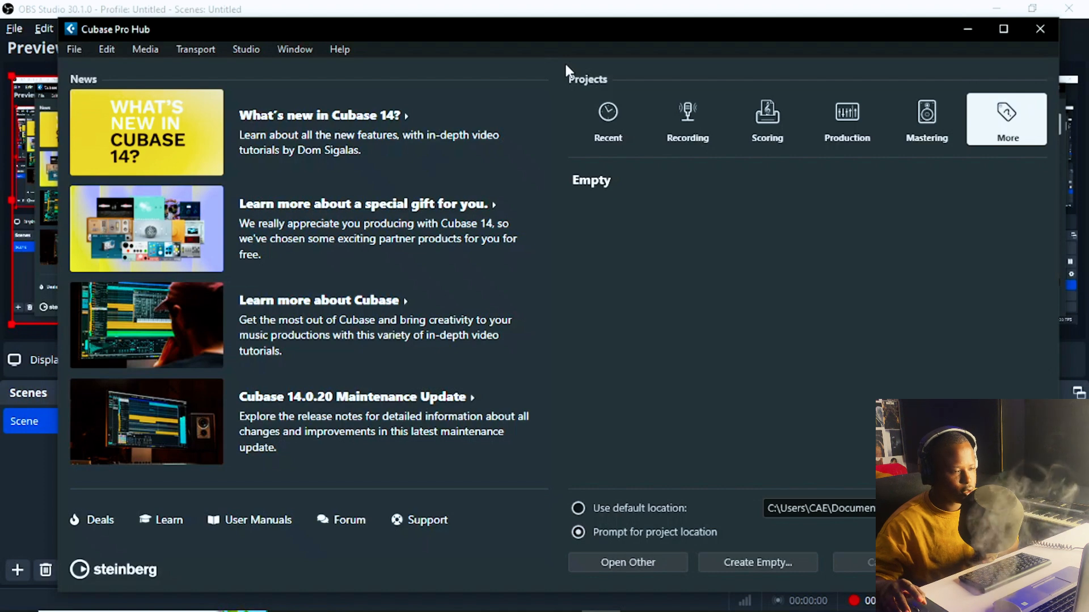
Step: Start a new Empty project from the Hub's templates
mouse_move(564, 62)
mouse_down()
mouse_move(549, 55)
mouse_move(559, 60)
mouse_up()
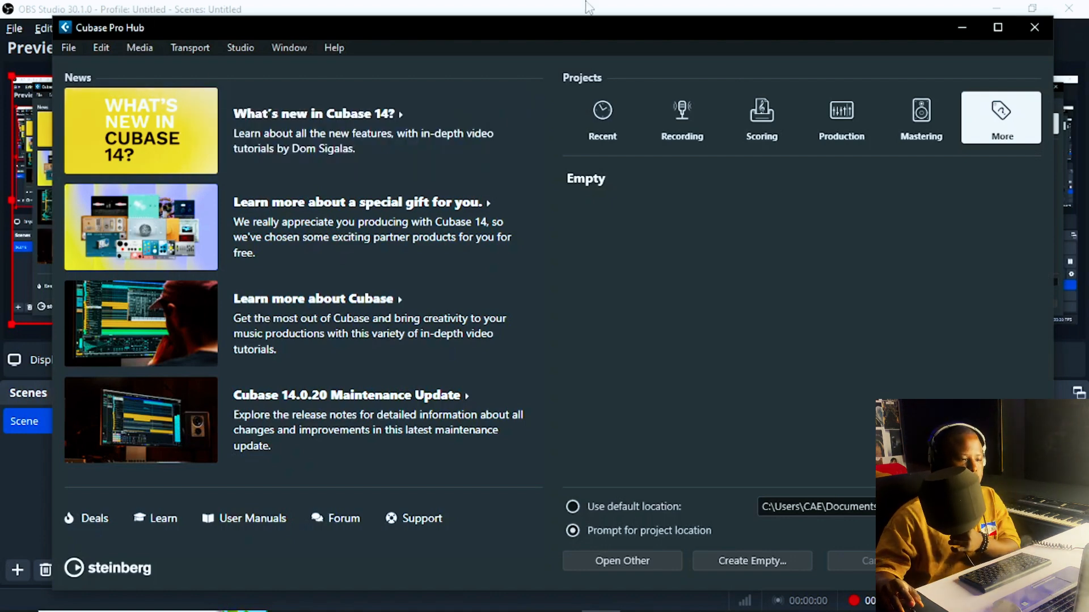
click(601, 115)
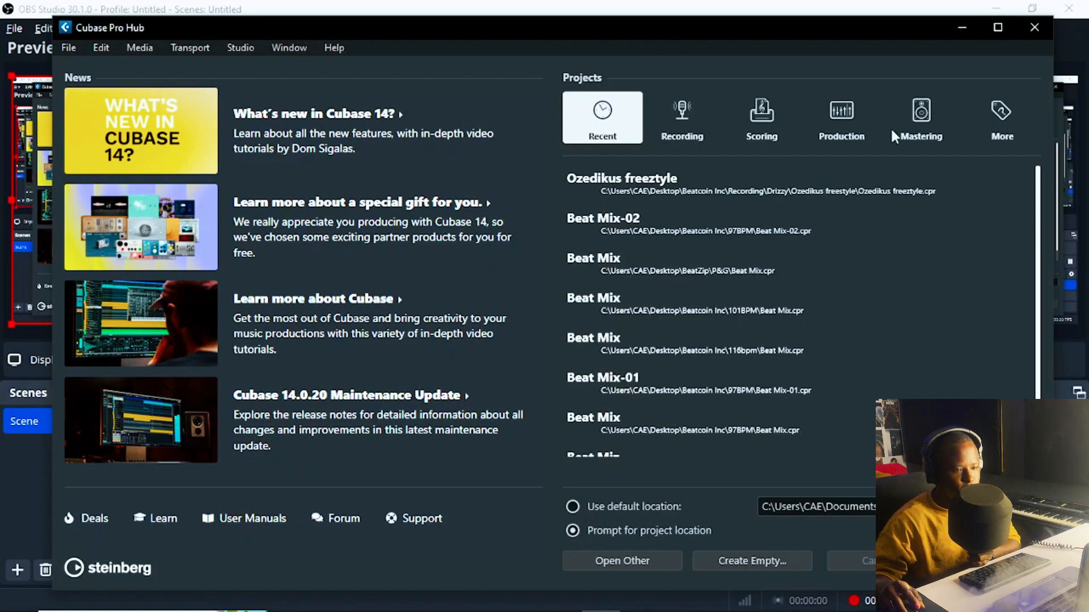
click(1003, 116)
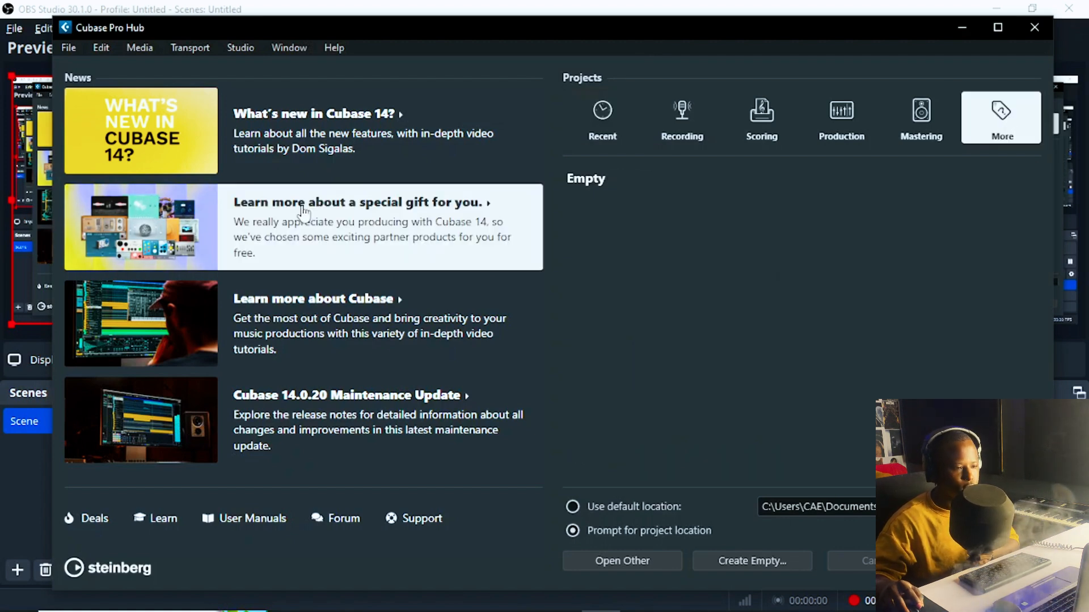
double_click(662, 180)
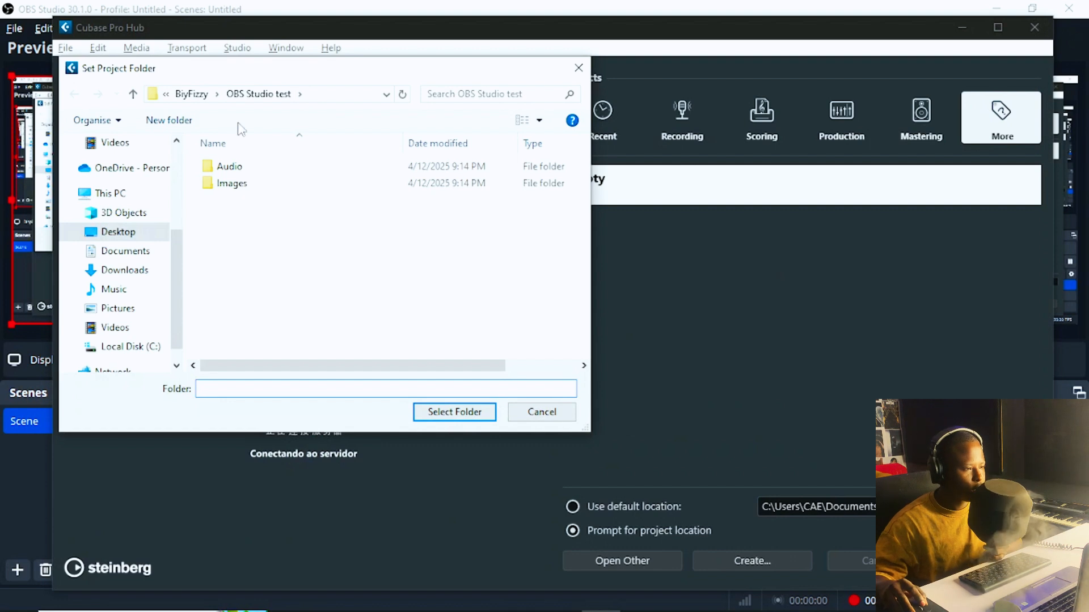
Step: Create a new BoyFizzy folder in Beatcoin Inc\Recording and open it
click(195, 95)
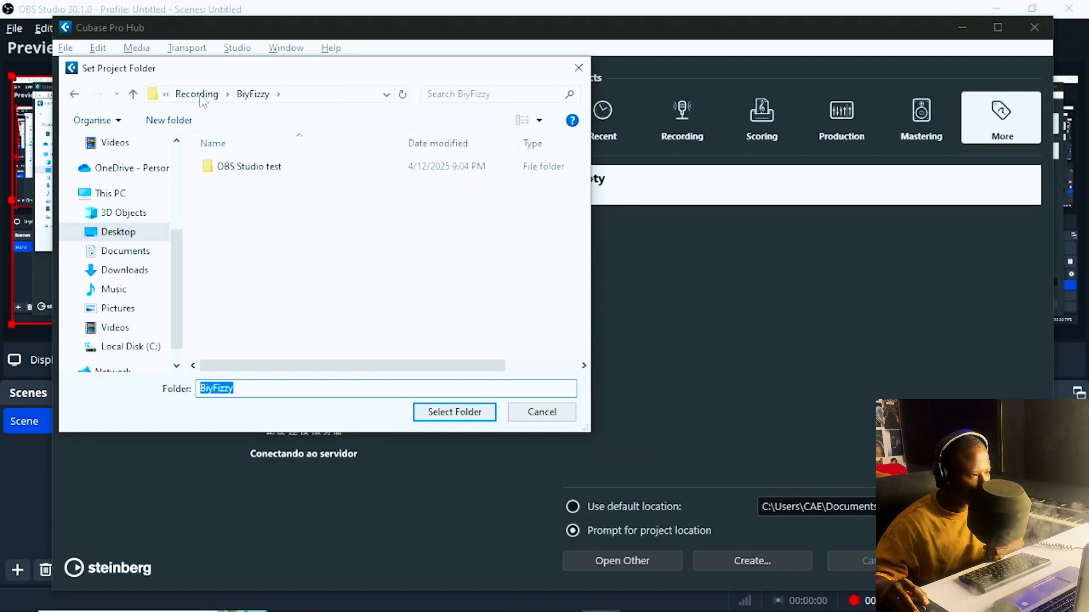
click(197, 94)
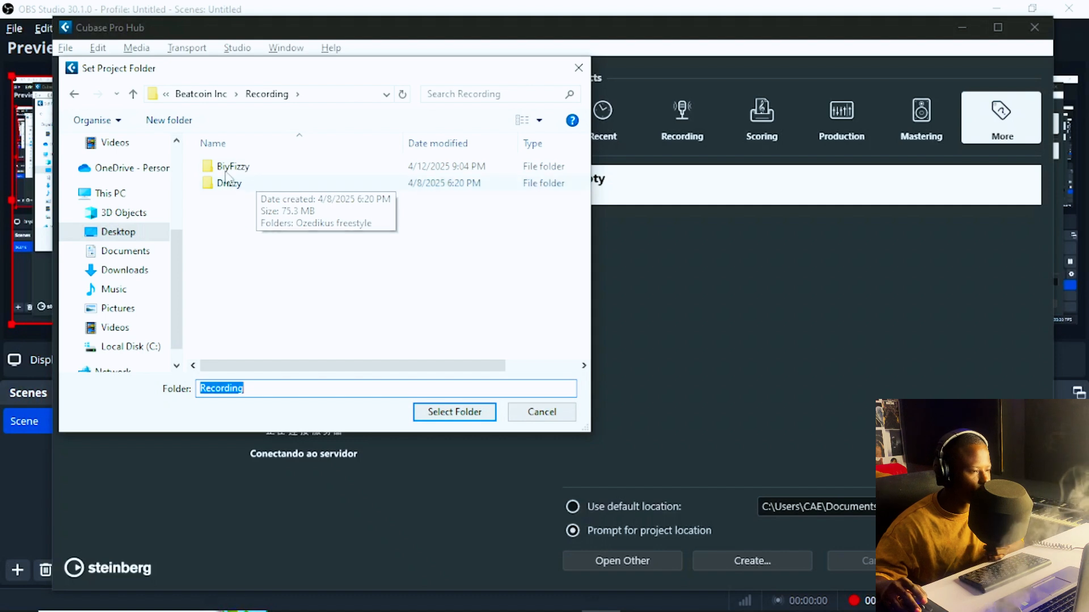
right_click(262, 244)
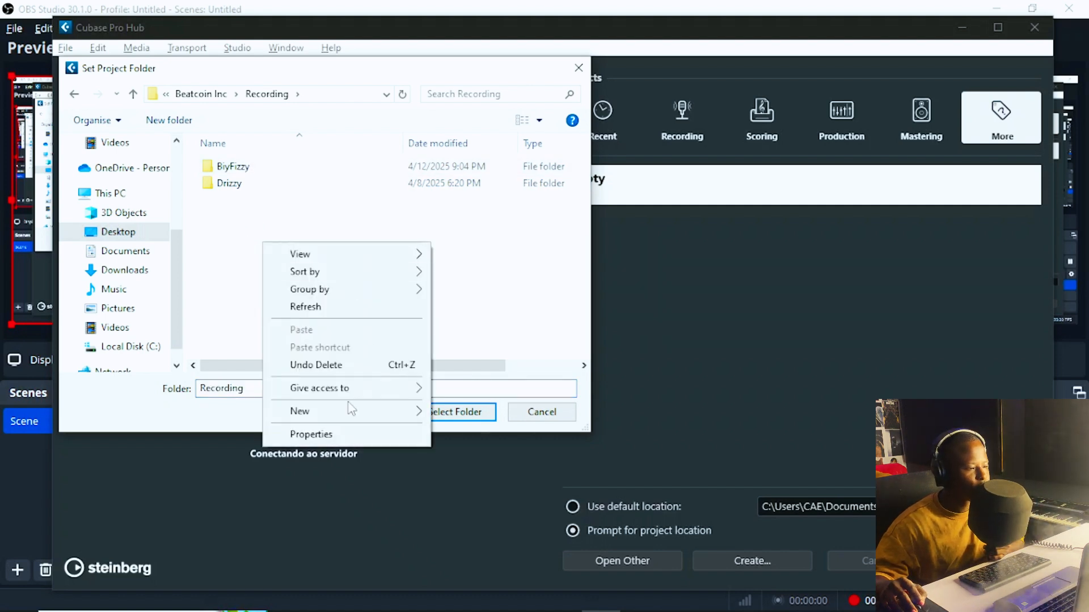
mouse_move(407, 419)
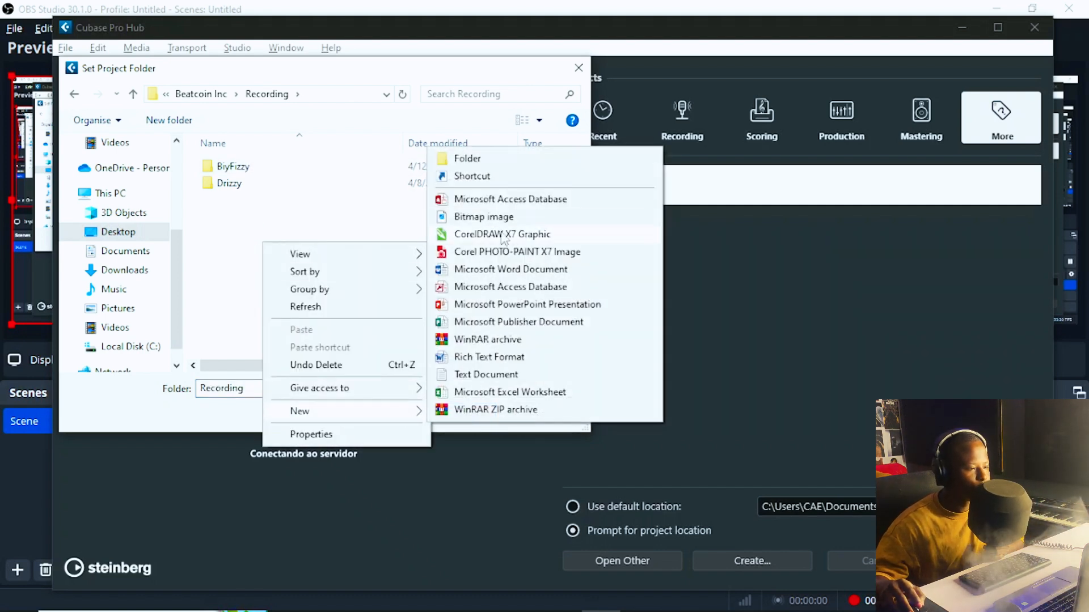
click(506, 160)
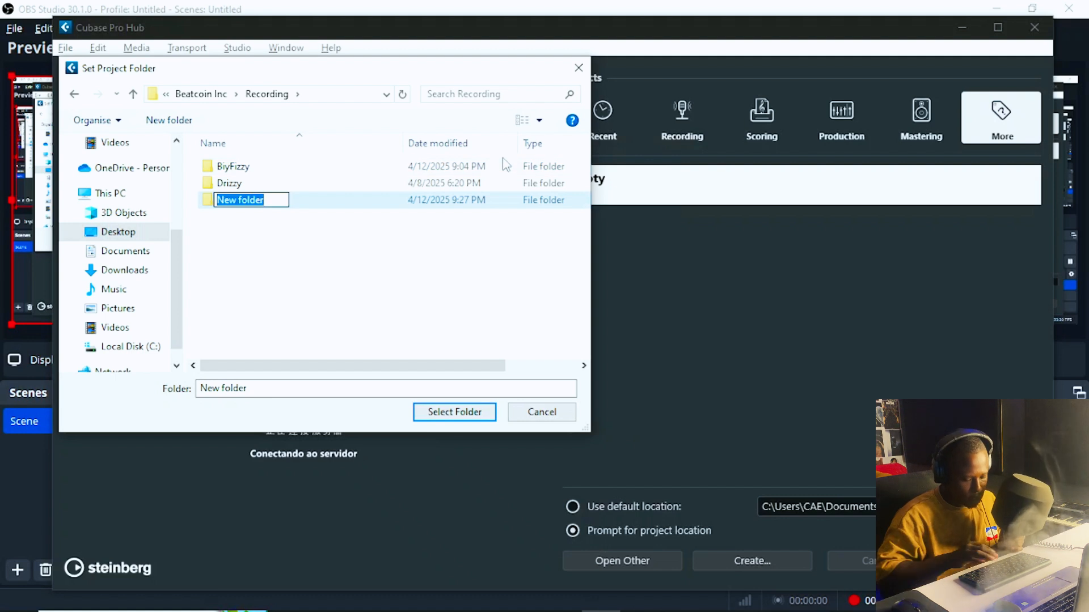
text(Boy)
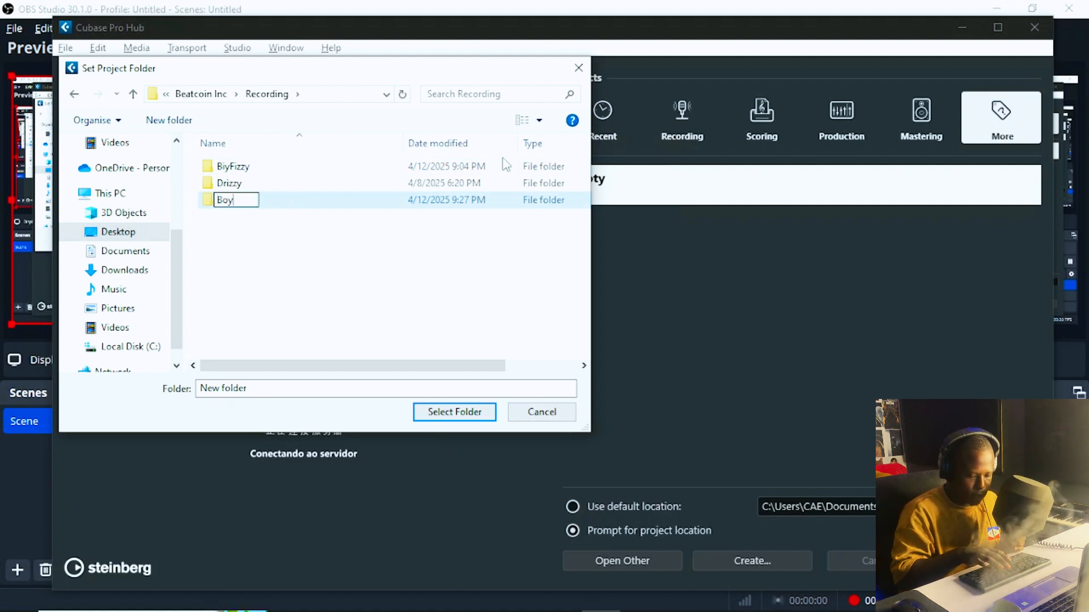
text(Fizzy)
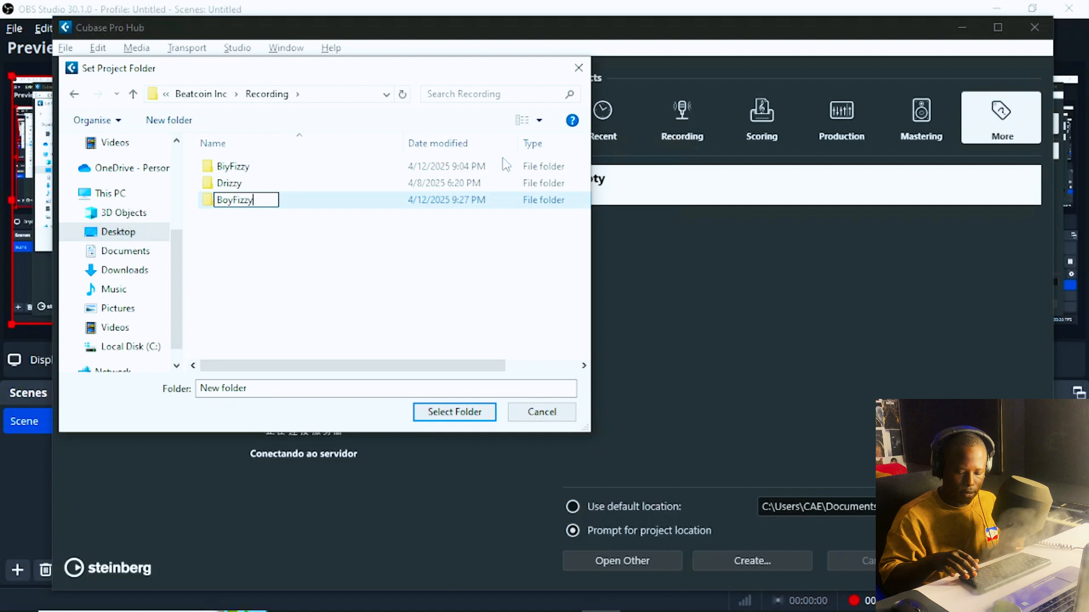
key(Return)
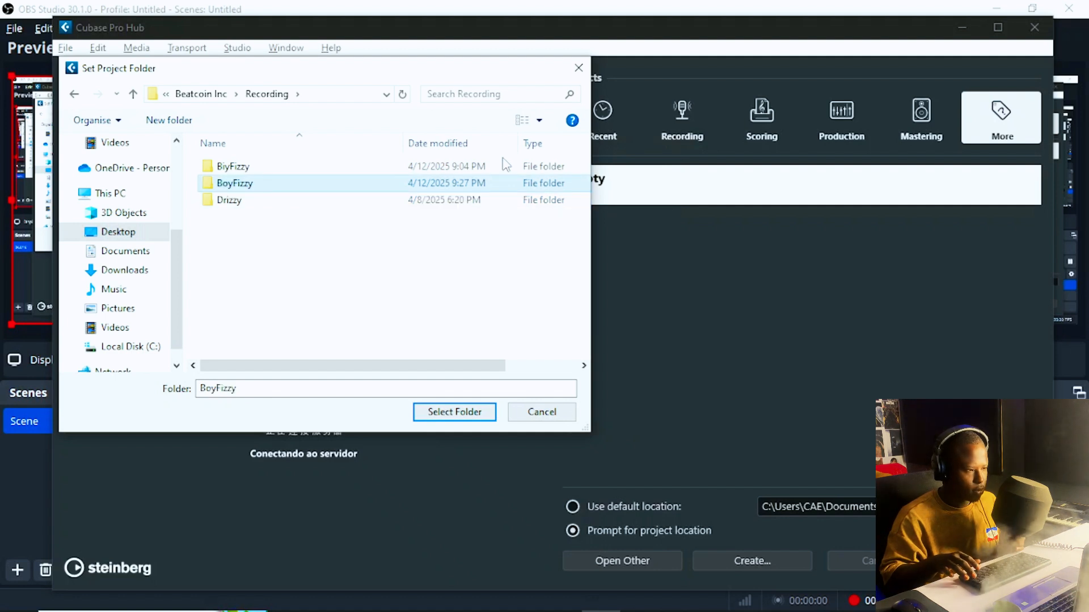
key(Return)
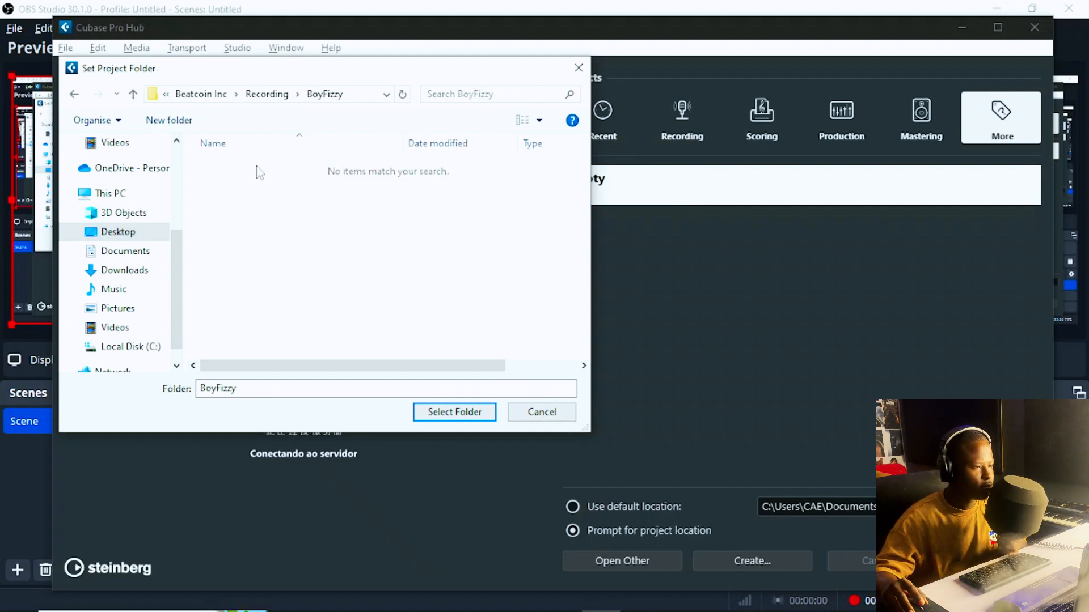
Step: Make a 'Recordin Template' folder inside BoyFizzy and select it as the project folder
right_click(310, 187)
mouse_move(440, 351)
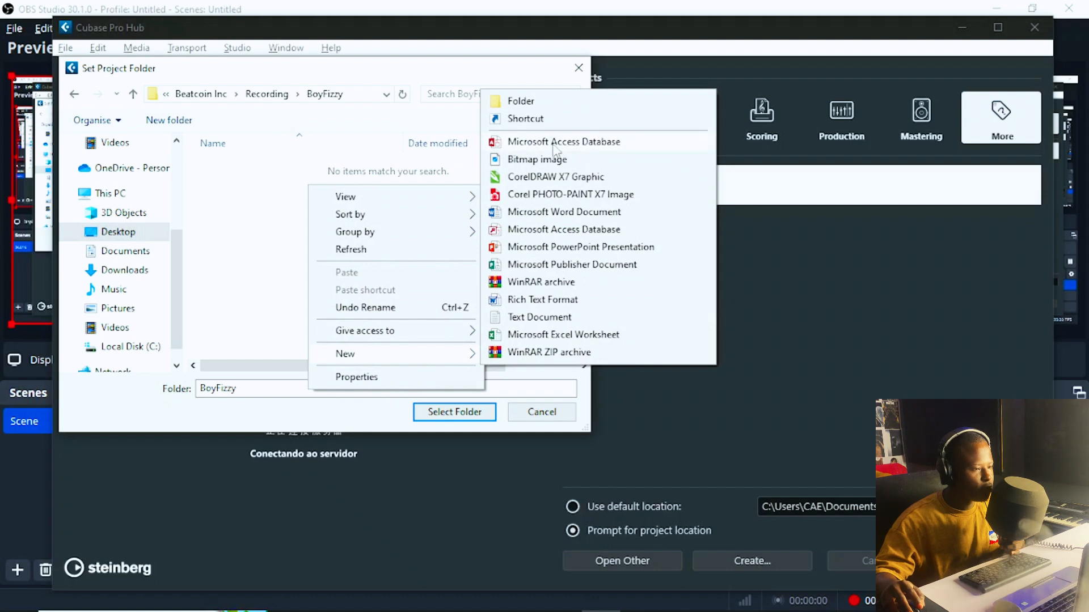
click(521, 101)
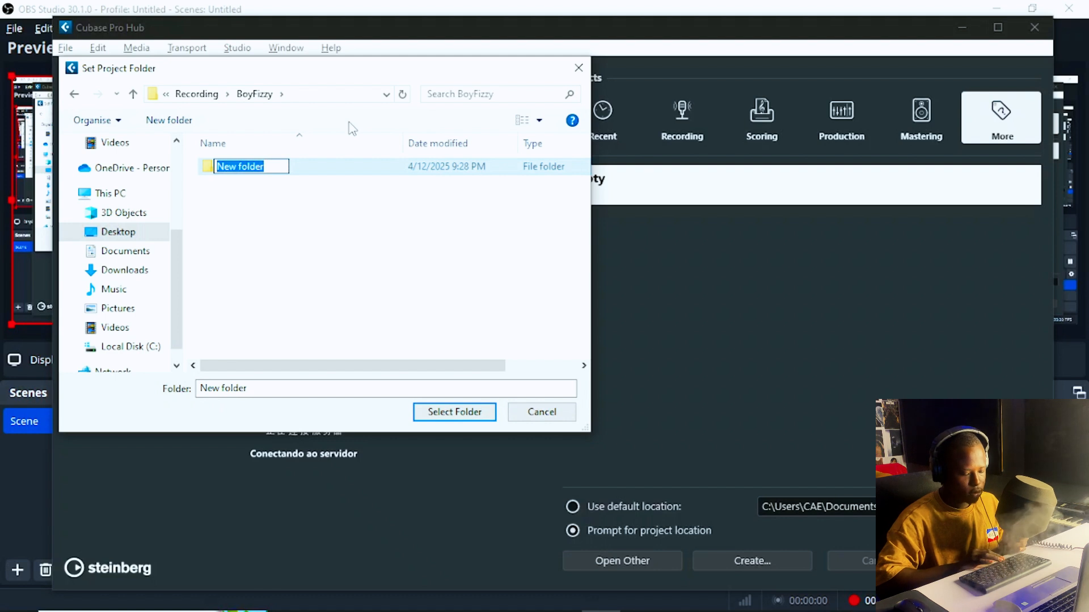
text(Re)
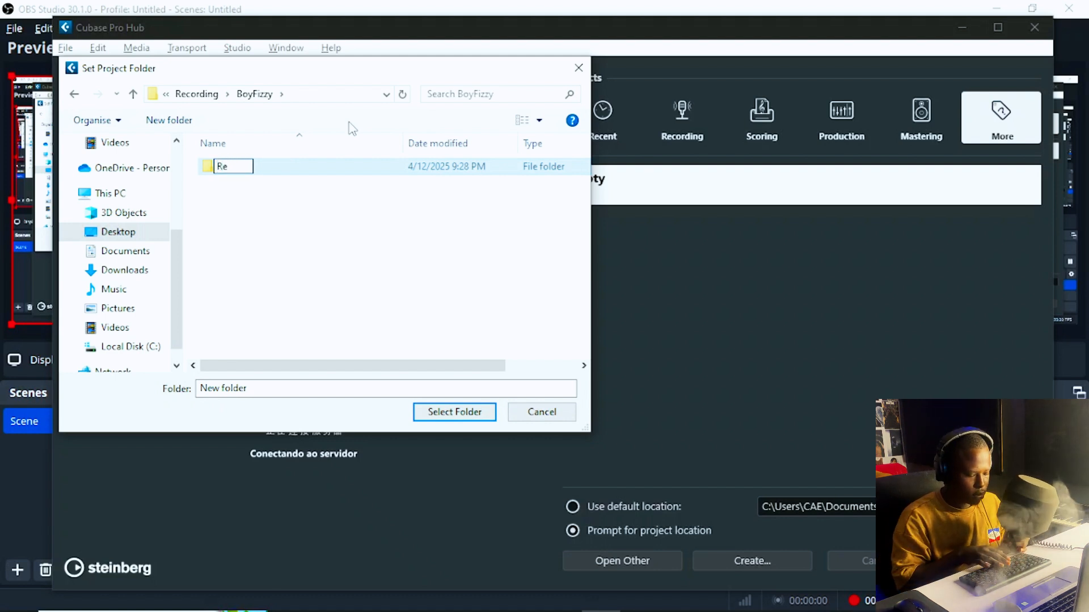
text(cordin)
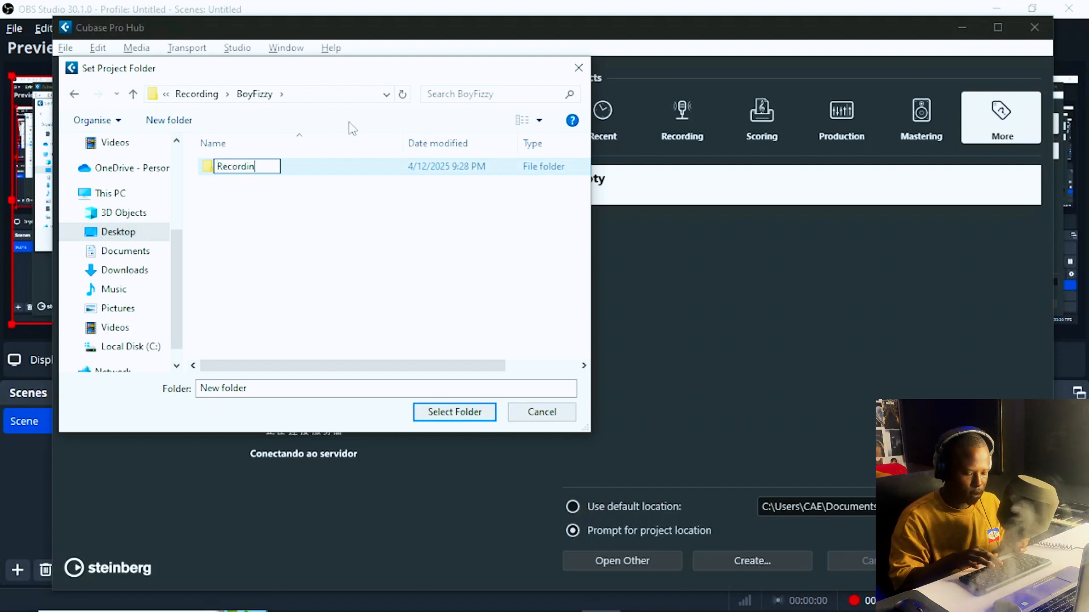
text( Templ)
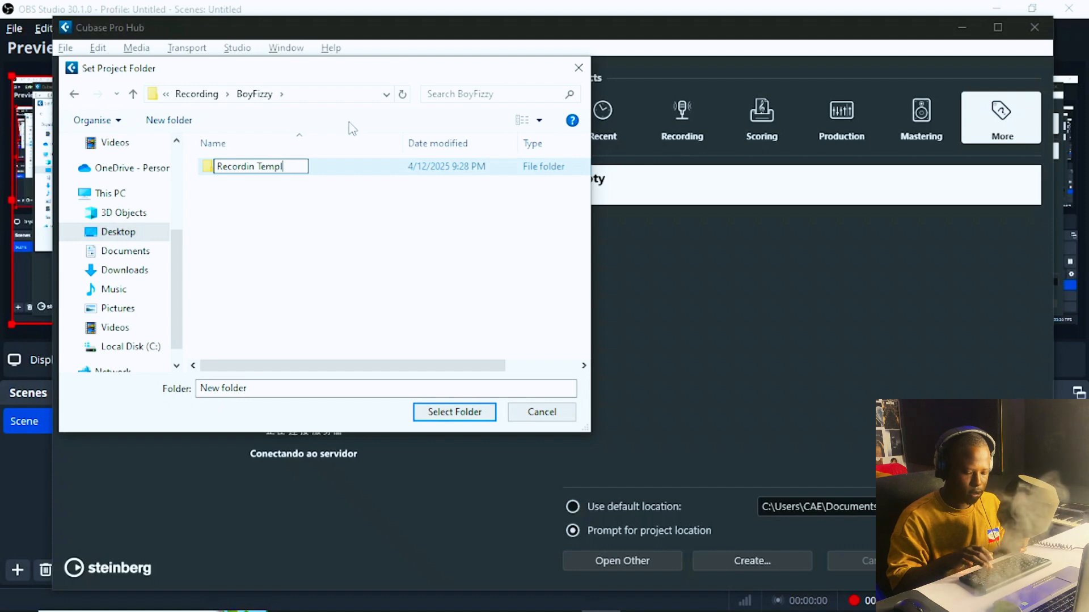
text(ate)
key(Return)
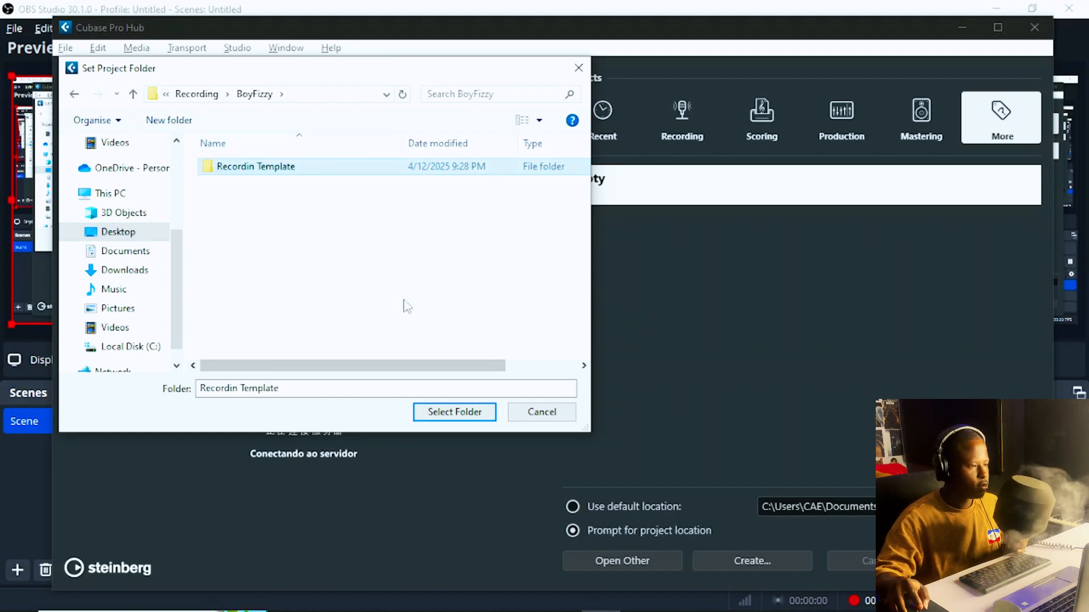
click(470, 414)
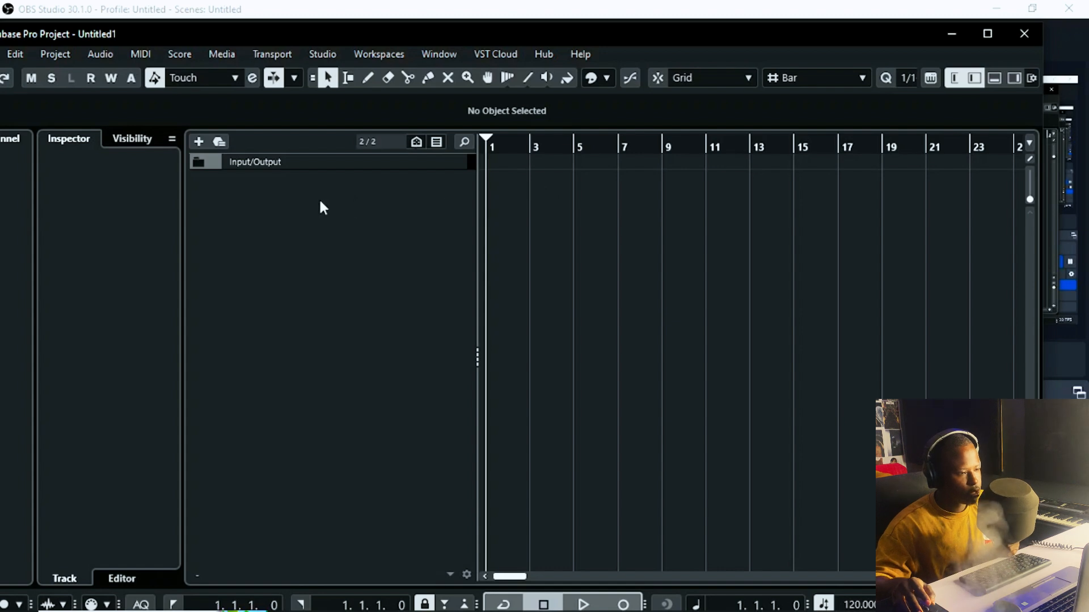
right_click(368, 231)
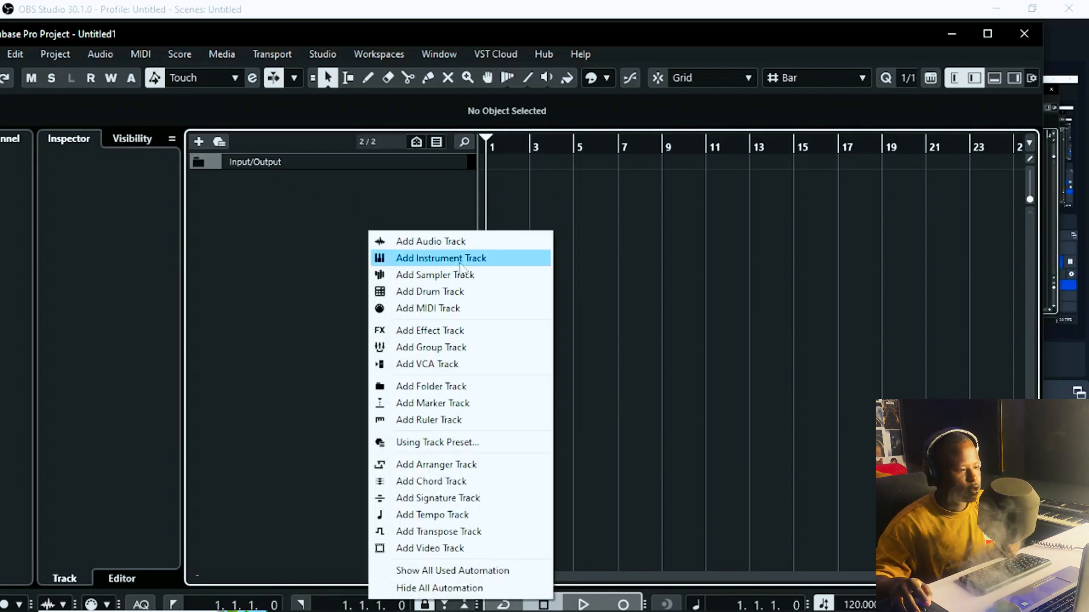
click(475, 243)
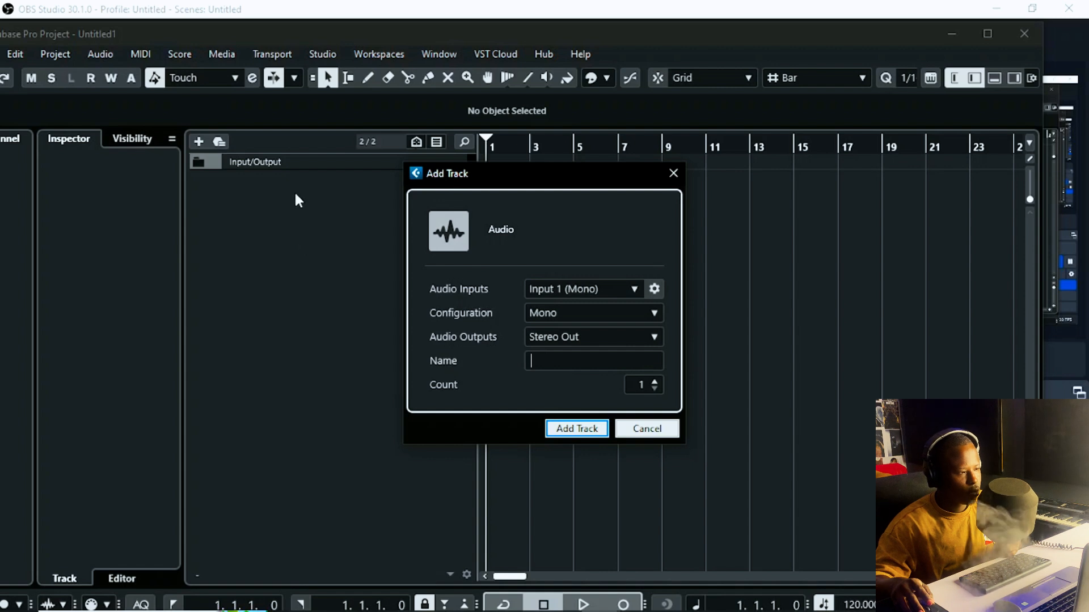
click(673, 173)
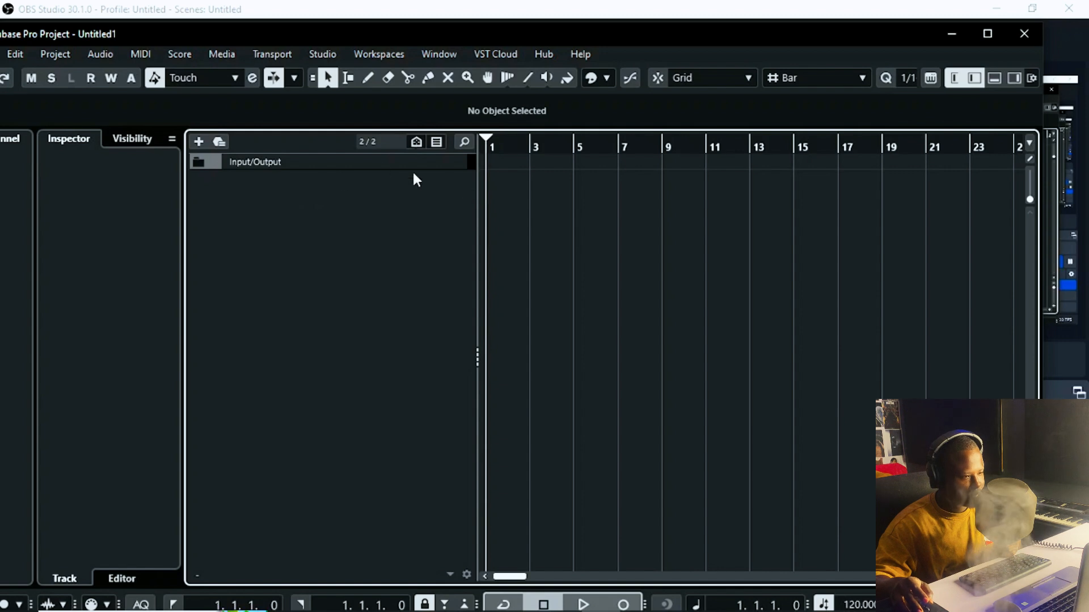
Step: Add one stereo audio track named Instrumental, fixing the 'Instrummental' typo first
right_click(326, 203)
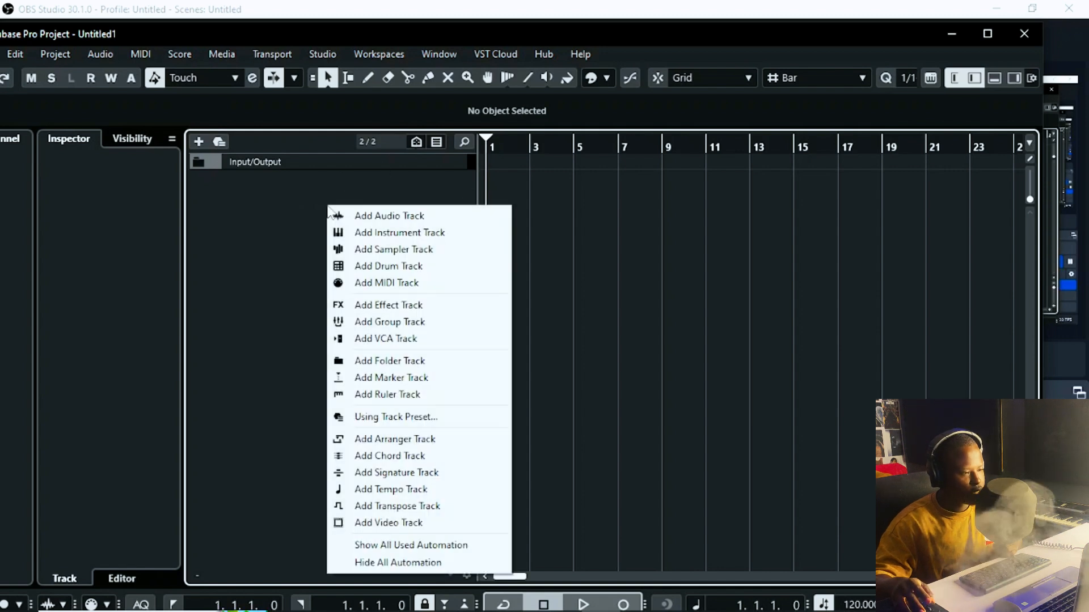
click(387, 217)
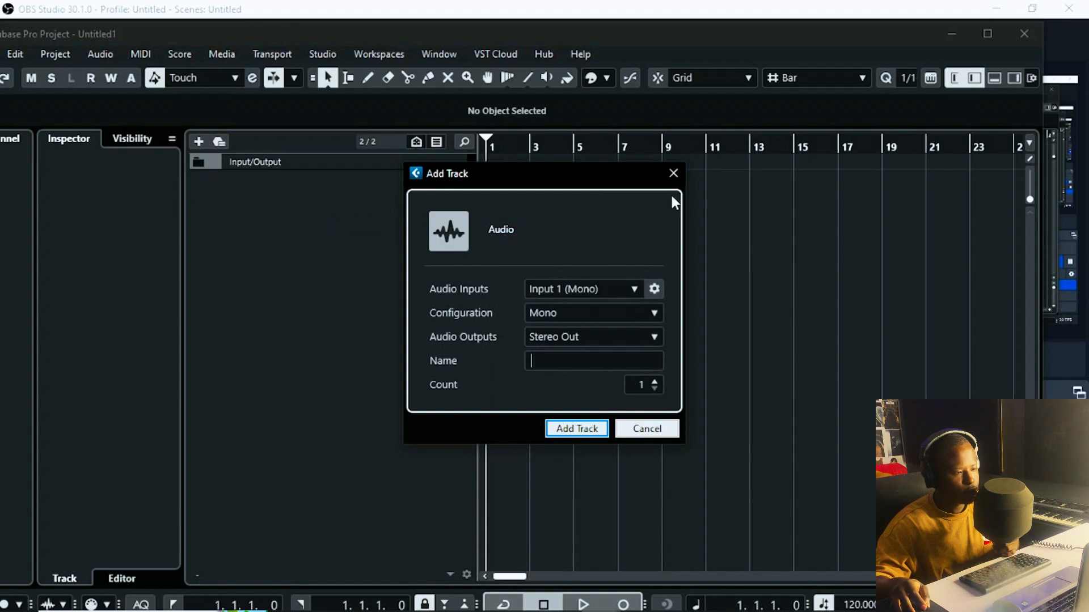
click(568, 313)
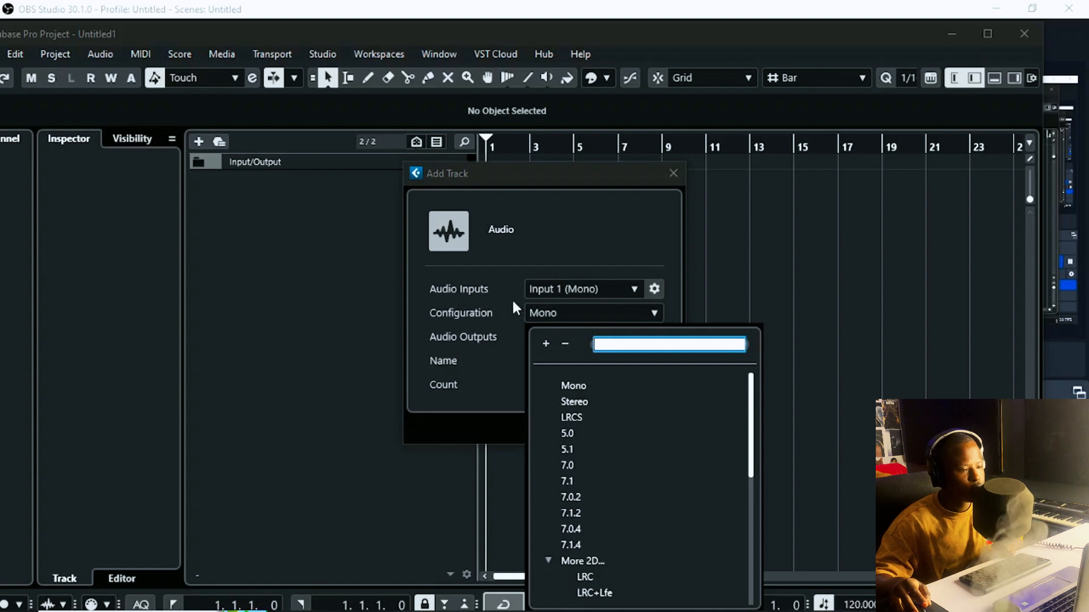
click(574, 402)
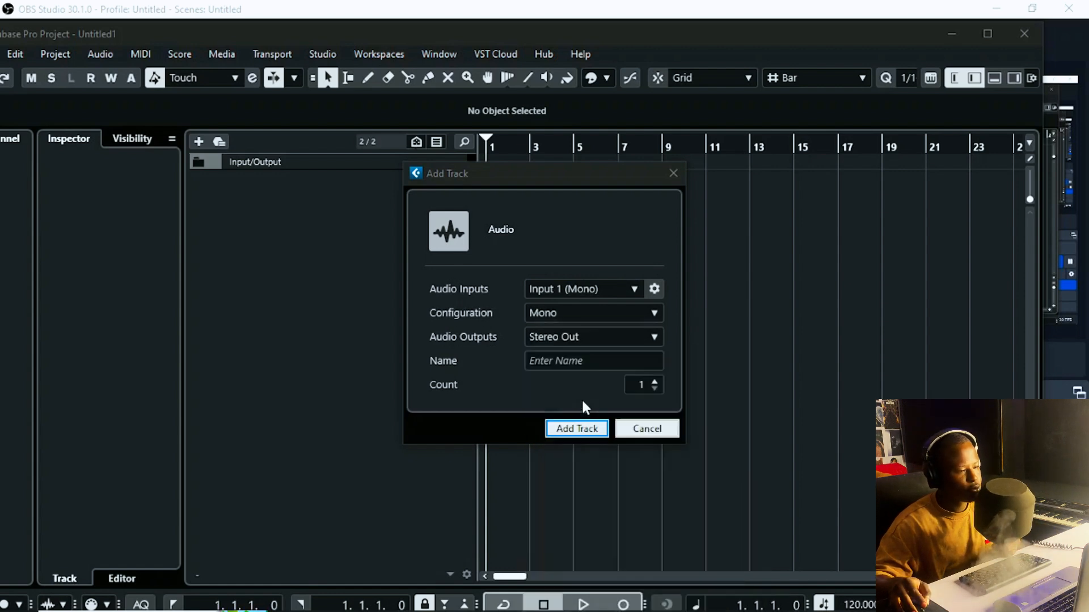
click(572, 360)
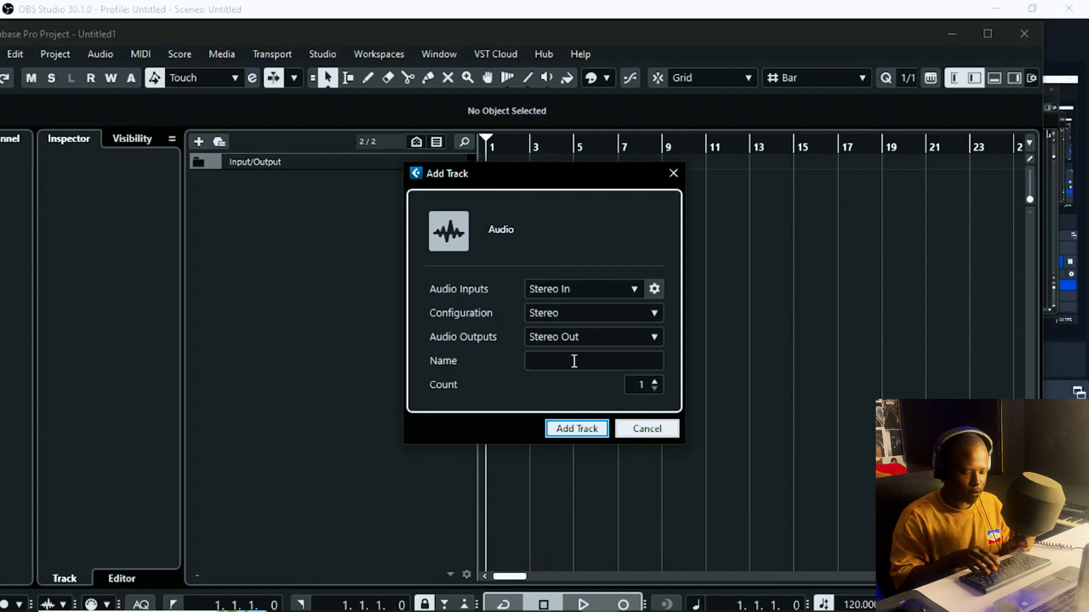
text(In)
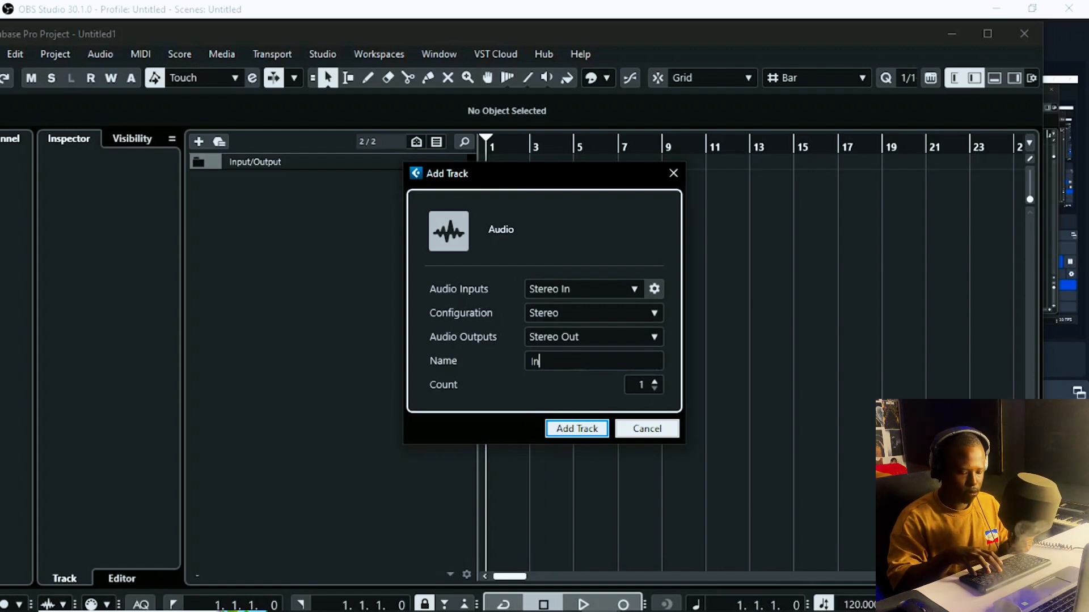
text(strumm)
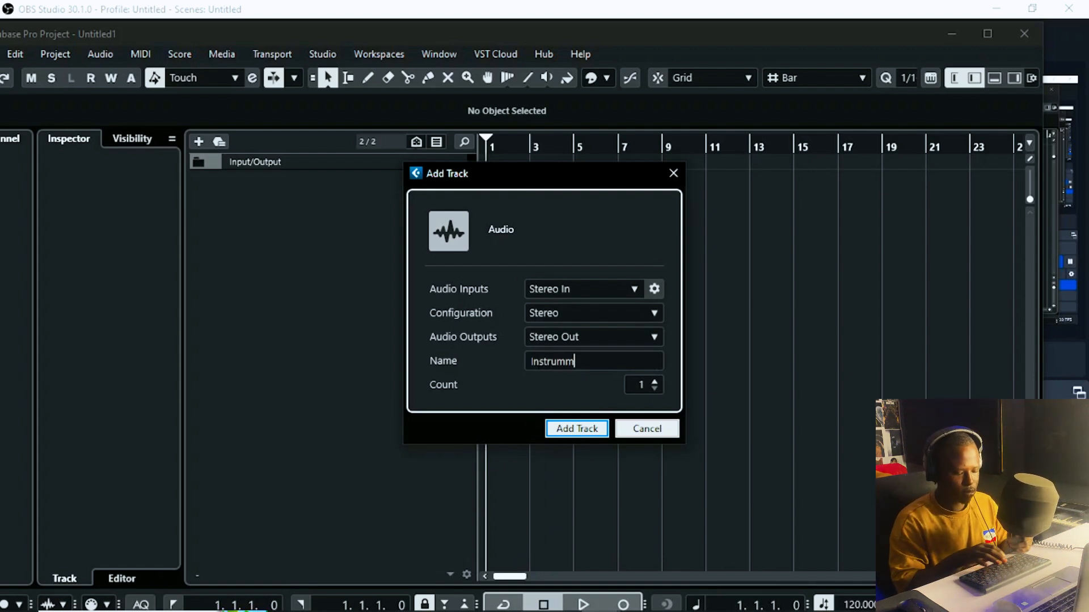
text(ental)
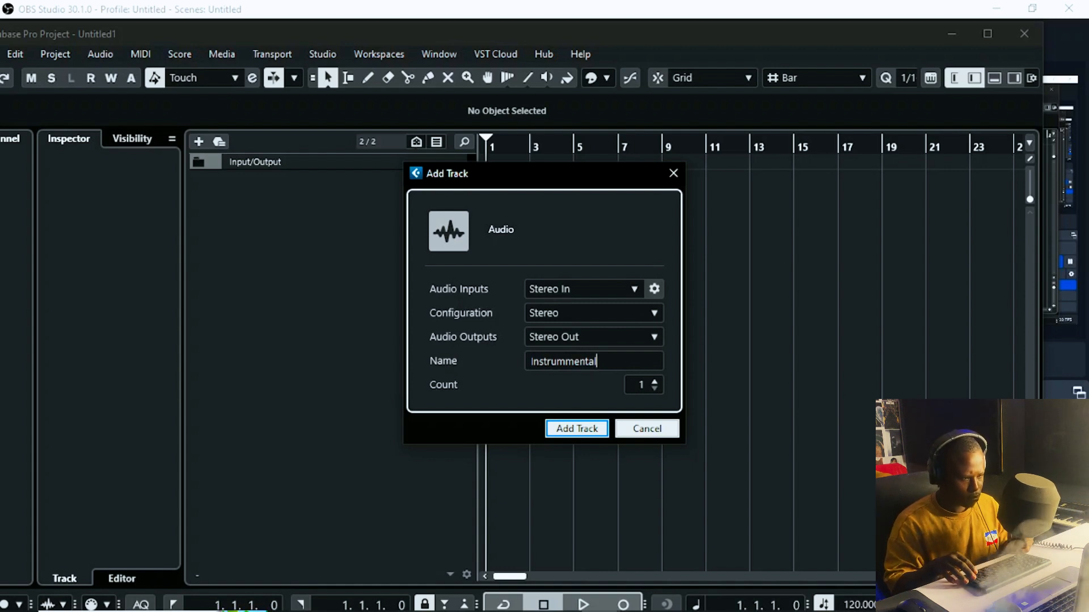
key(Left)
key(Left)
key(Left)
key(Left)
key(Left)
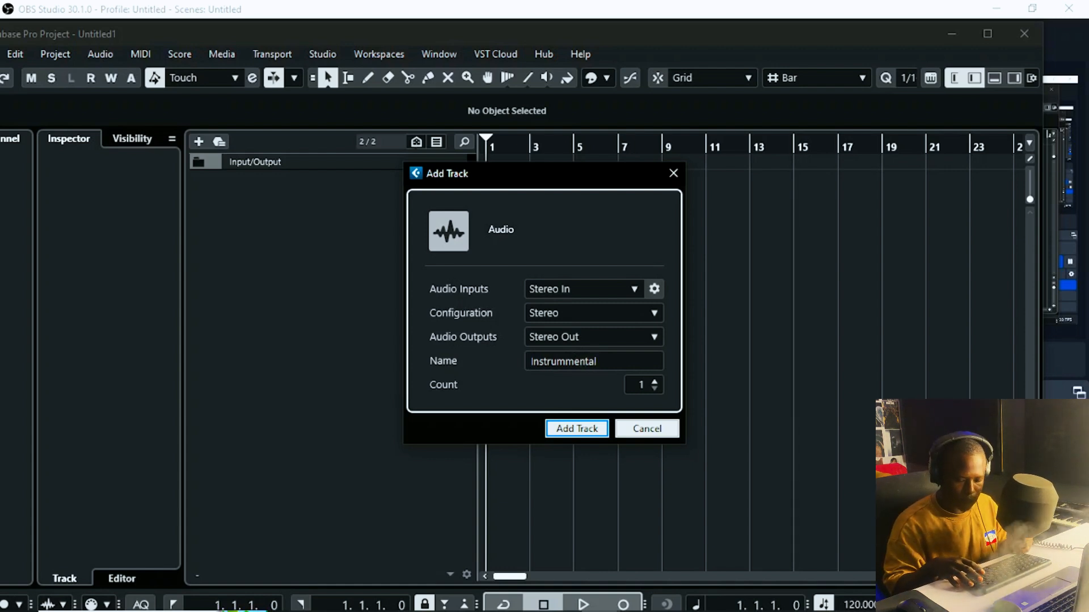
key(BackSpace)
key(Return)
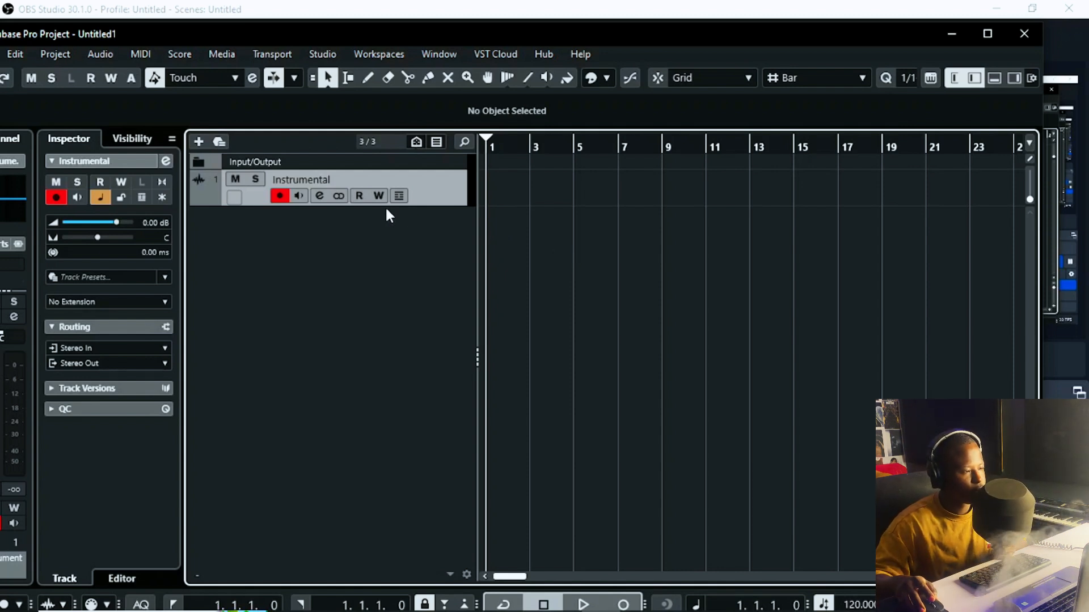
Step: Enter -5 as the Instrumental volume in the Inspector, correcting the mistaken -50
double_click(150, 223)
click(234, 246)
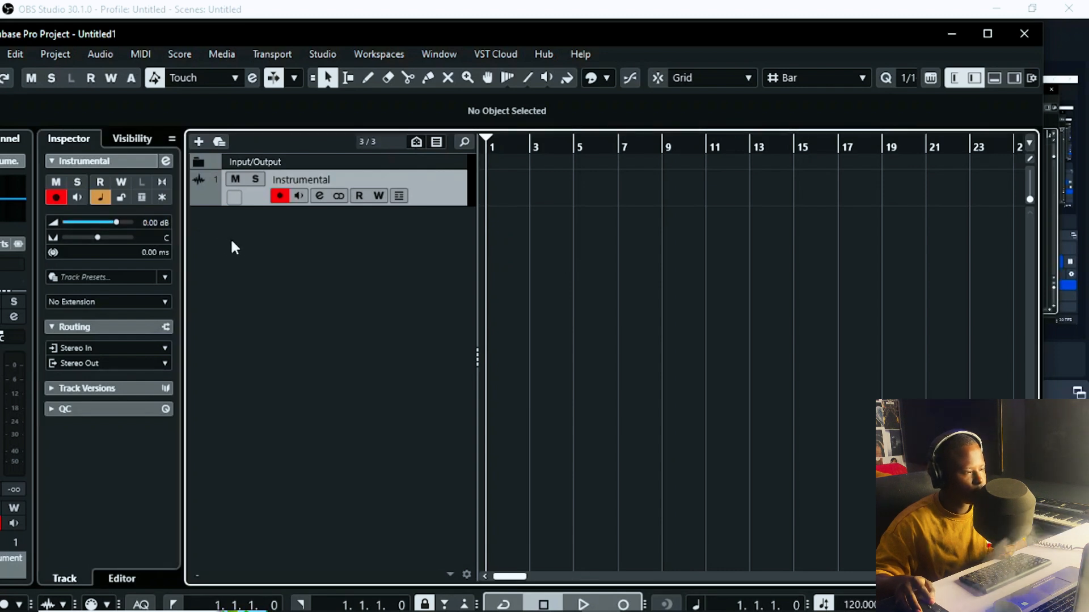
double_click(154, 224)
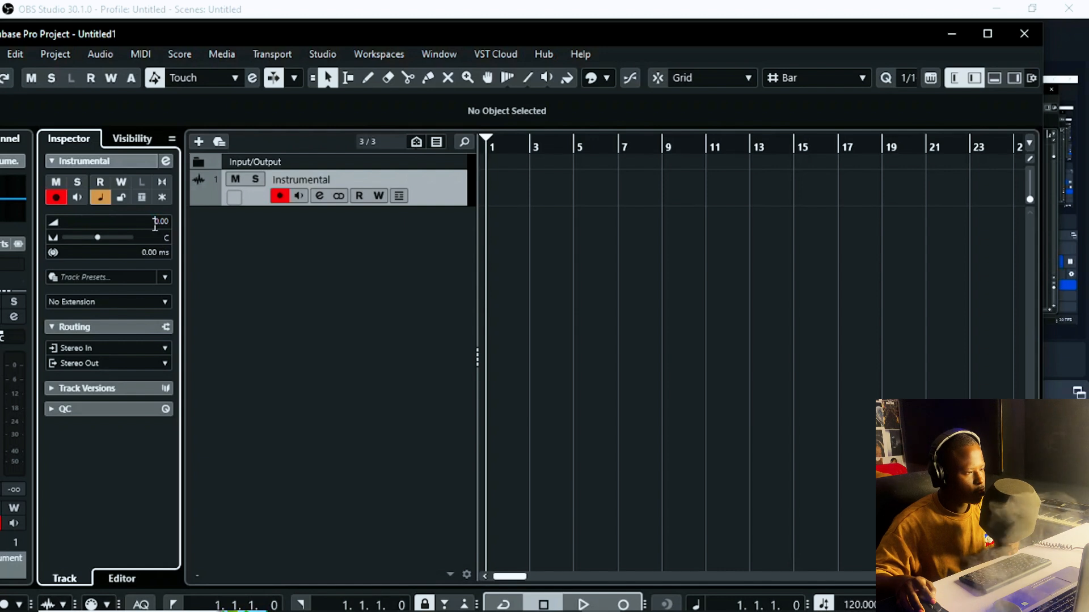
text(-5)
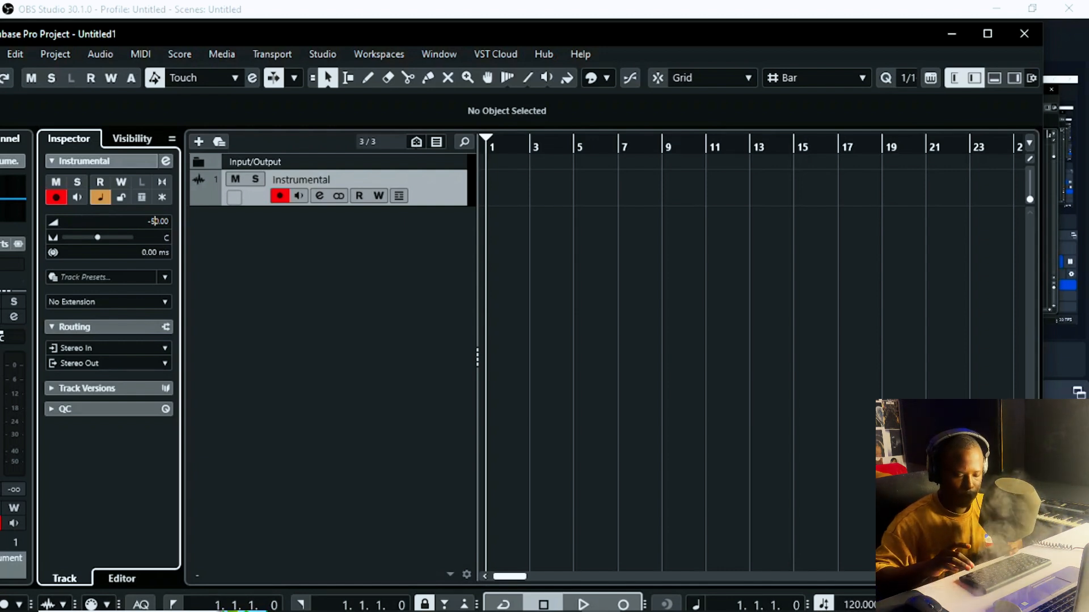
key(Return)
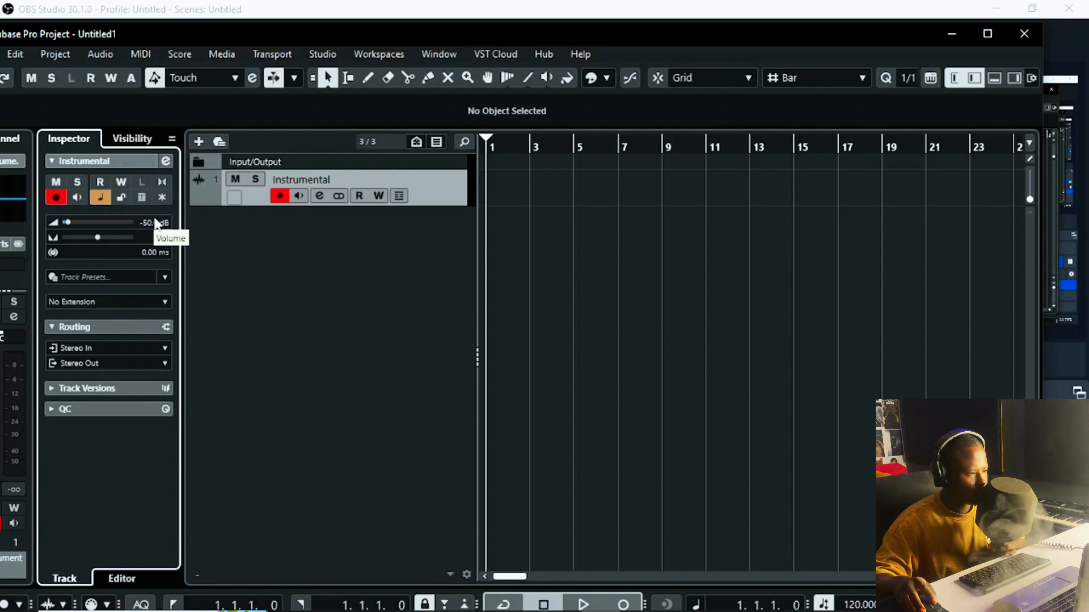
double_click(157, 221)
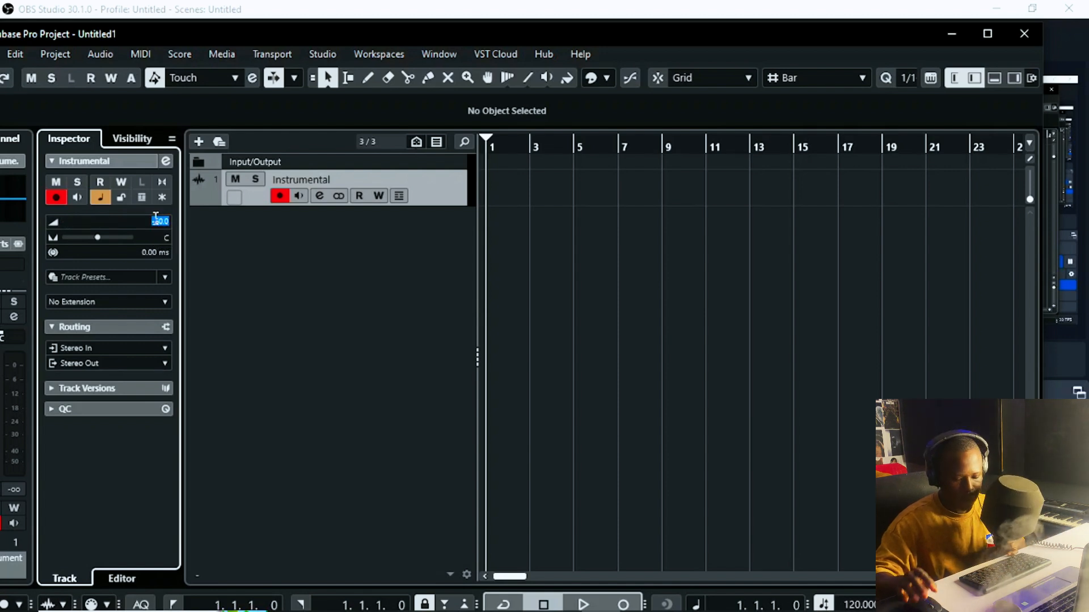
key(BackSpace)
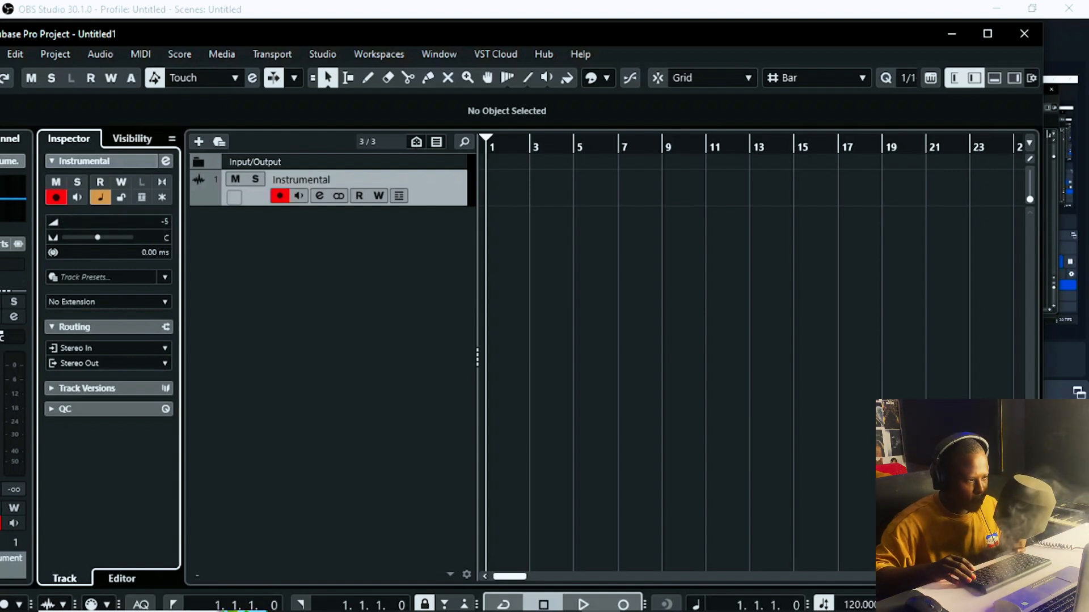
text(-5)
key(Return)
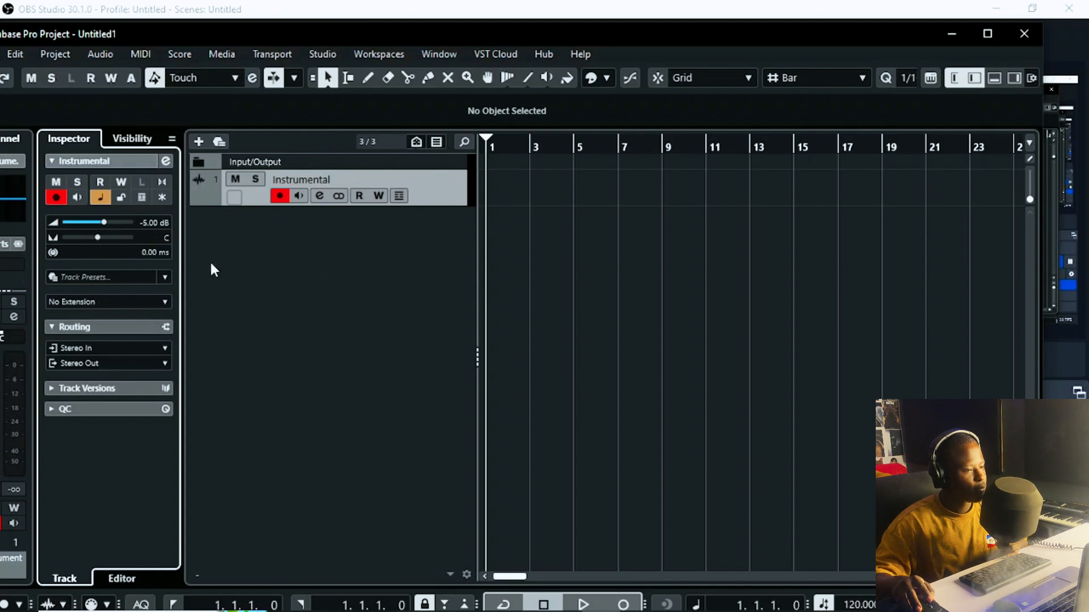
Step: Maximize the project window and re-enter -5 dB on the Instrumental channel fader readout
click(985, 35)
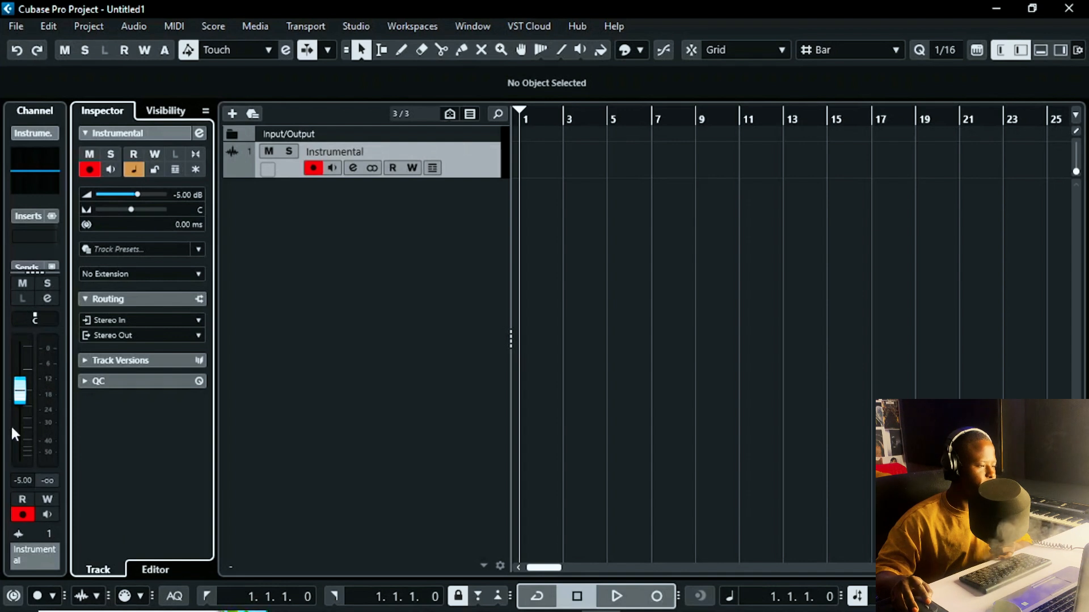
click(36, 216)
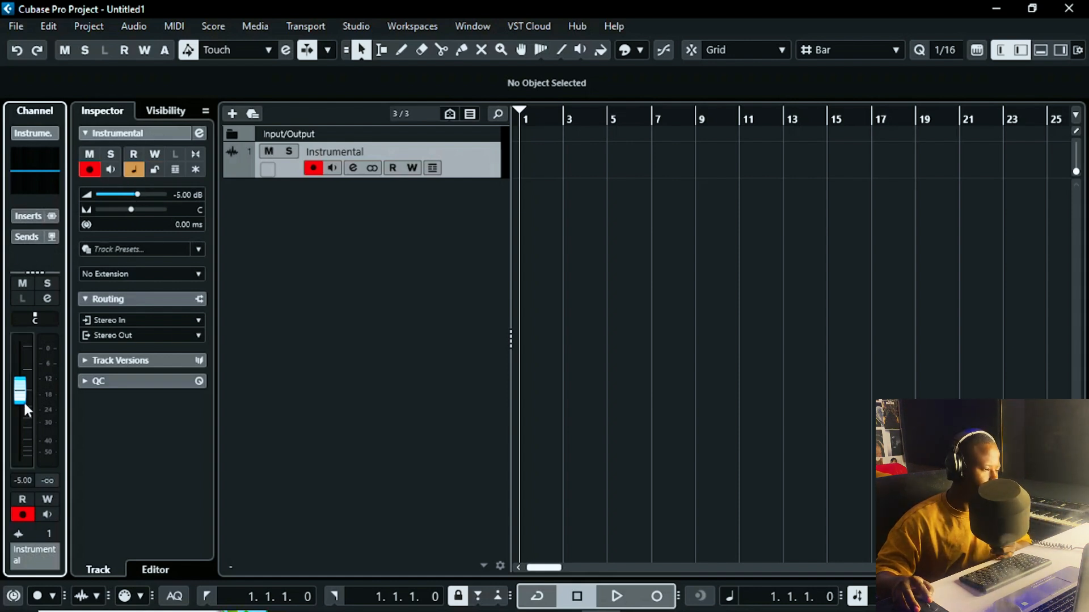
click(23, 481)
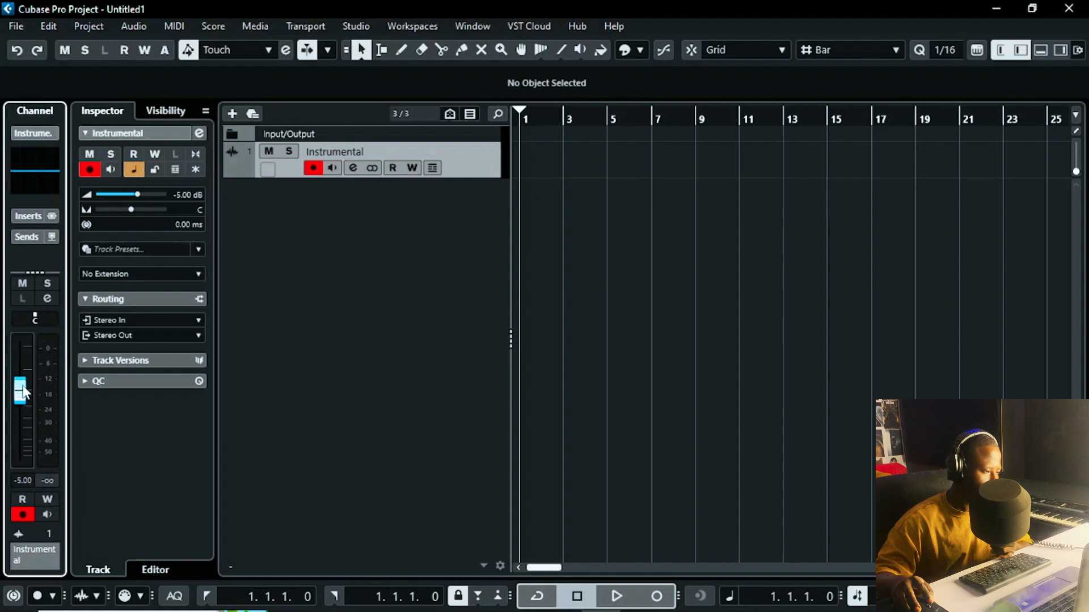
mouse_move(24, 390)
mouse_down()
mouse_move(26, 365)
mouse_move(27, 387)
mouse_up()
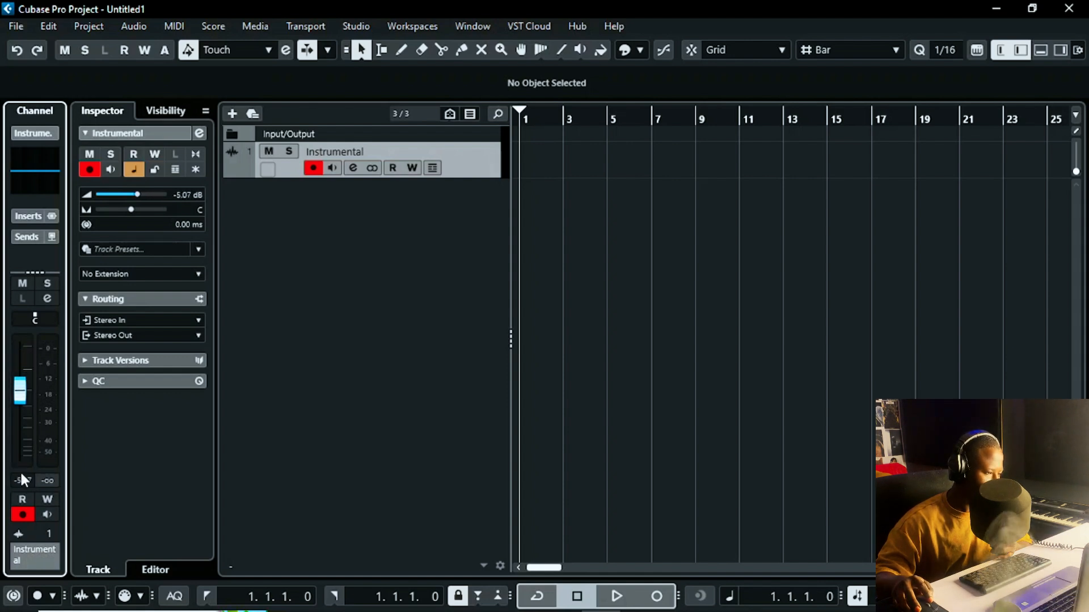
text(-5)
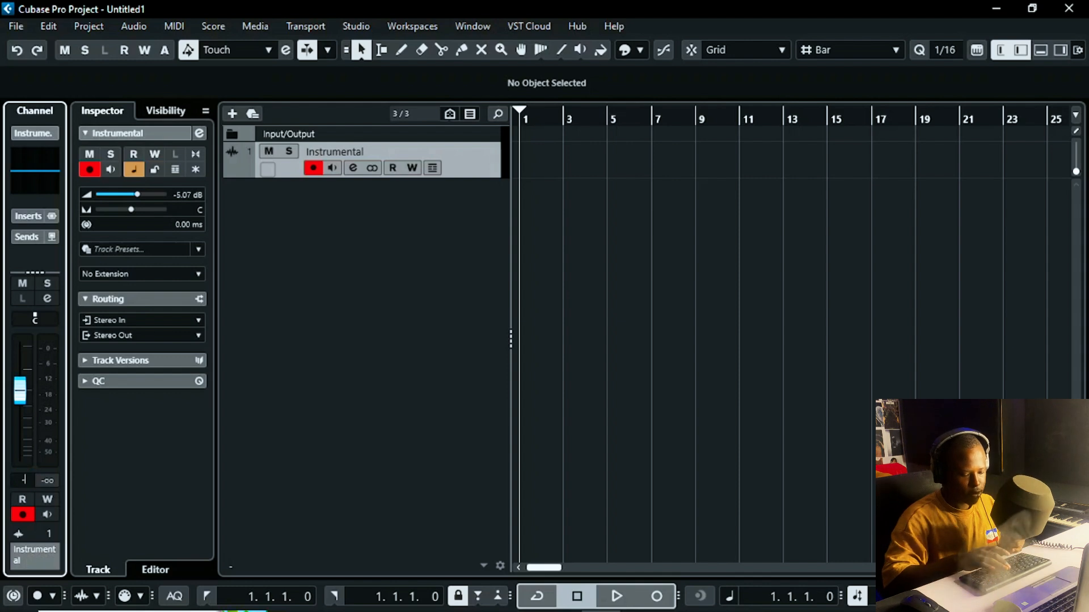
key(Return)
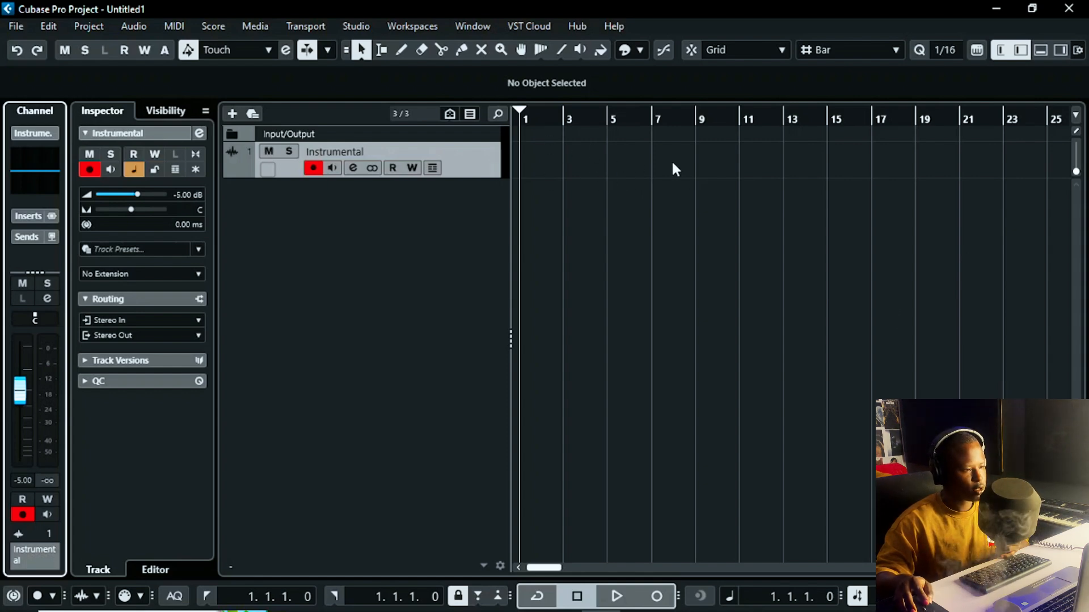
Step: Create five Mono audio tracks named Rec, producing Rec 01 to Rec 05
right_click(445, 206)
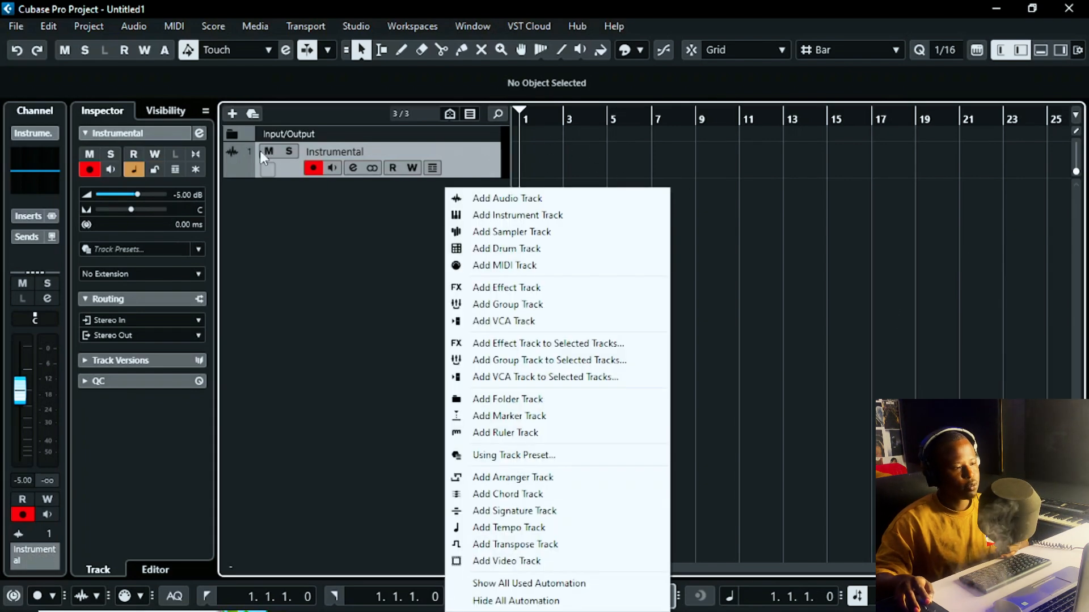
click(516, 199)
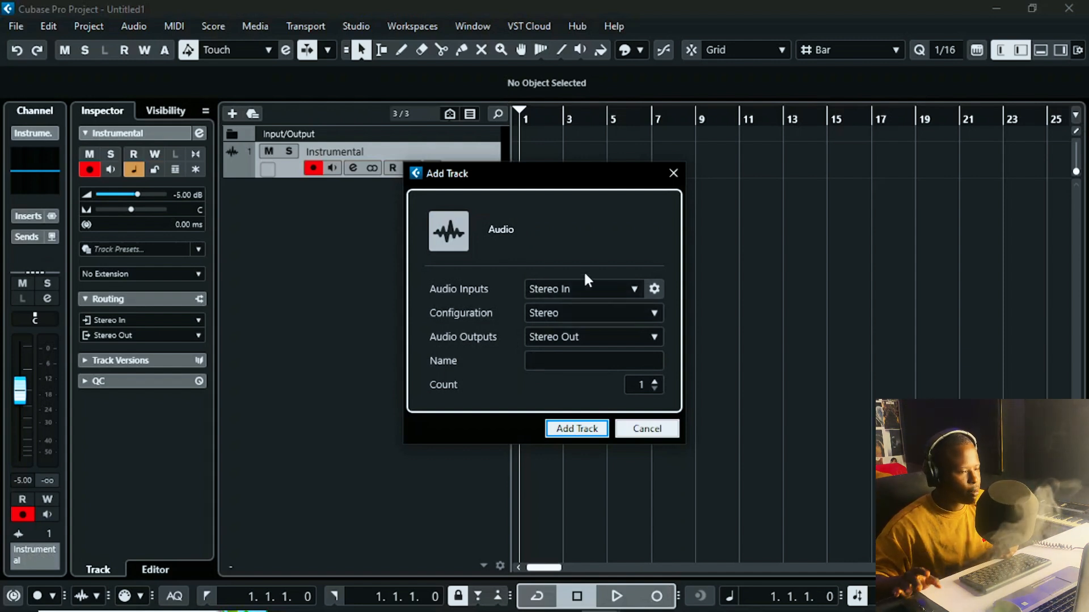
click(605, 315)
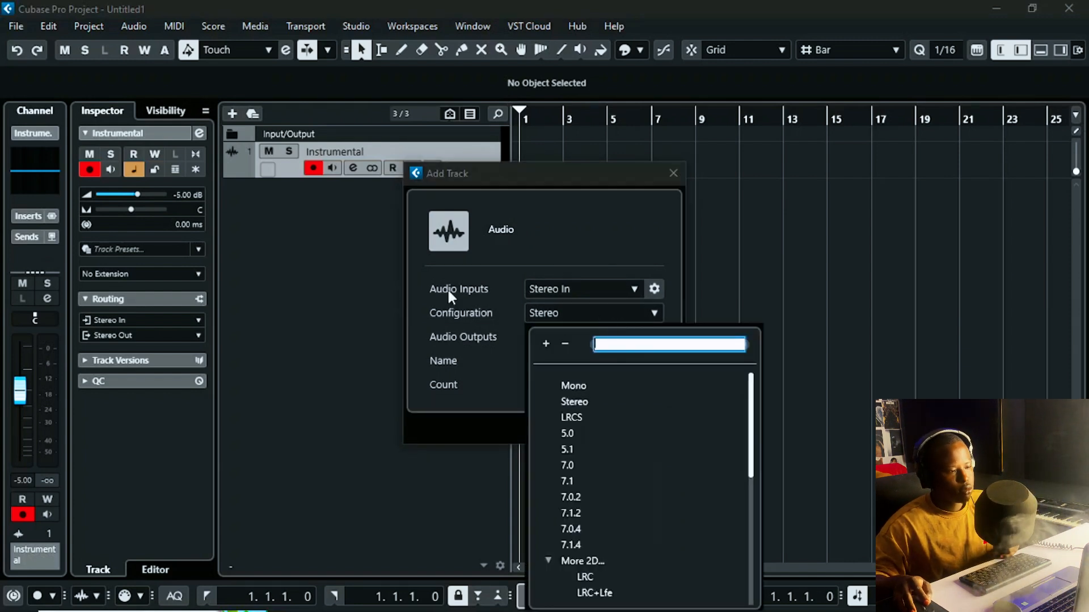
click(539, 310)
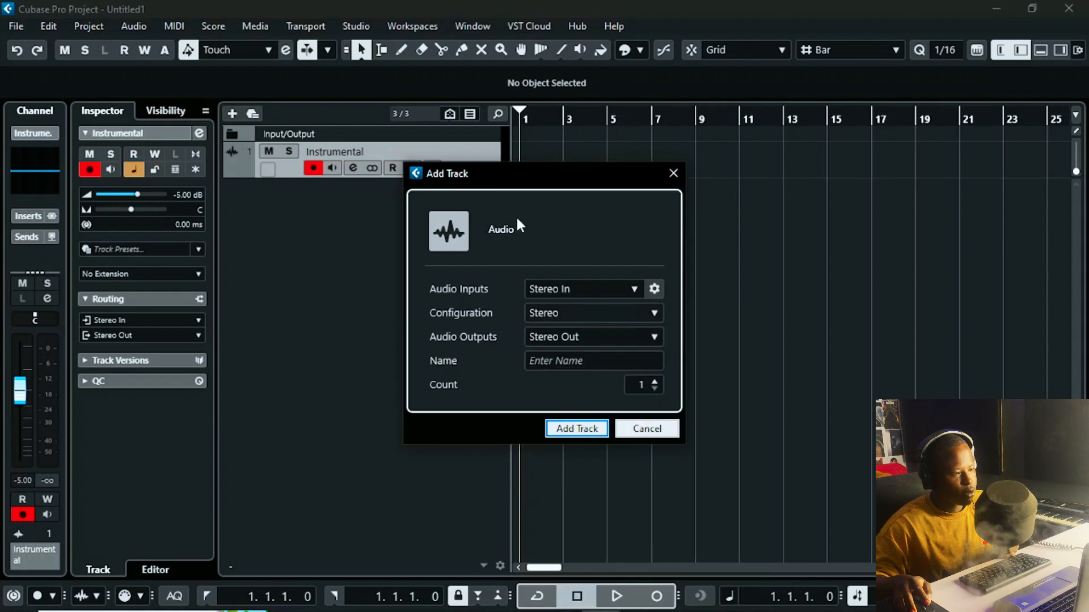
drag(517, 176, 651, 221)
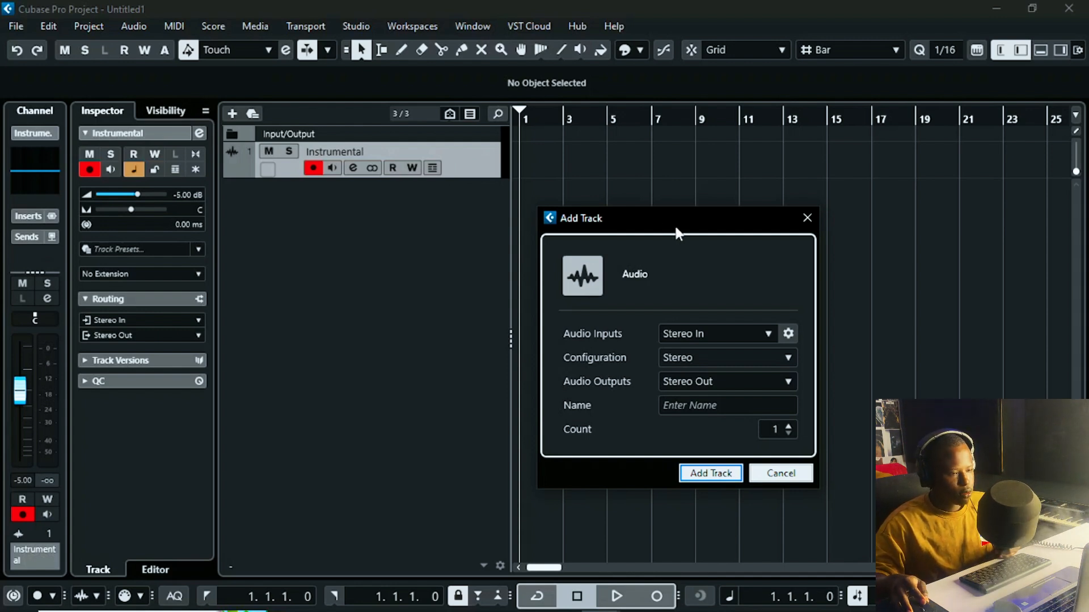
drag(674, 223, 659, 198)
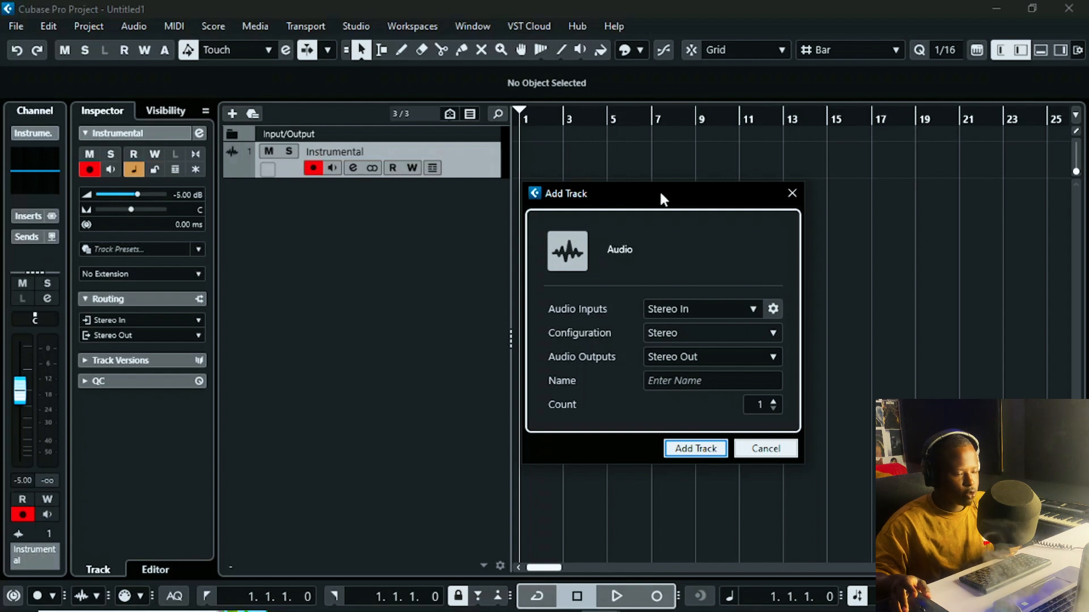
click(697, 329)
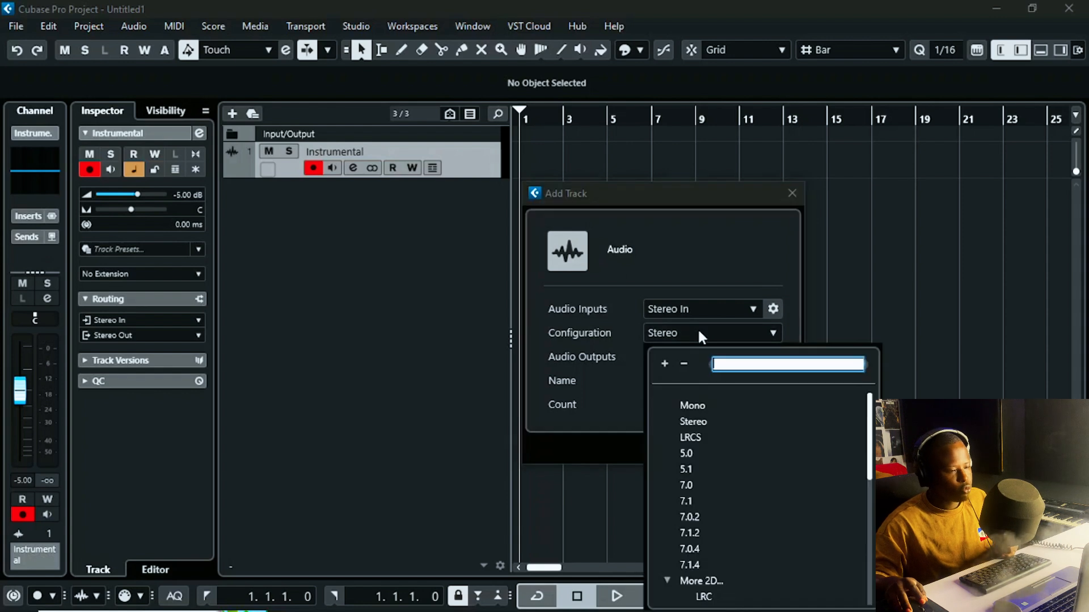
click(692, 406)
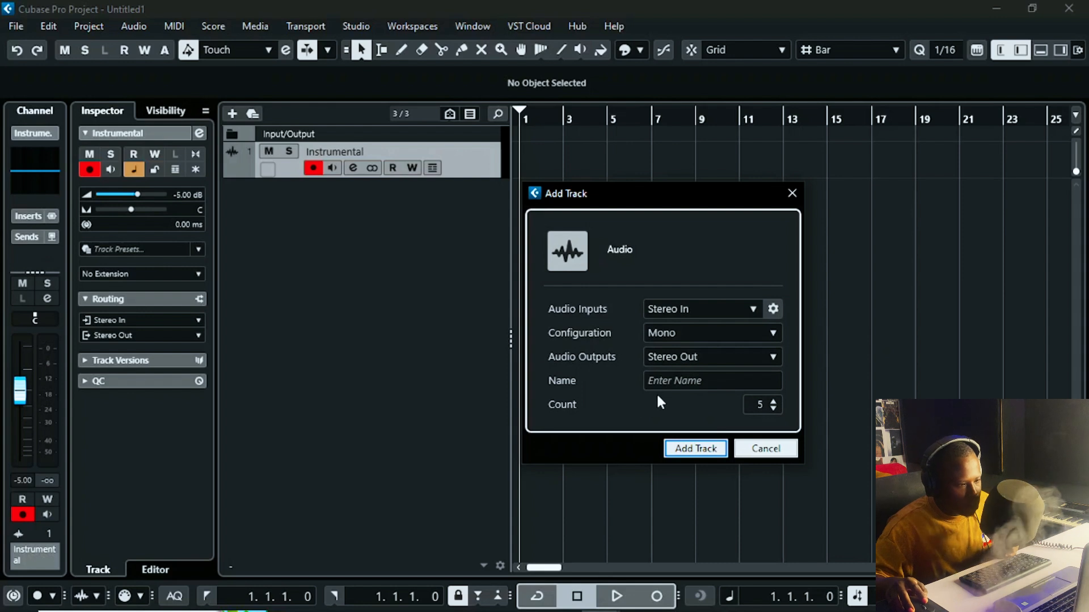
click(684, 380)
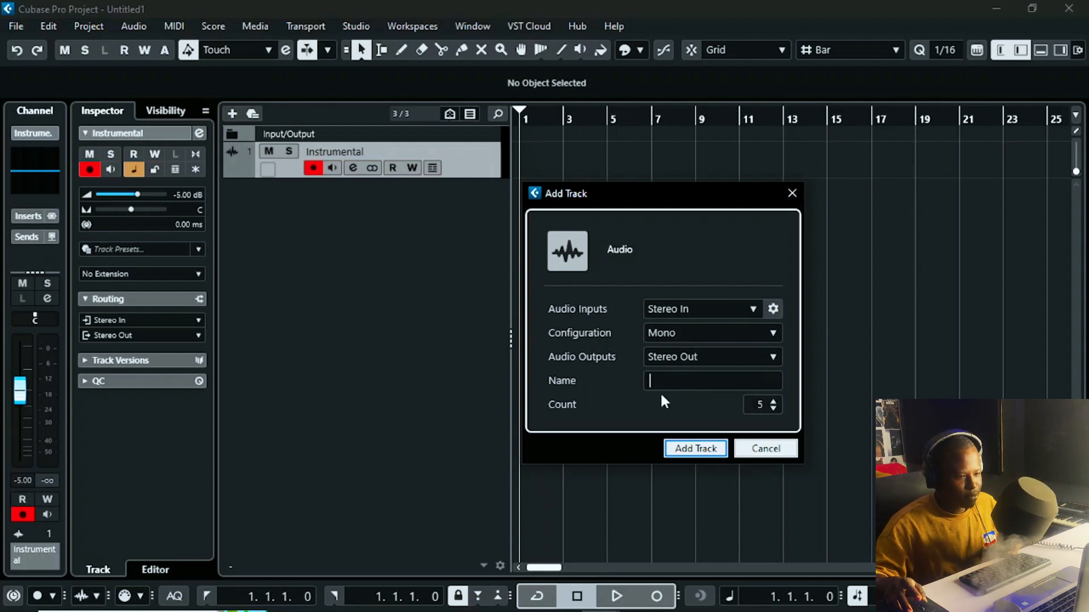
drag(625, 200, 717, 146)
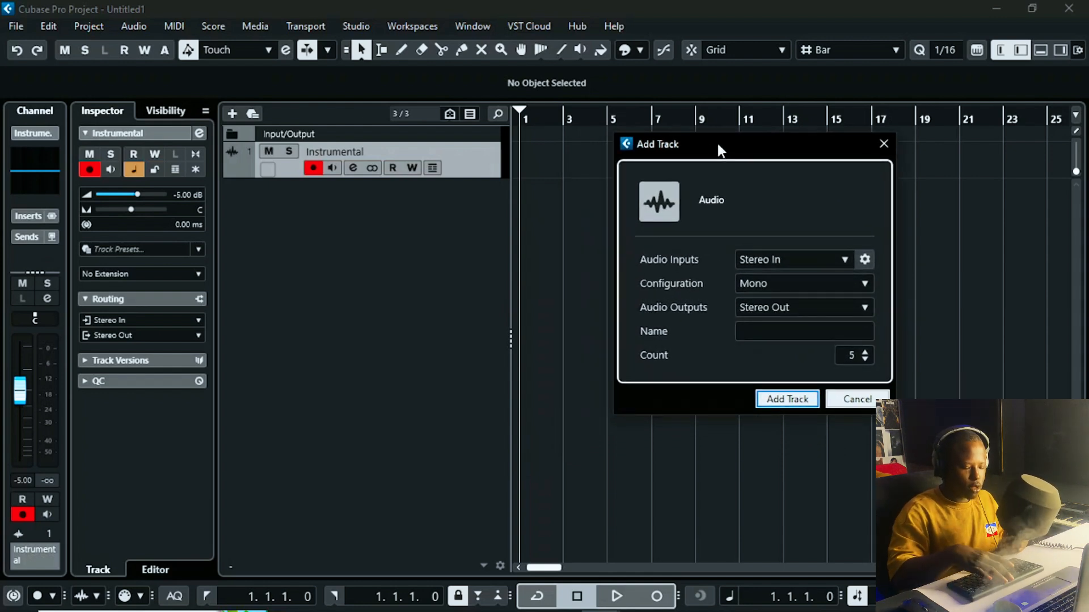
text(Rer)
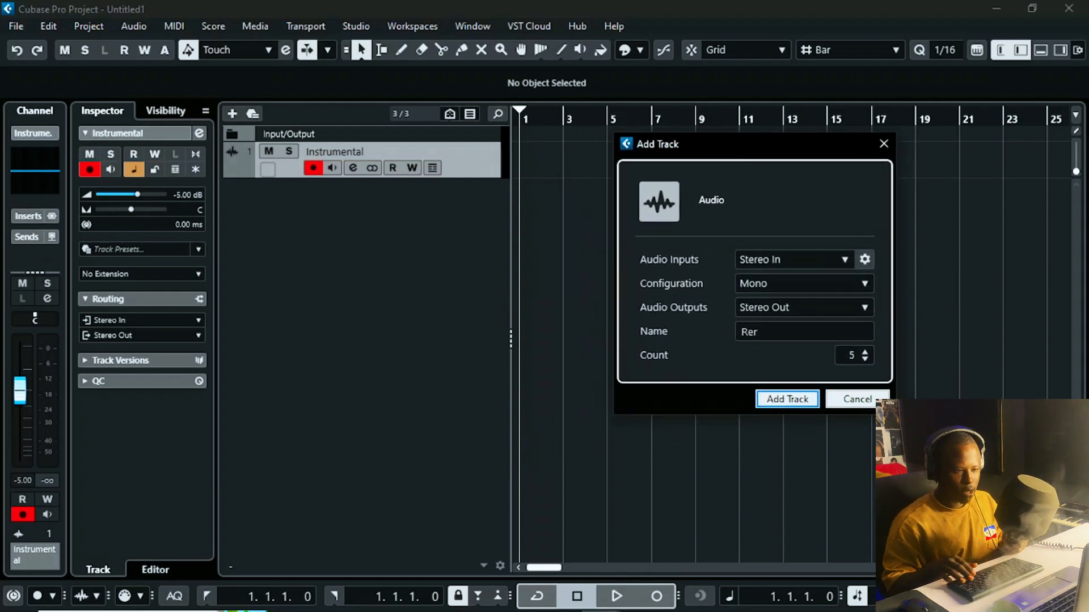
key(BackSpace)
text(c)
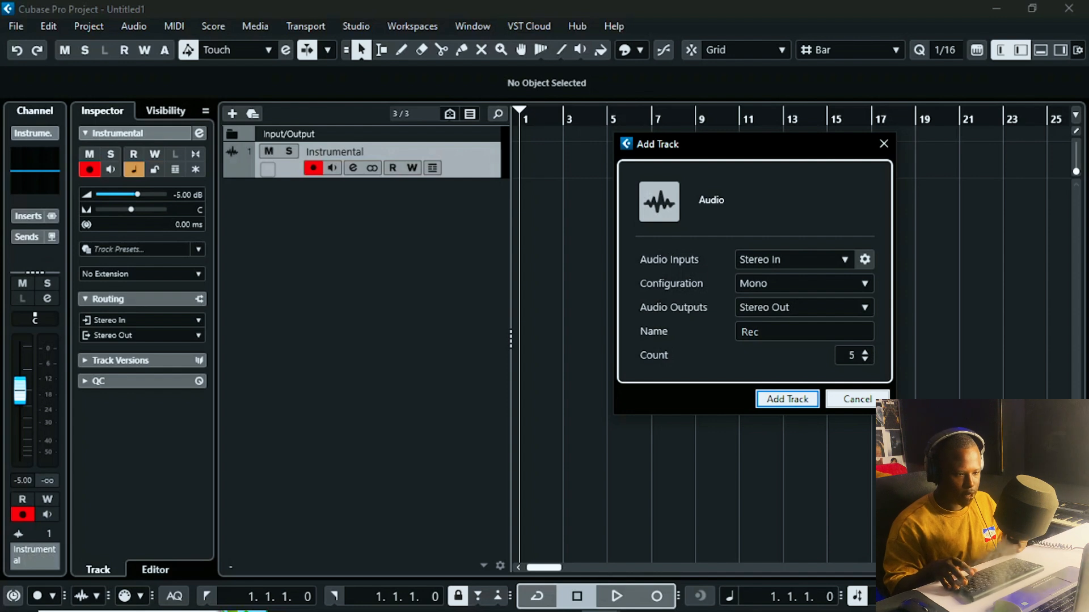
key(Return)
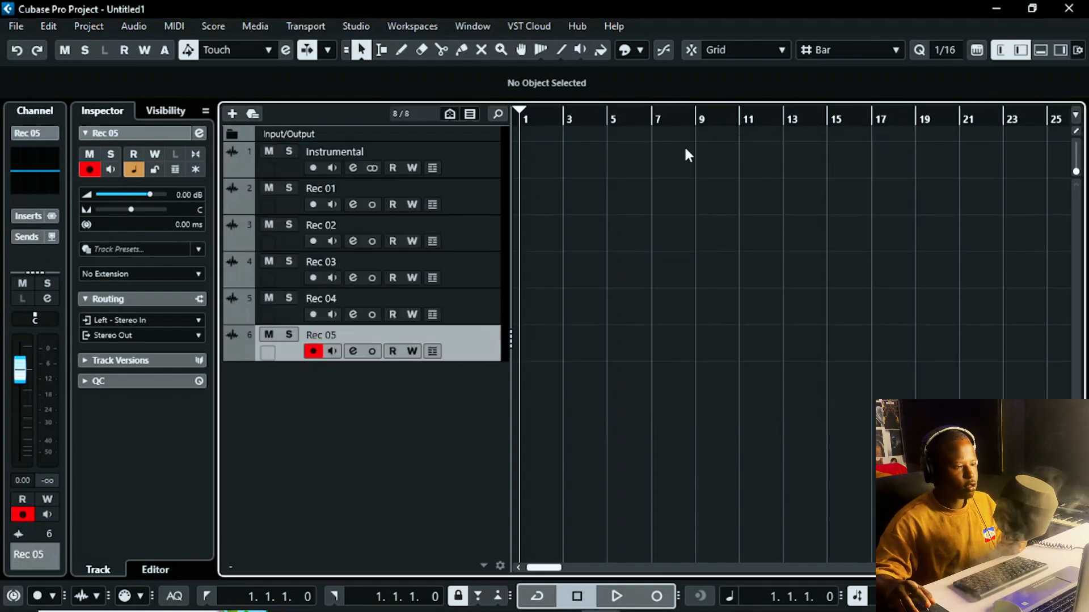
Step: Colour the Rec 01 and Rec 02 tracks red
click(477, 198)
shift+click(476, 226)
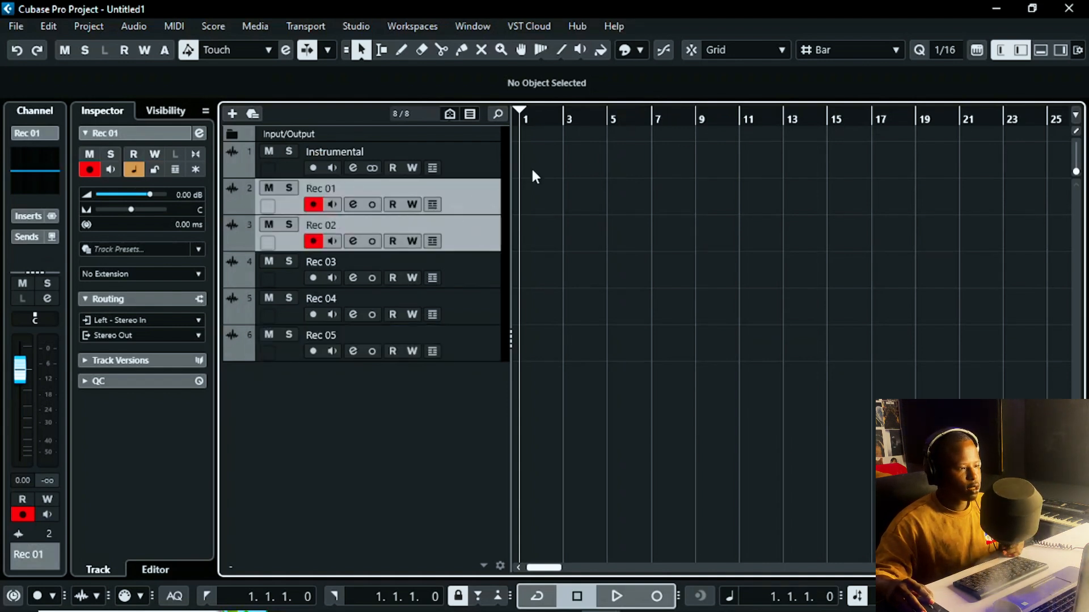
ctrl+click(471, 202)
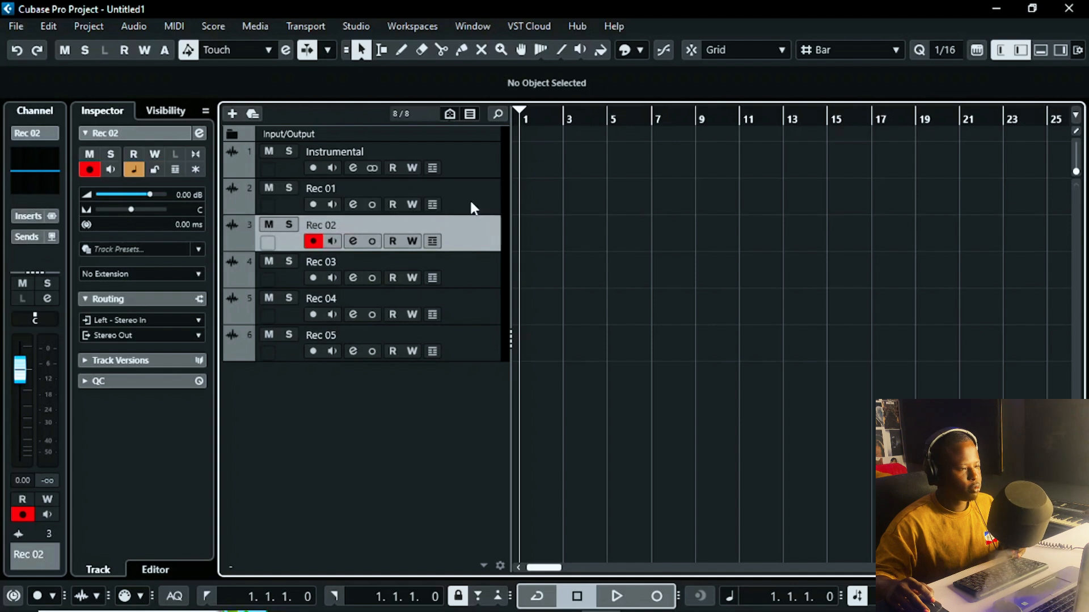
ctrl+click(470, 198)
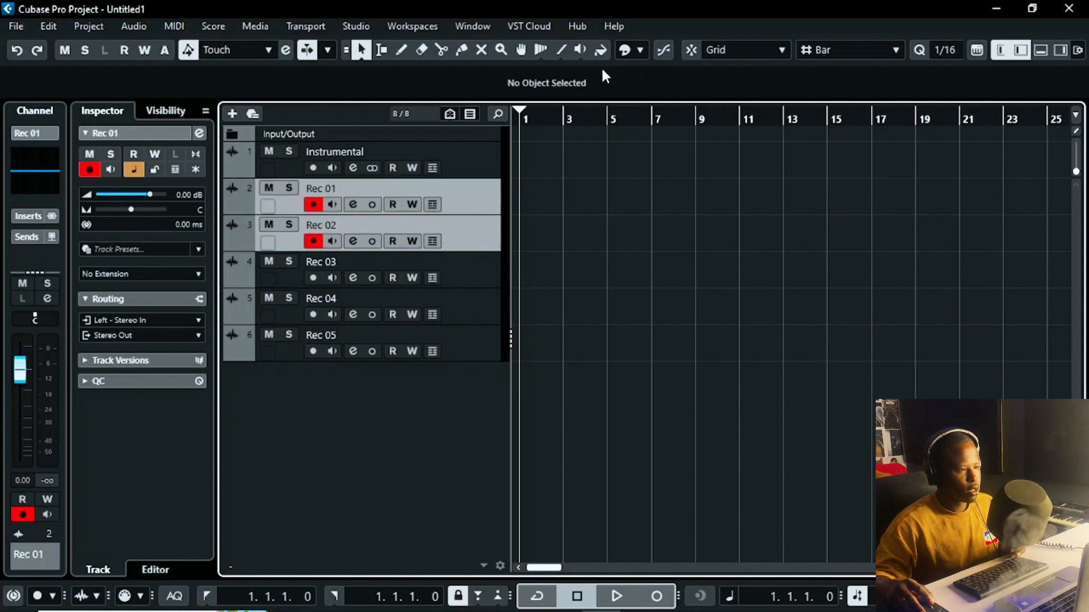
click(640, 50)
click(634, 95)
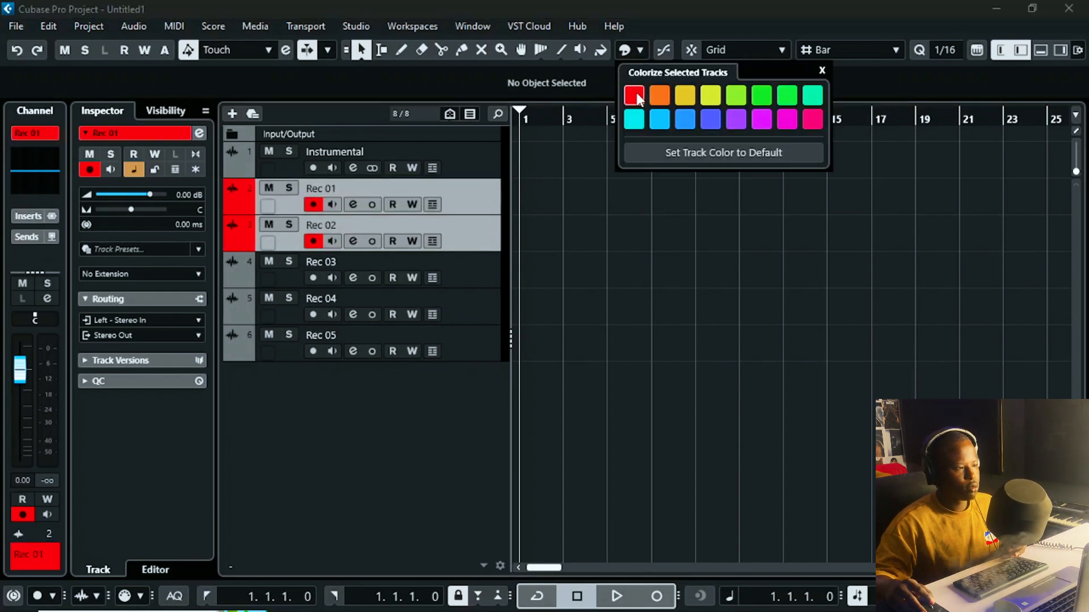
Step: Colour the Rec 03 through Rec 05 tracks light blue
click(493, 275)
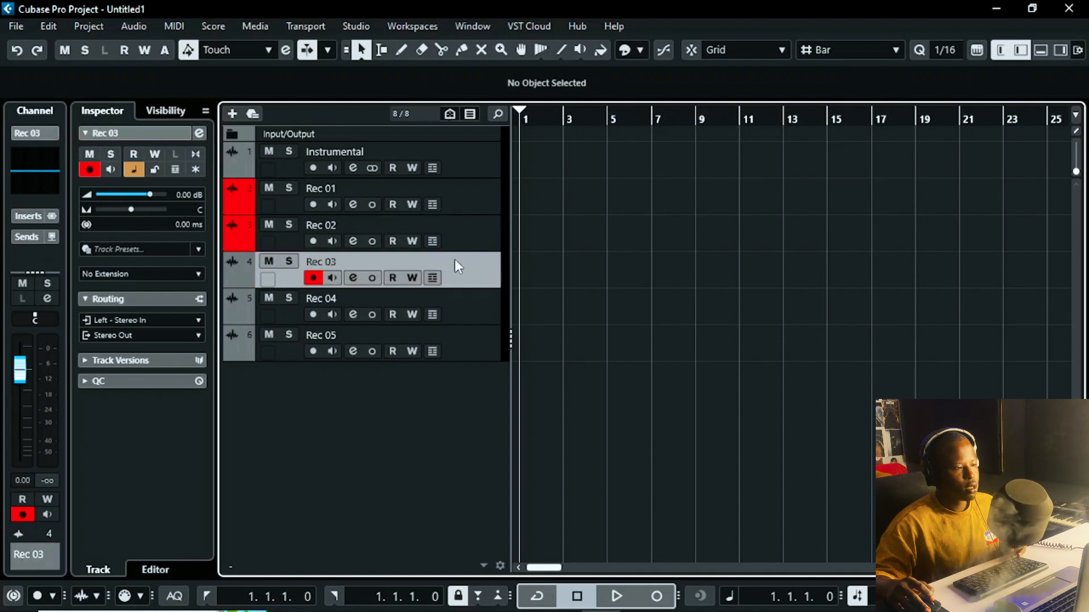
shift+click(478, 333)
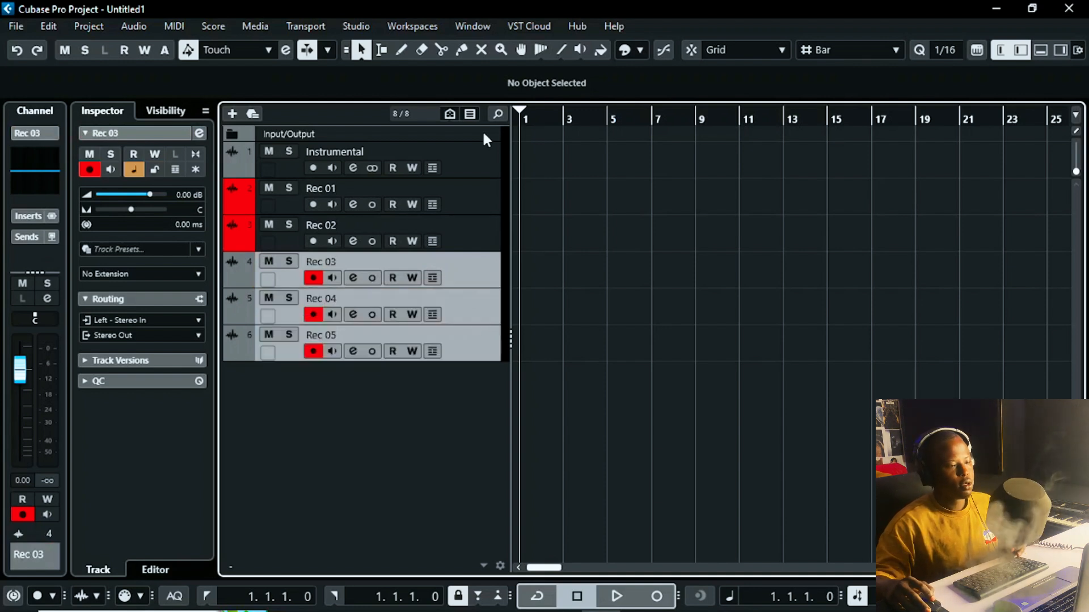
click(636, 51)
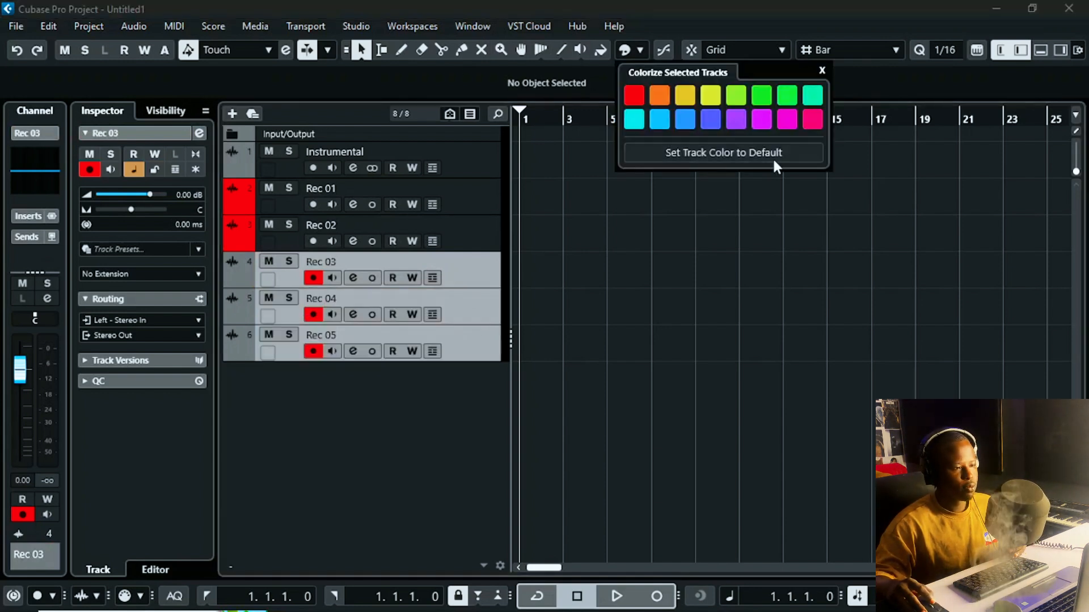
click(659, 121)
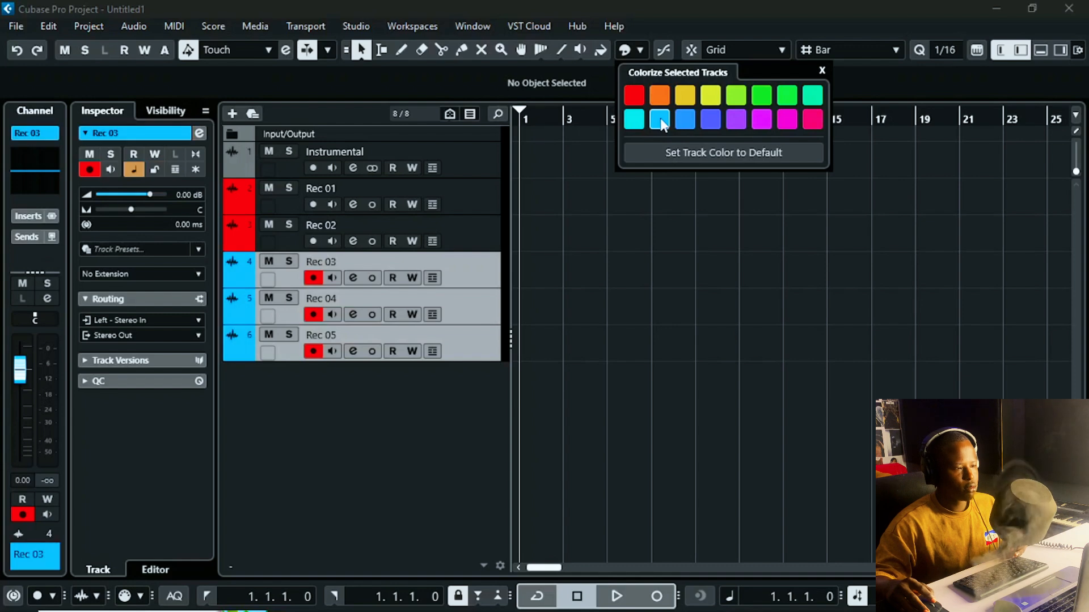
click(418, 452)
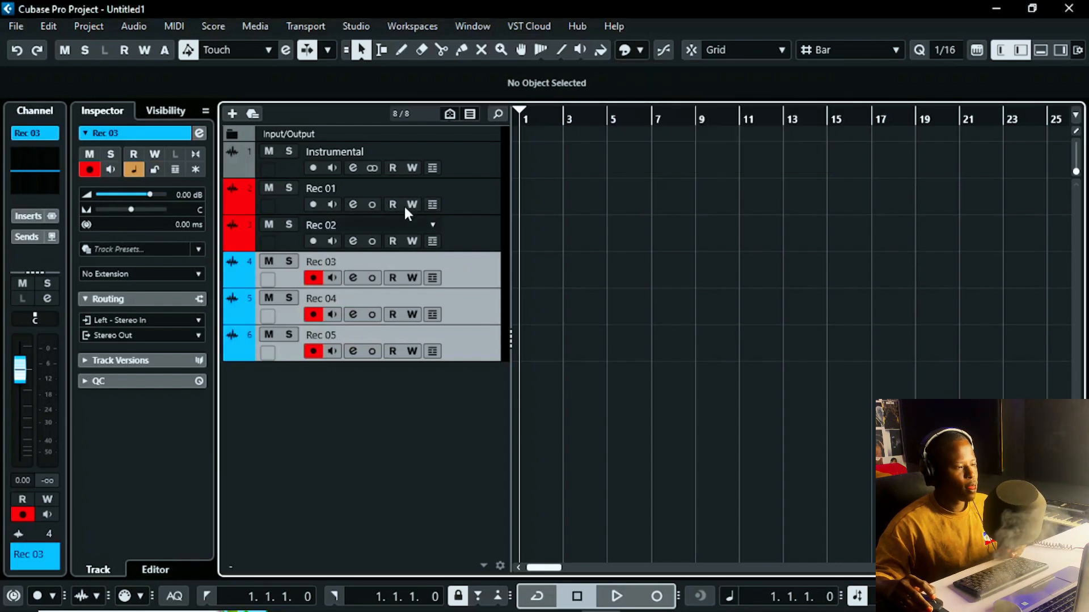
Step: Add a Mono group track named 'Lead Vocal Group' to Stereo Out, created inside a folder
right_click(356, 474)
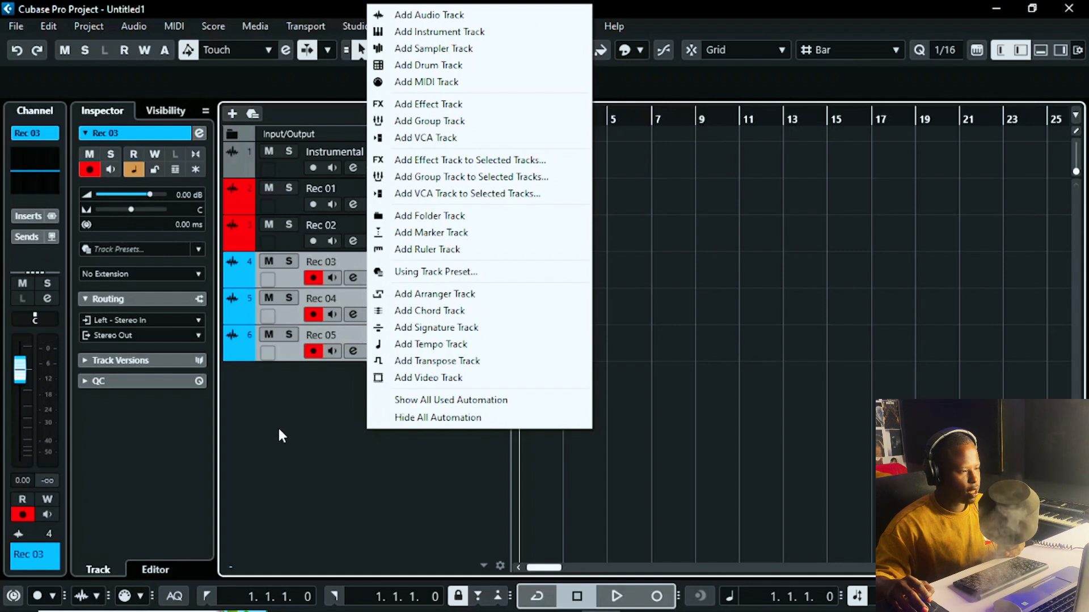
click(471, 123)
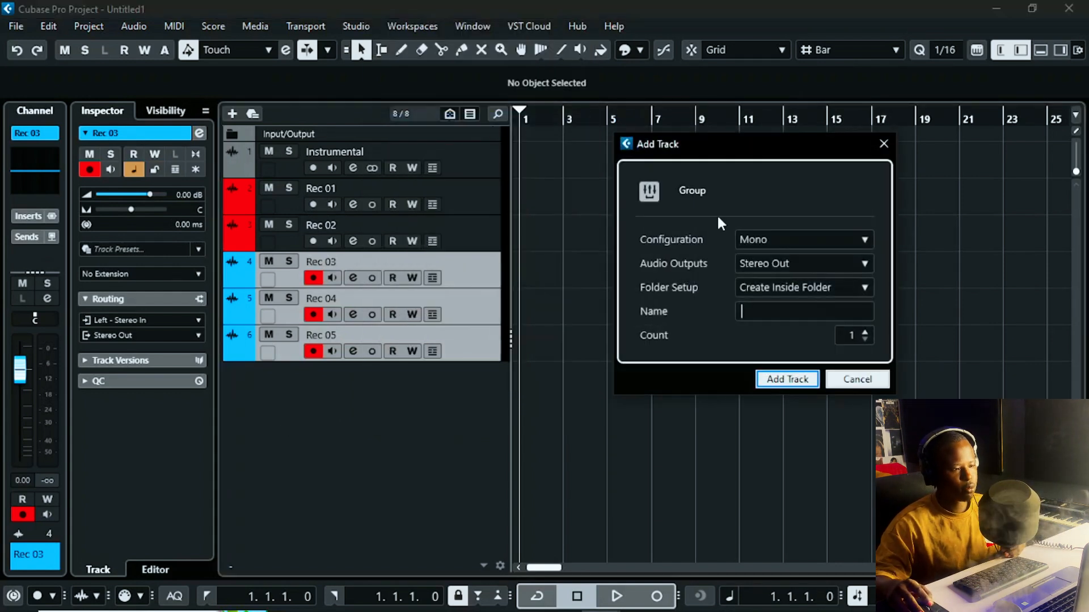
drag(756, 150, 779, 148)
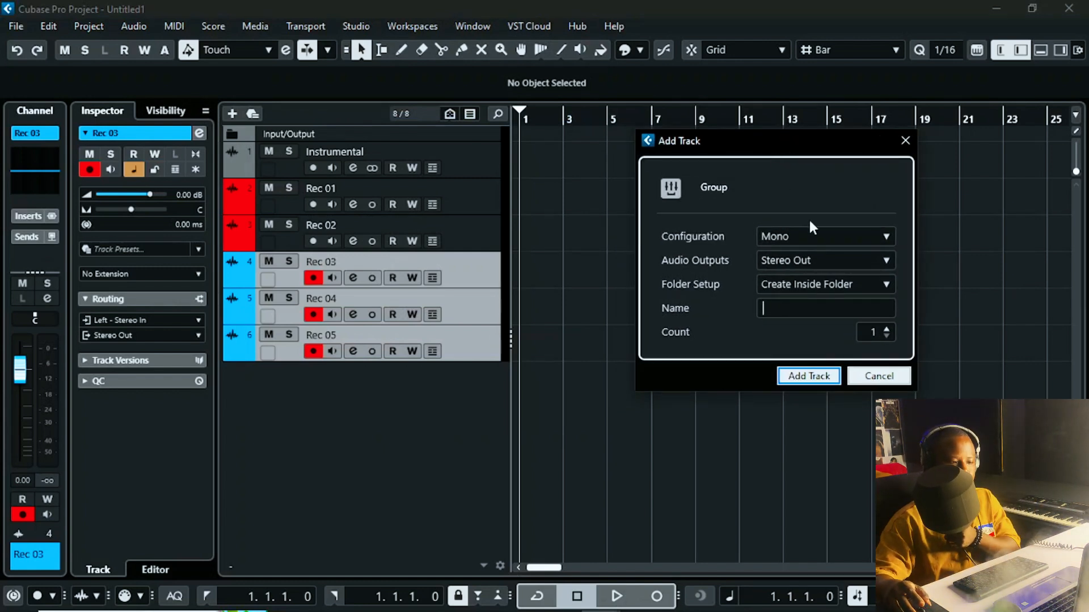
drag(785, 142, 737, 158)
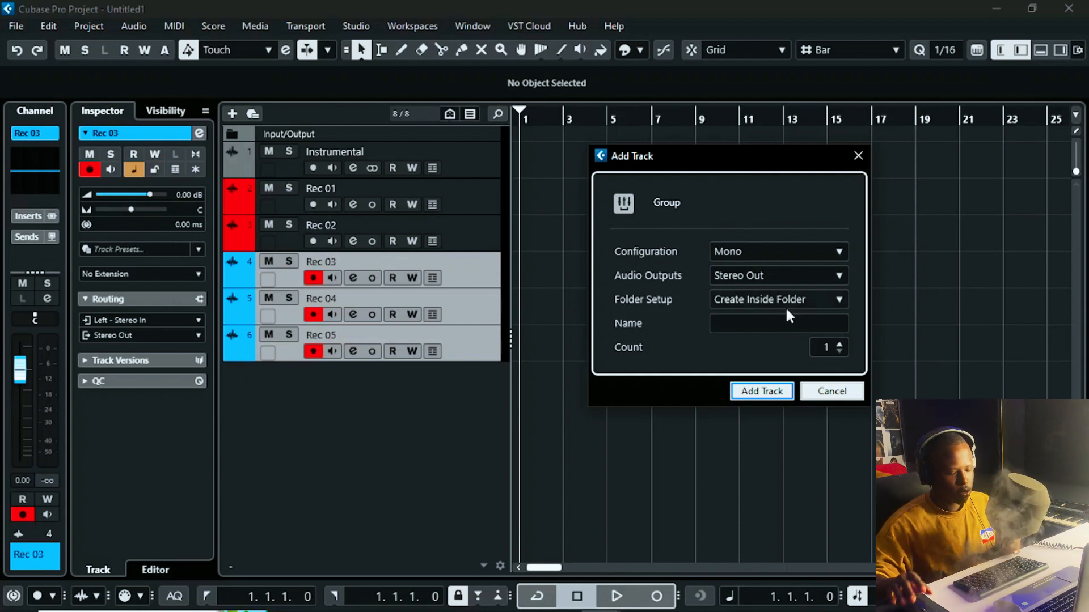
text(Lead)
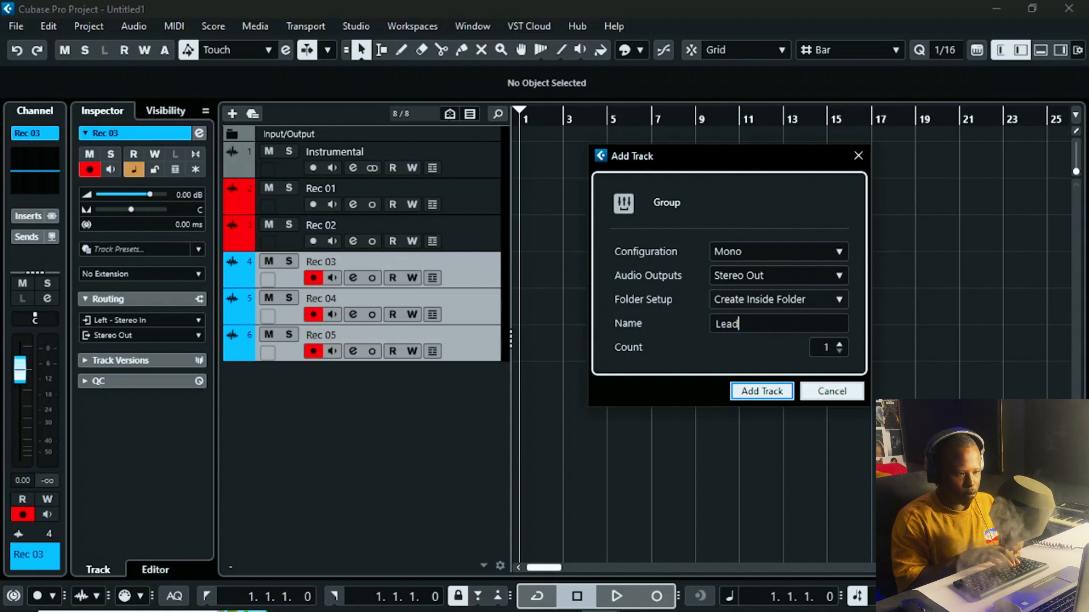
text( Vp)
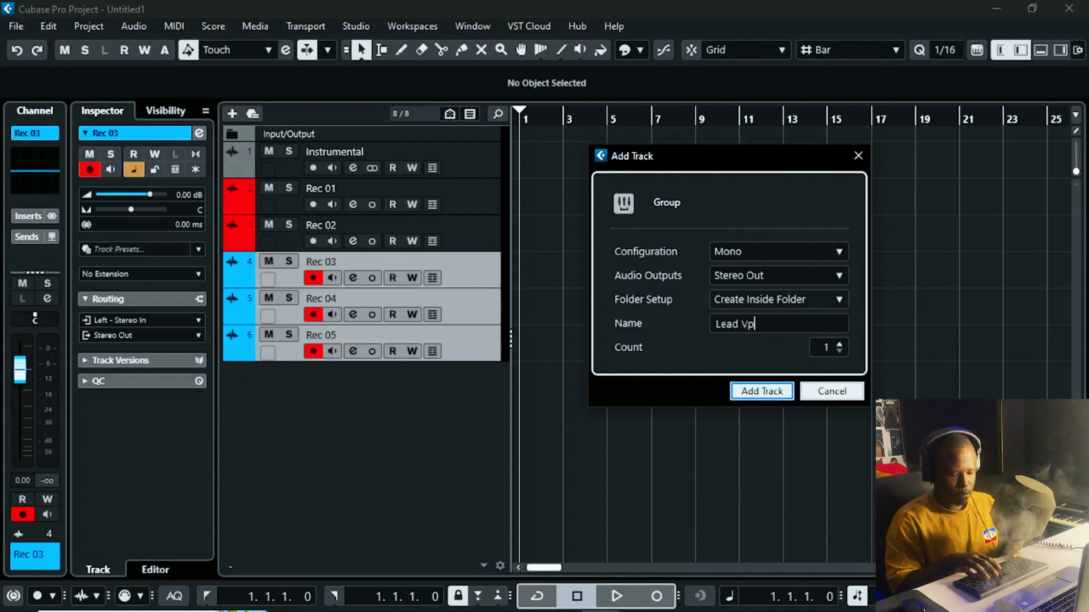
key(BackSpace)
text(ocal)
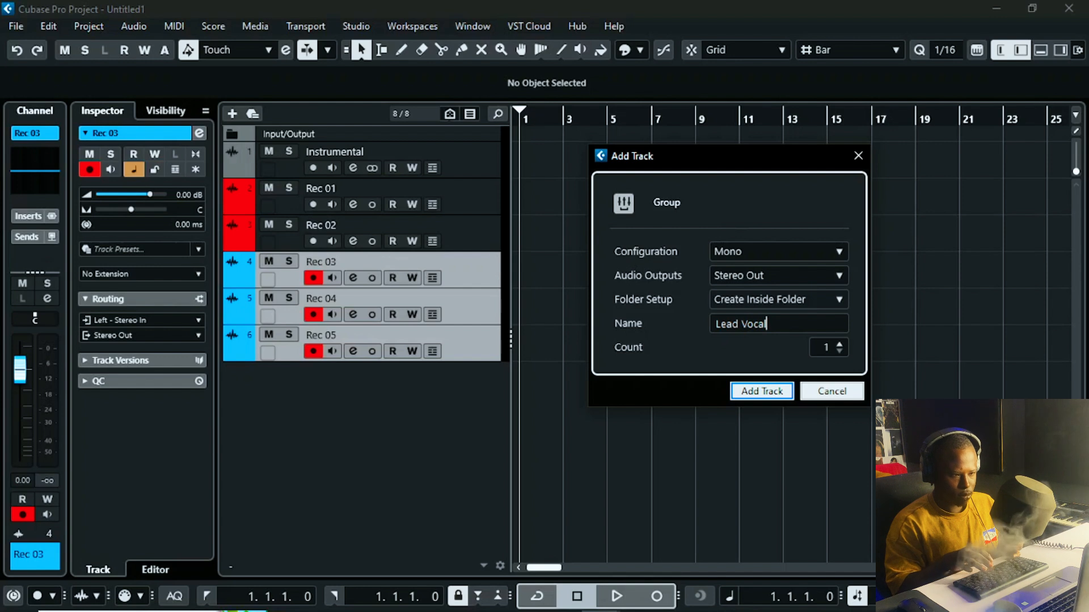
text( Group)
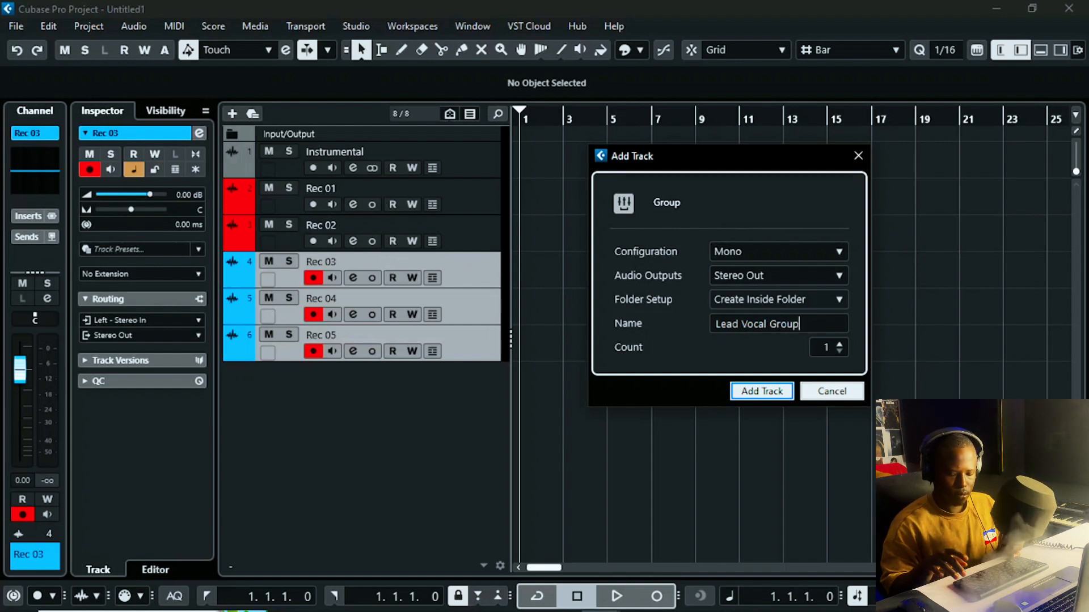
key(Return)
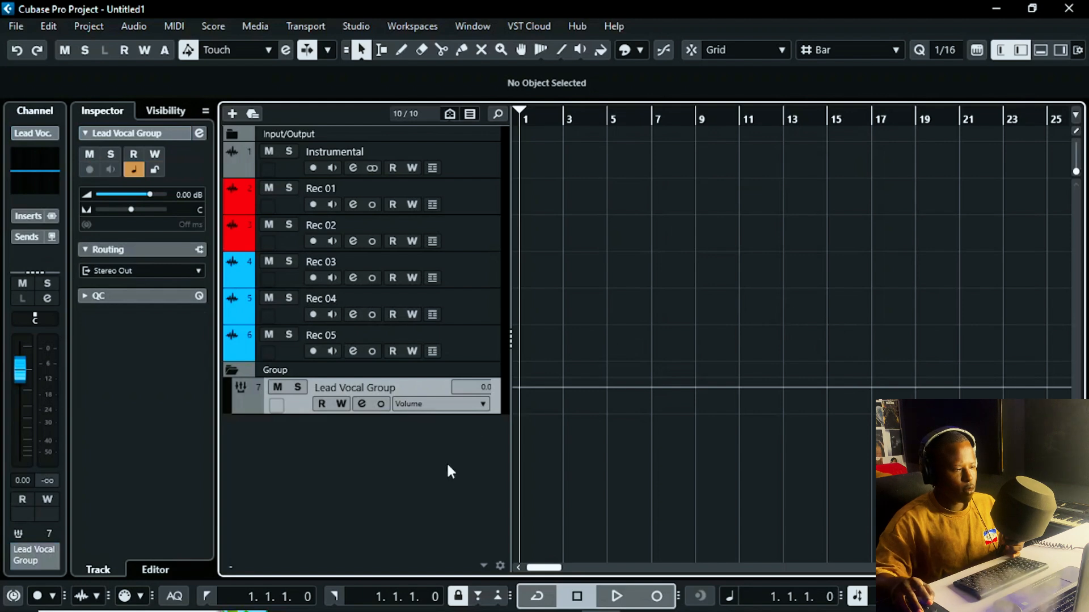
Step: Cancel the extra Add Group Track dialog and remove the Lead Vocal Group track
right_click(415, 483)
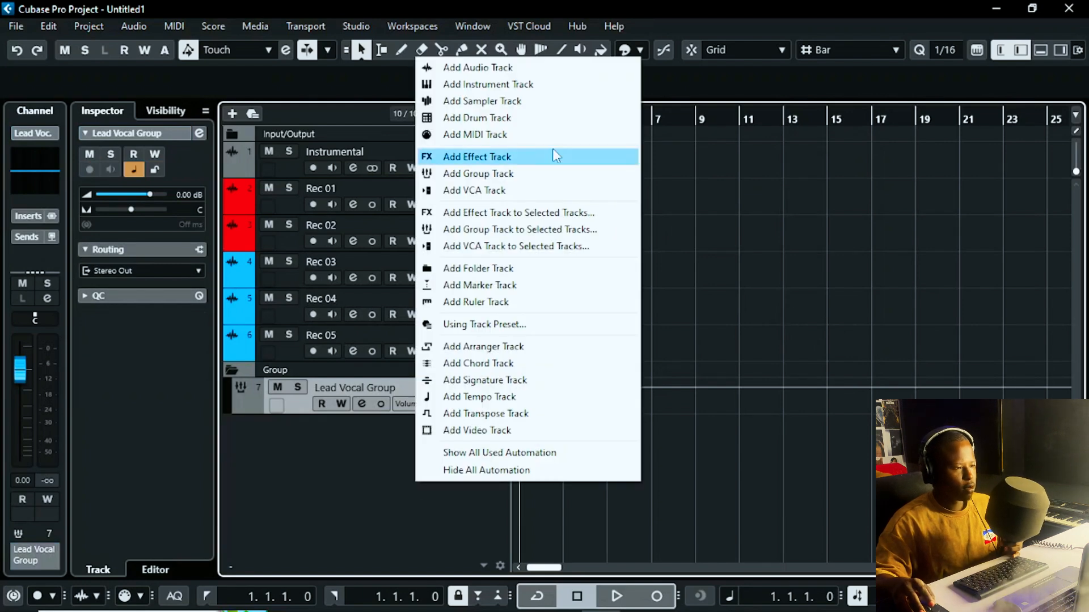
click(502, 173)
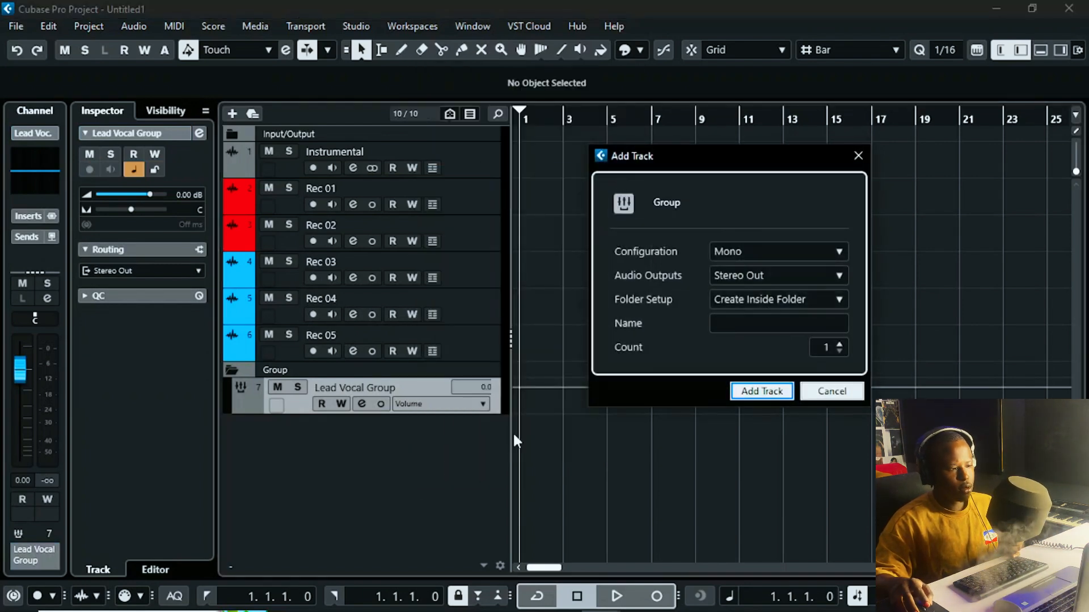
click(857, 156)
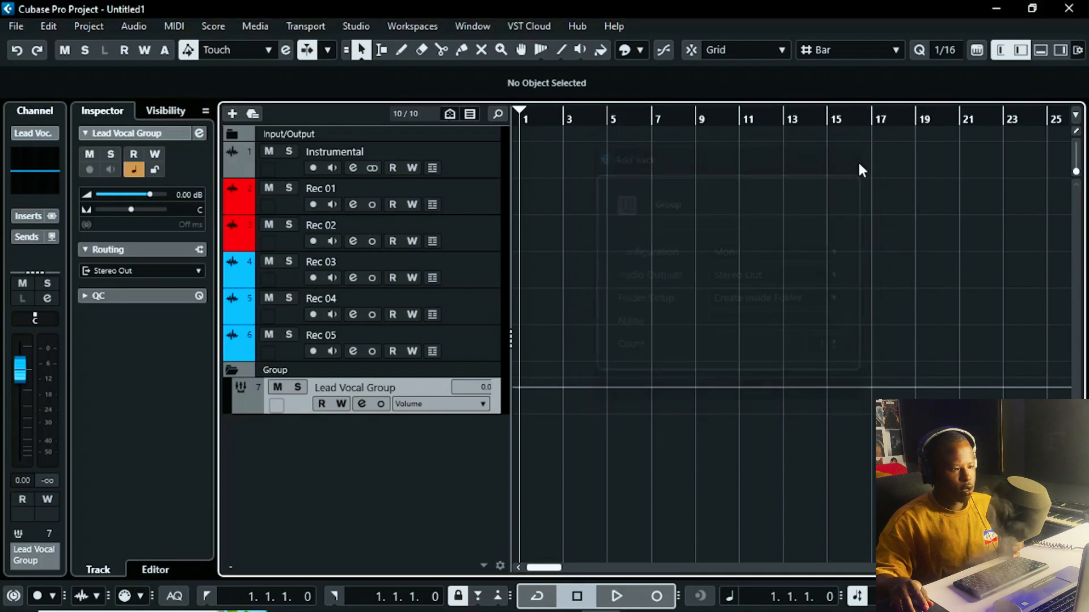
right_click(411, 391)
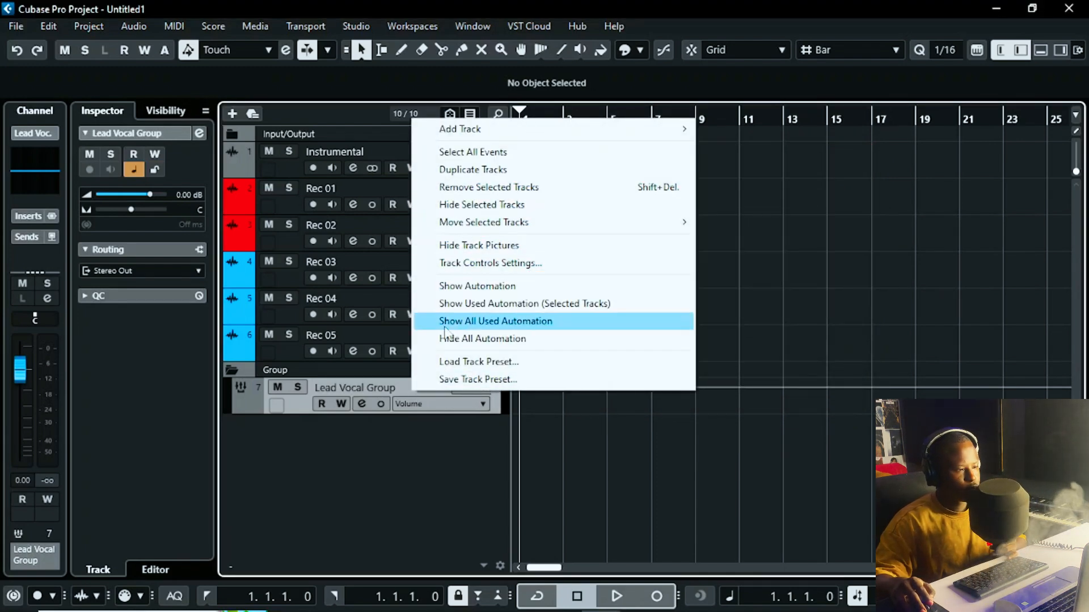
click(510, 187)
click(510, 351)
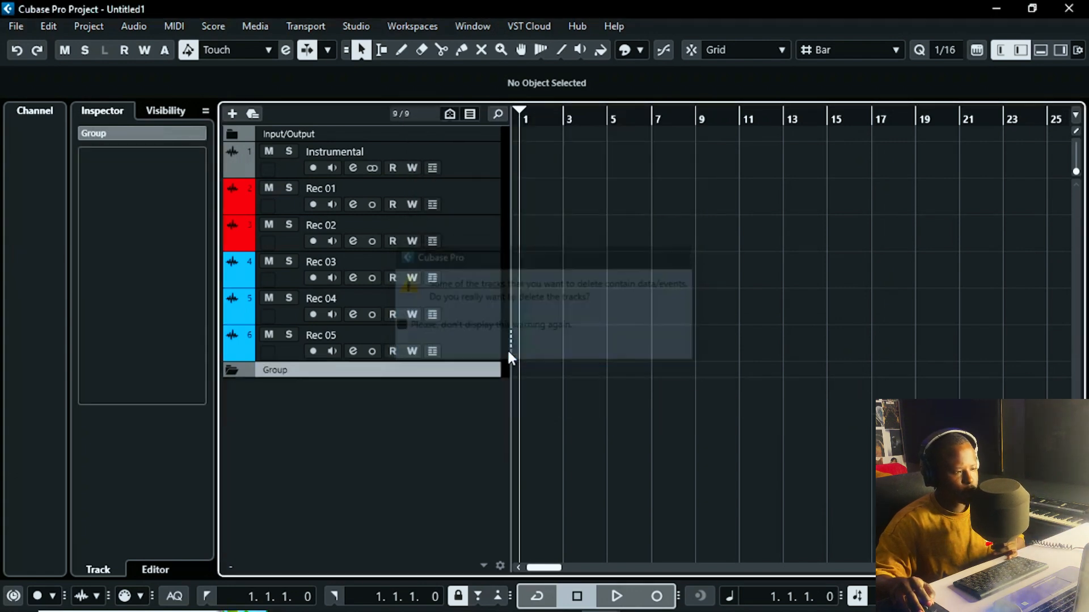
Step: Add two Stereo group tracks named 'Lead Vocal Group' with Count set to 2
right_click(380, 404)
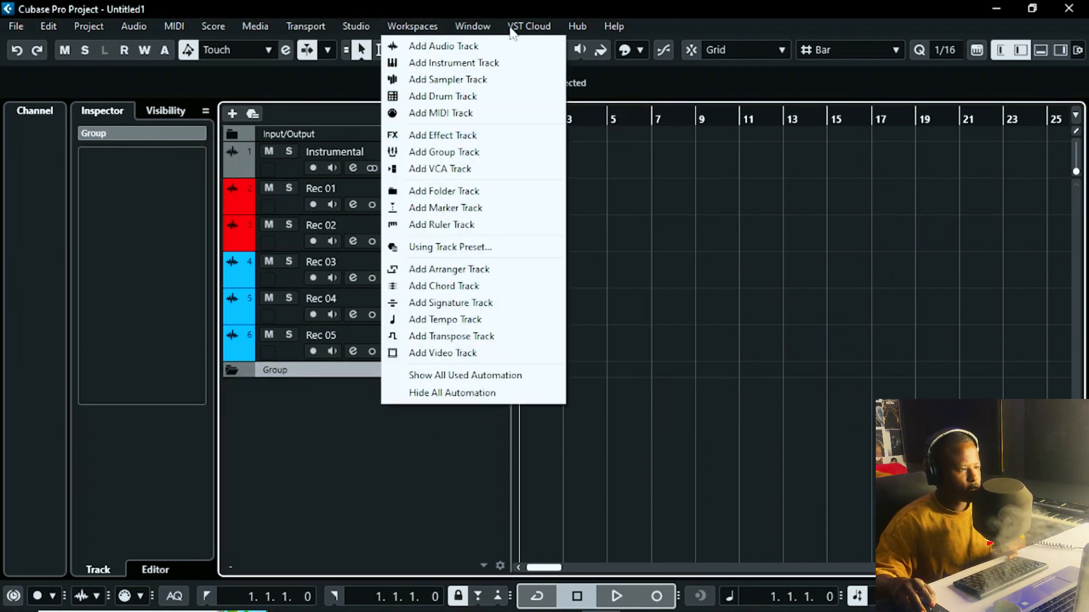
click(498, 153)
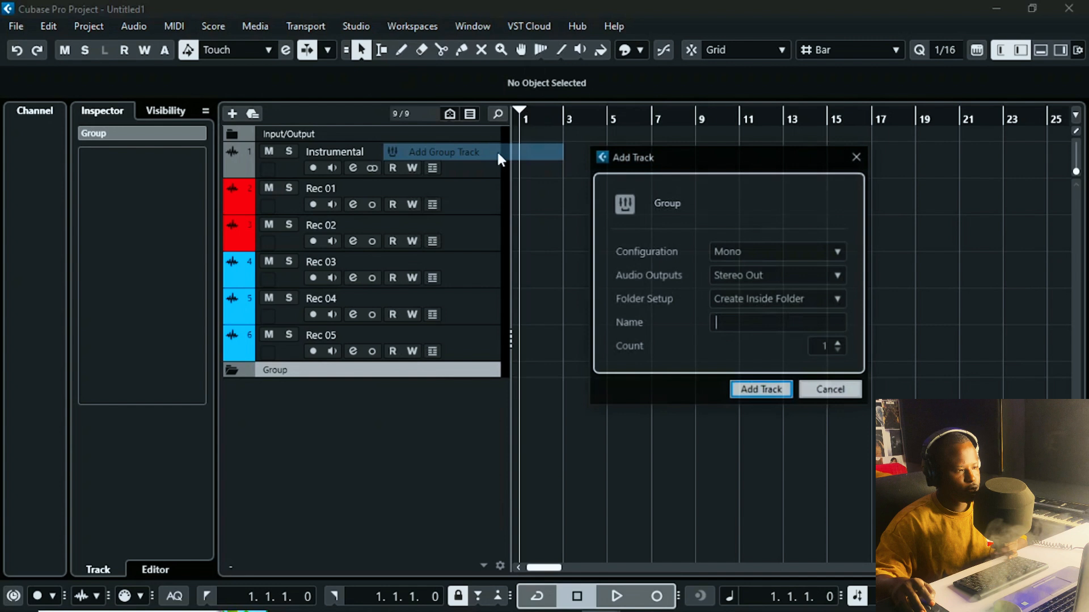
click(763, 251)
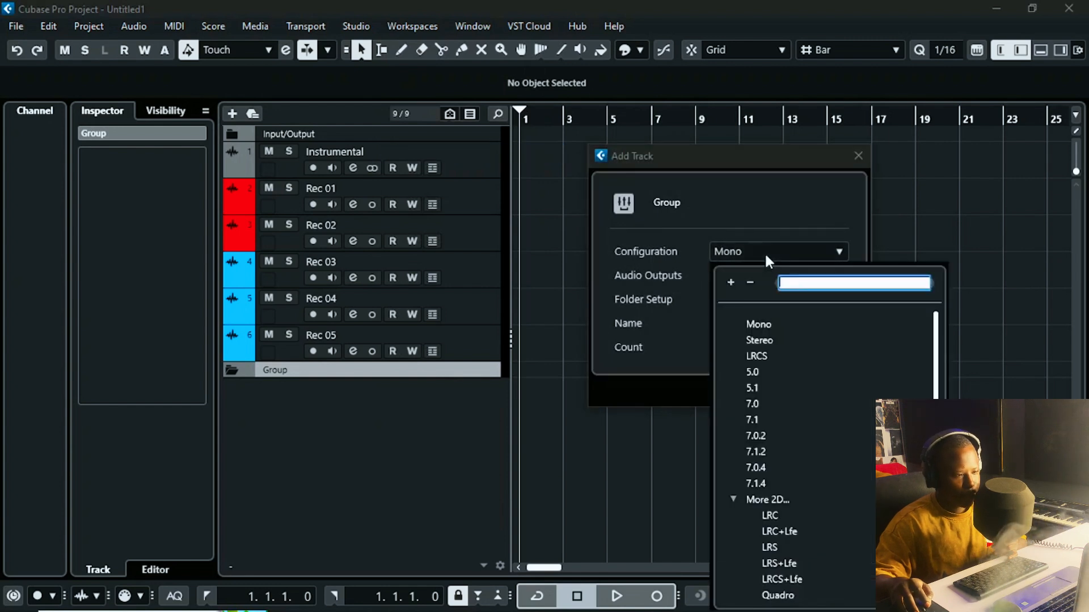
click(771, 340)
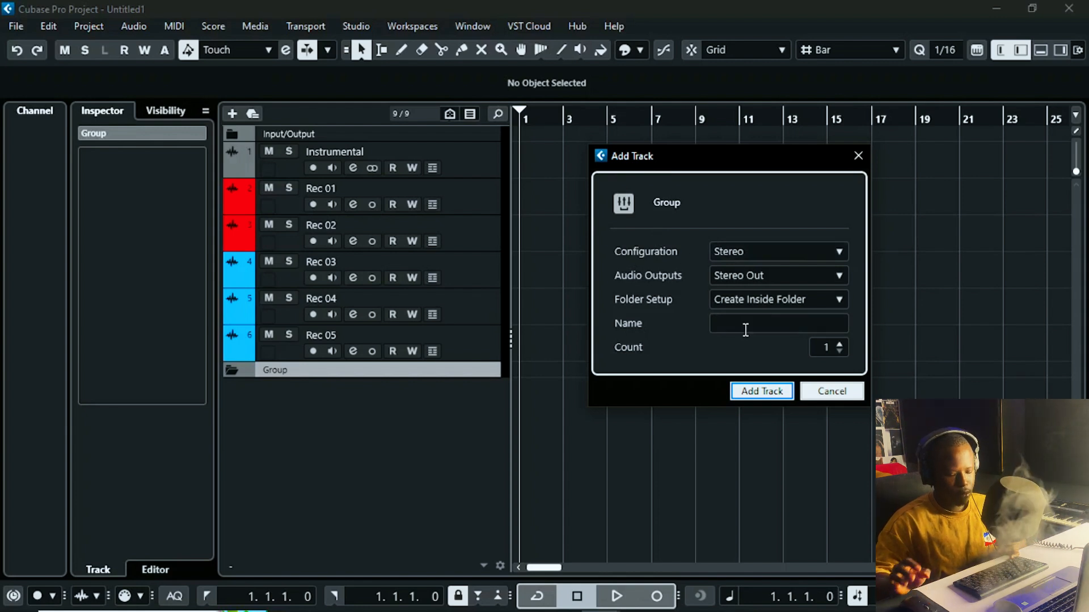
text(Lead )
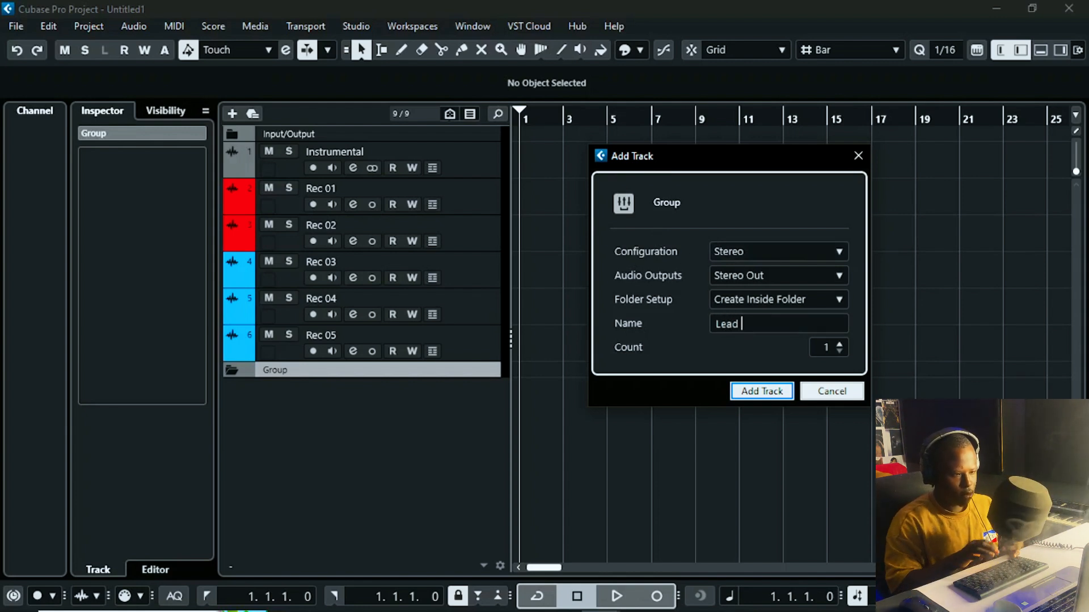
text(Voc)
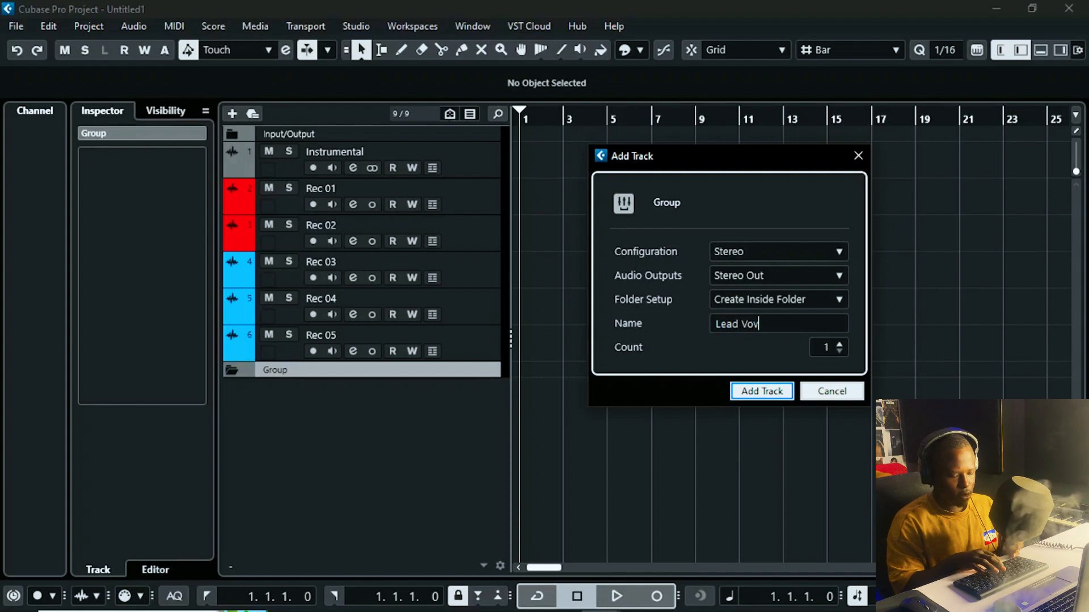
key(BackSpace)
text(ca)
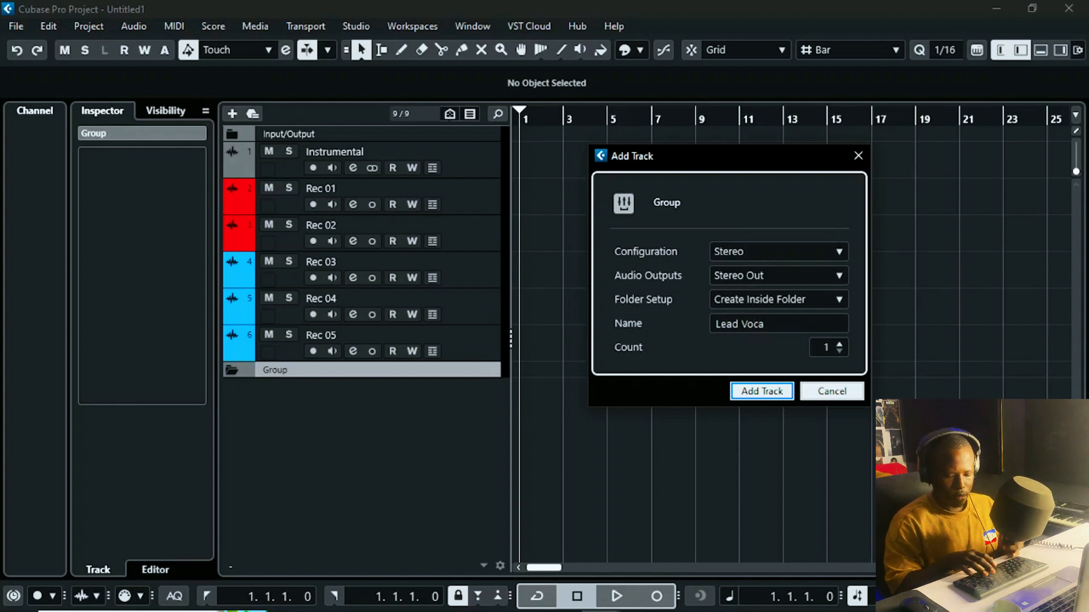
text(l Group)
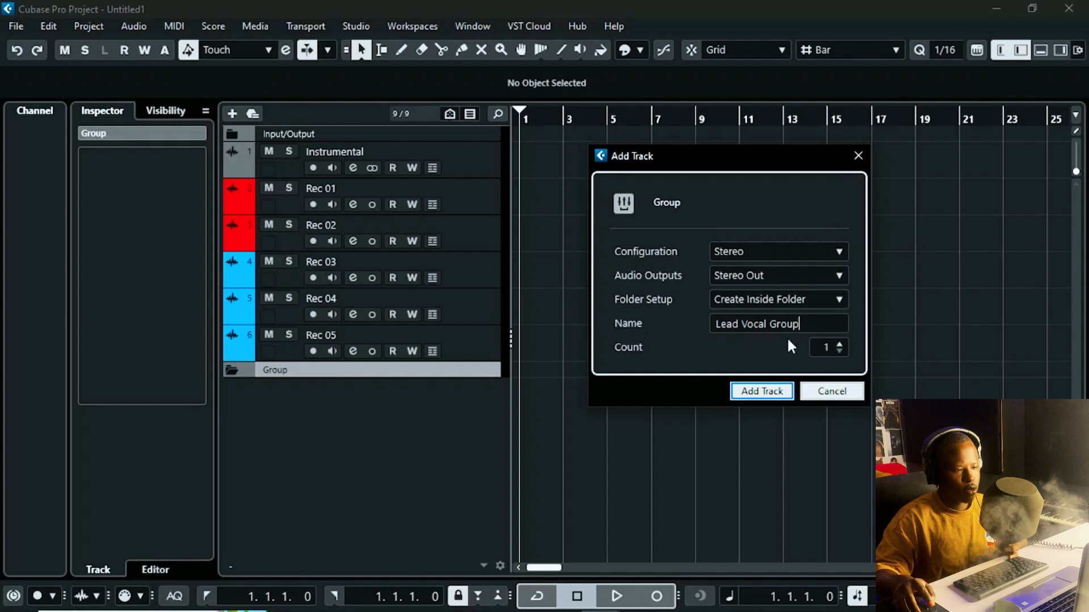
click(839, 344)
click(783, 392)
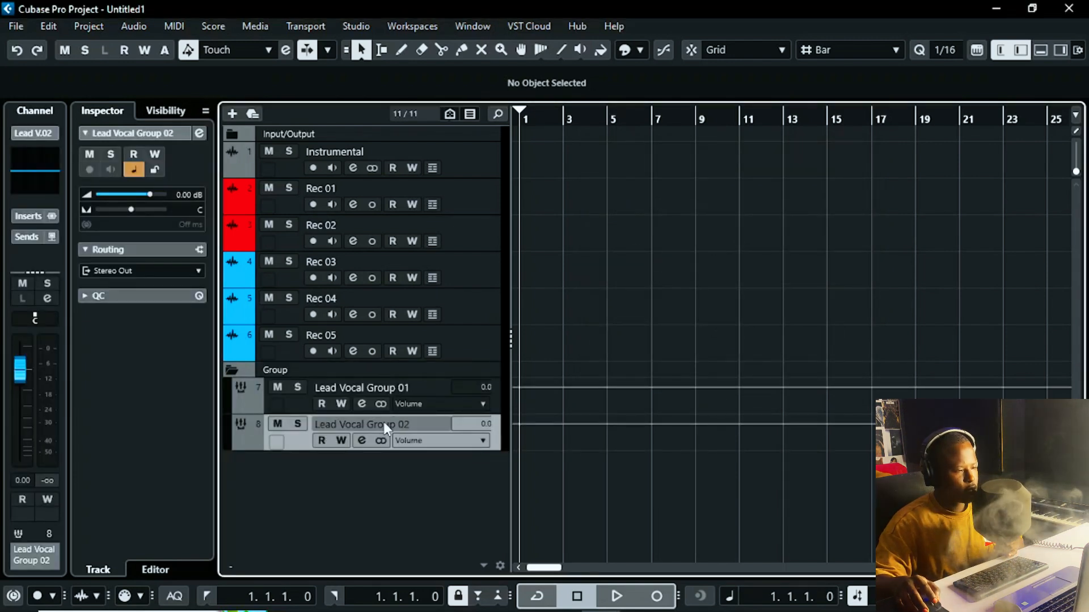
Step: Rename group track Lead Vocal Group 02 to 'Backroound Vocal Group'
double_click(356, 423)
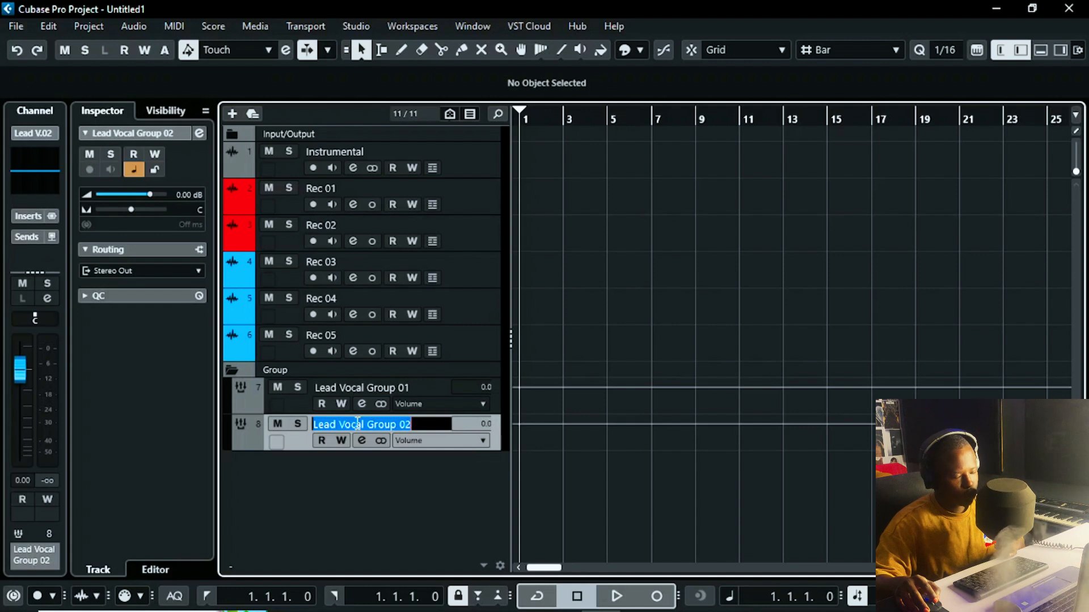
text(Bagd)
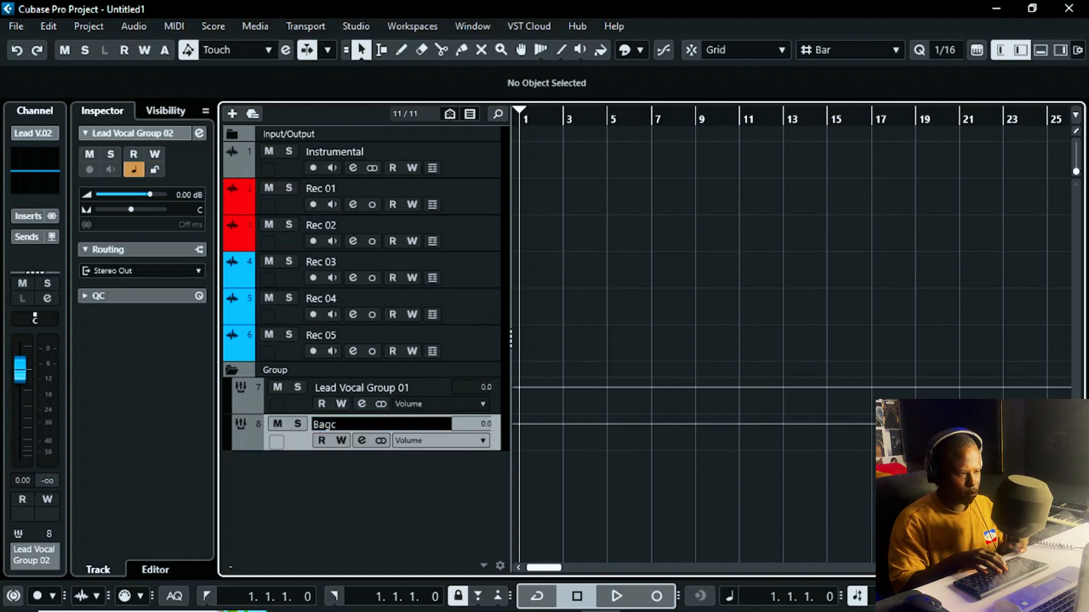
key(BackSpace)
key(BackSpace)
text(ckr)
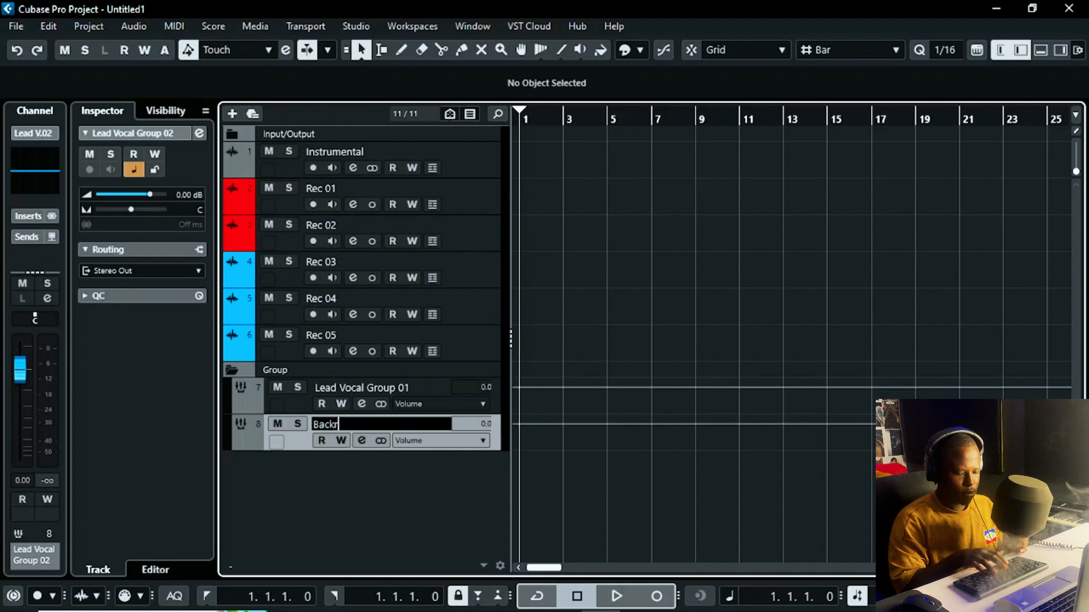
text(oound)
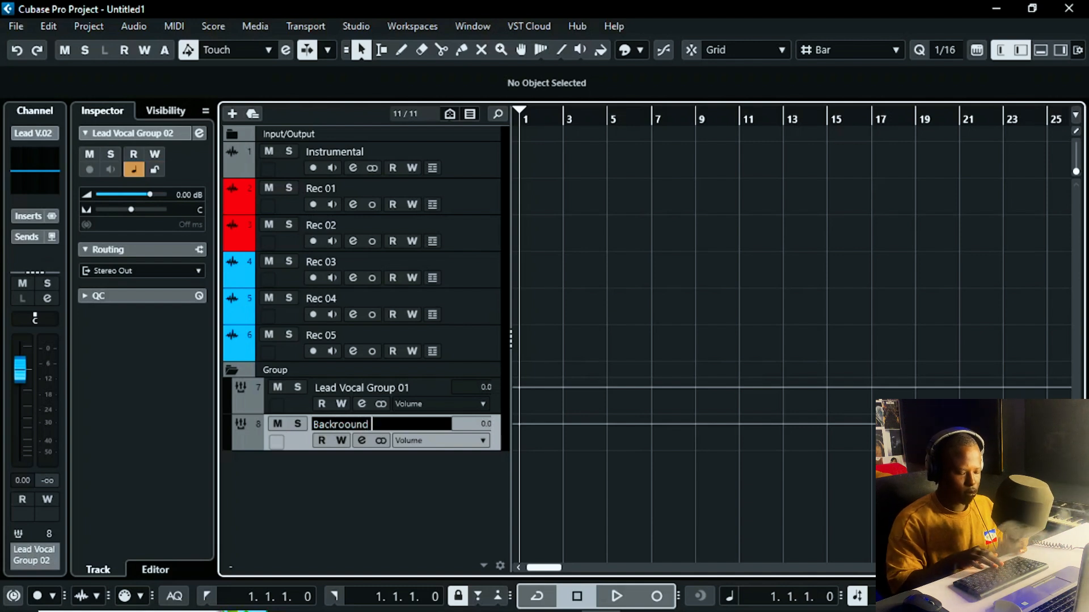
text( Voca)
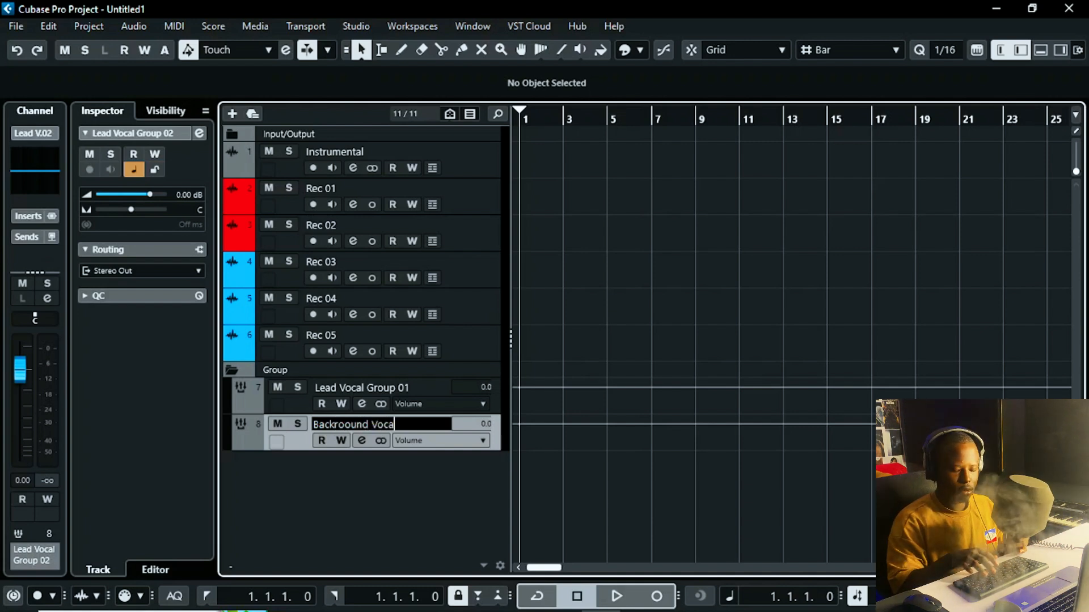
text(l Grou)
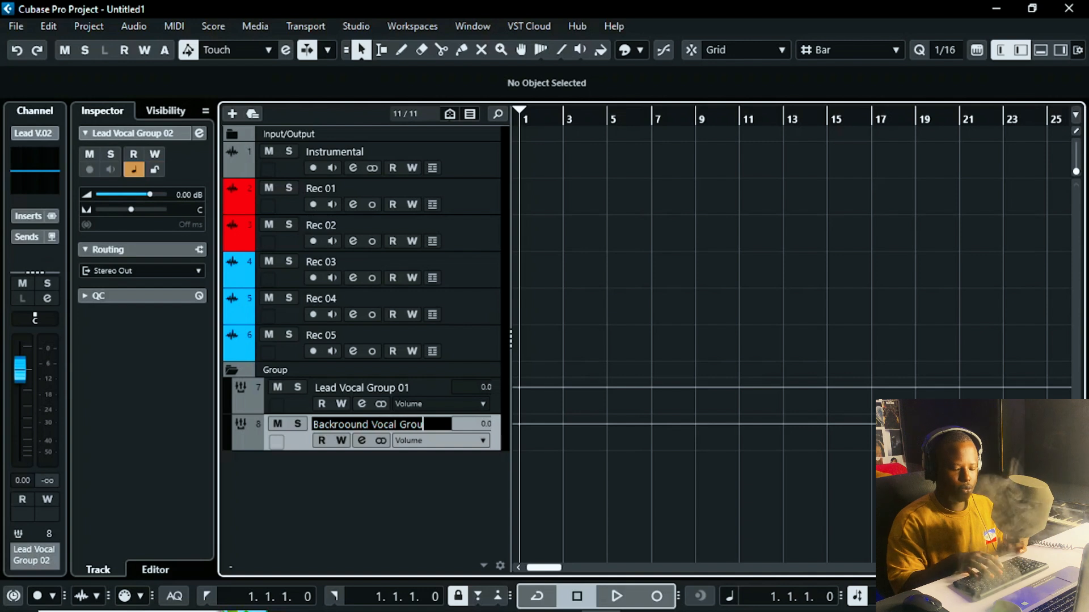
text(p)
key(Return)
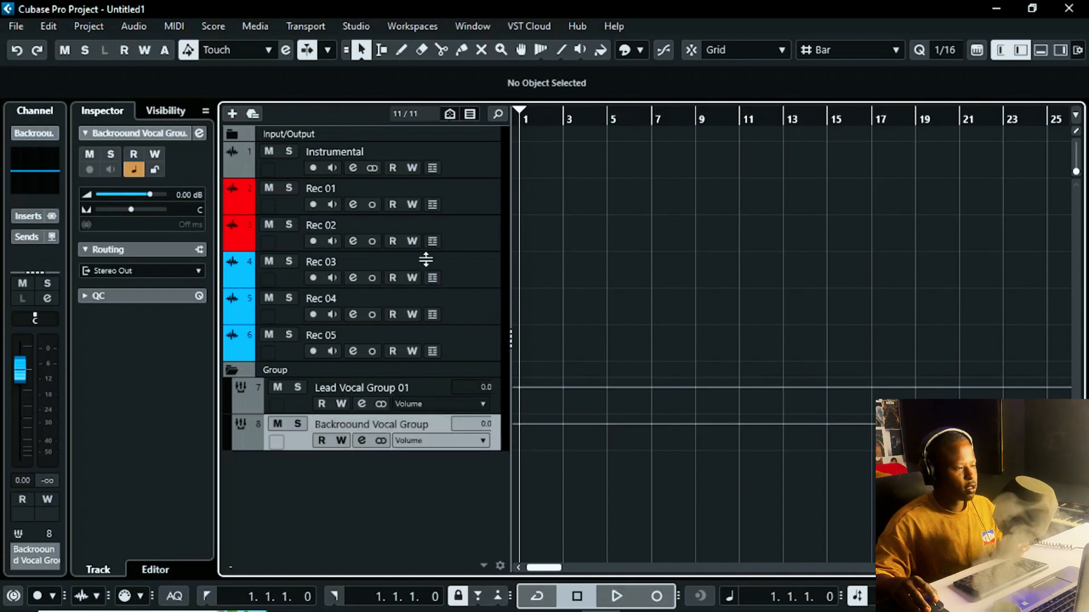
Step: Colour Lead Vocal Group 01 red and Backroound Vocal Group light blue, then select Rec 01 and Rec 02
click(349, 387)
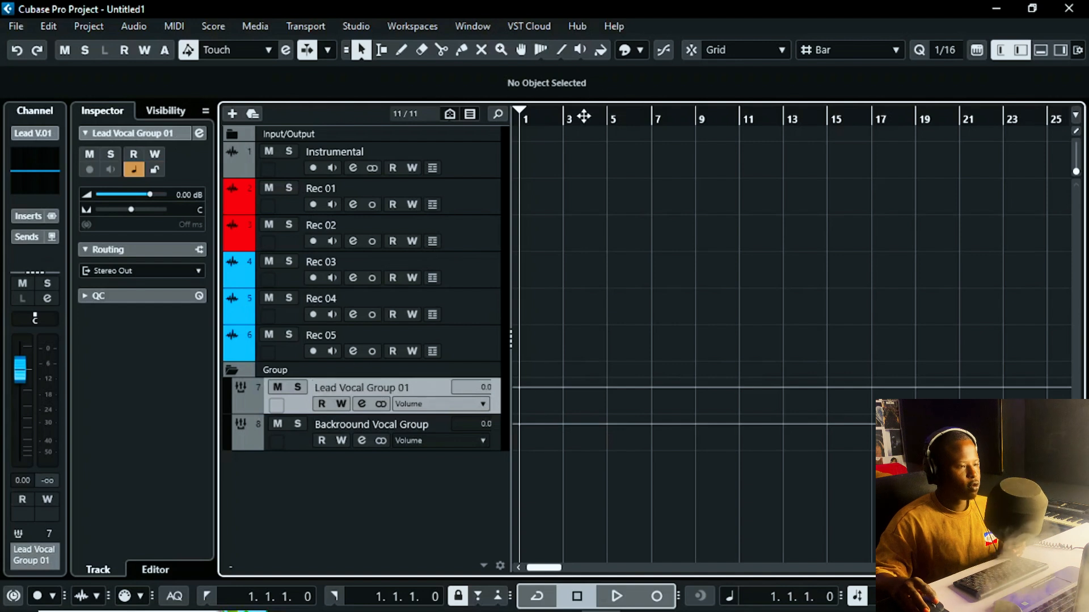
click(629, 52)
click(633, 97)
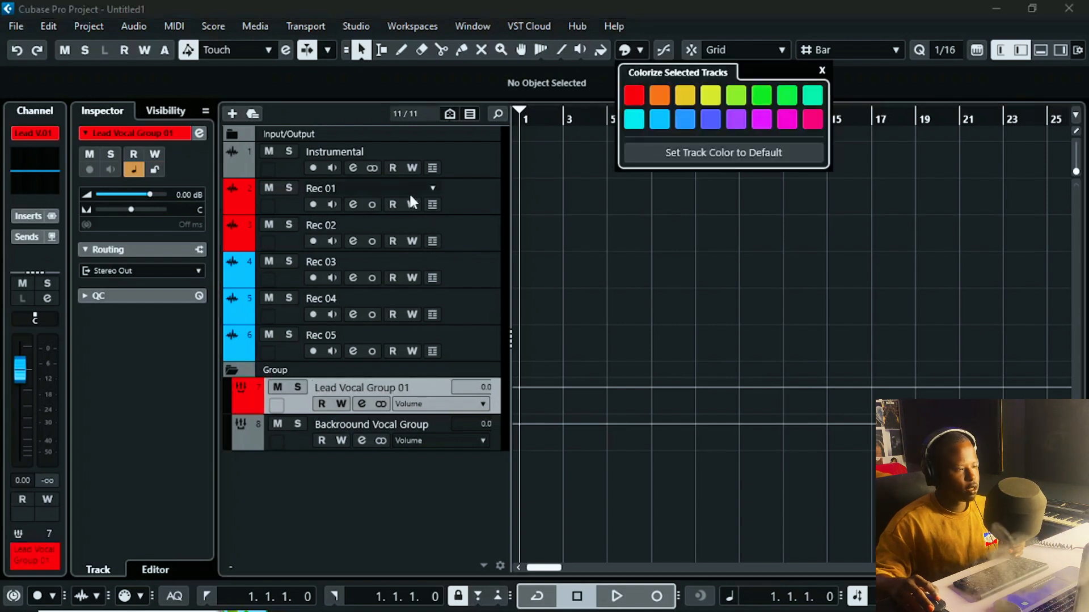
click(498, 432)
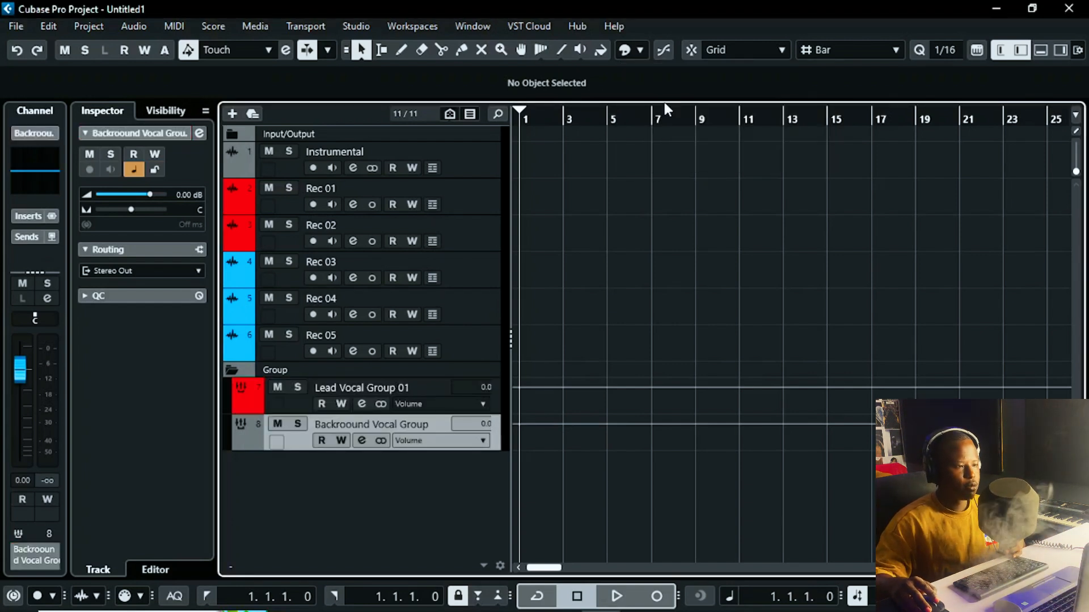
click(636, 57)
click(658, 121)
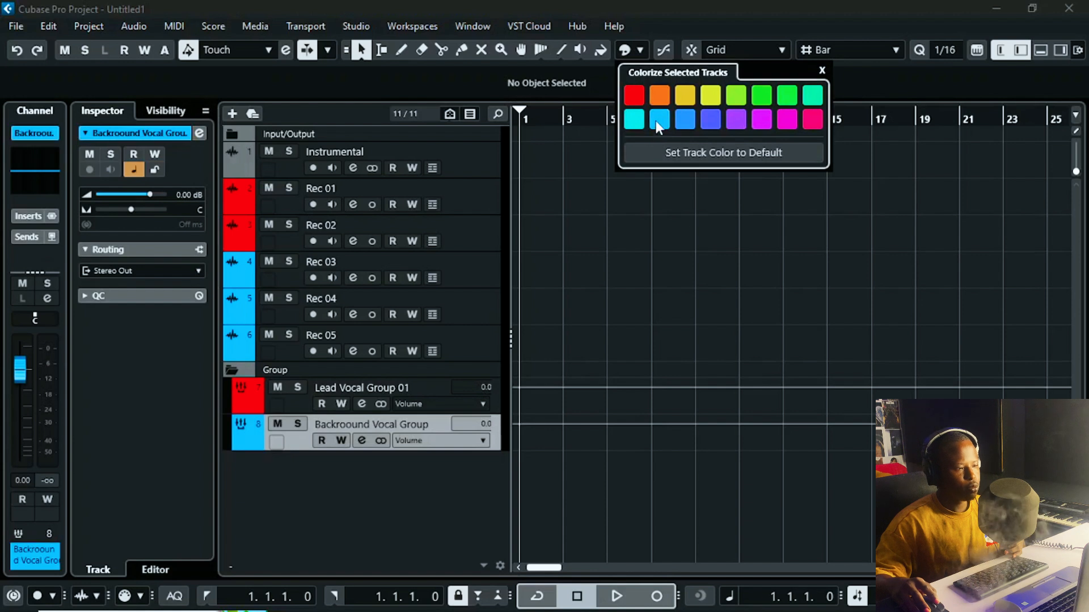
click(498, 198)
ctrl+click(481, 233)
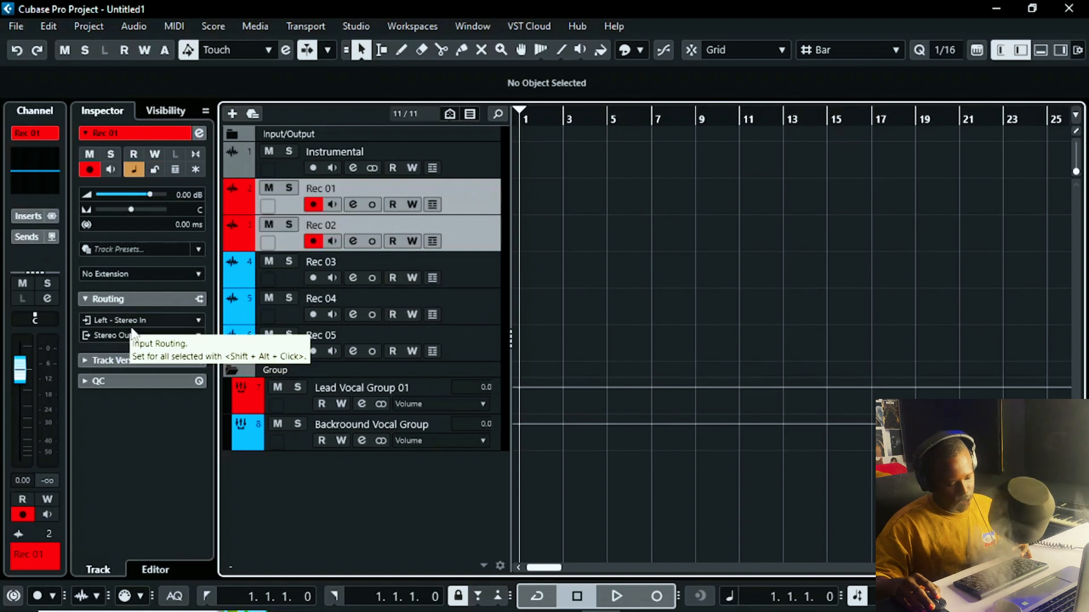
Step: Route the outputs of Rec 01 and Rec 02 to Lead Vocal Group 01
click(478, 195)
click(479, 237)
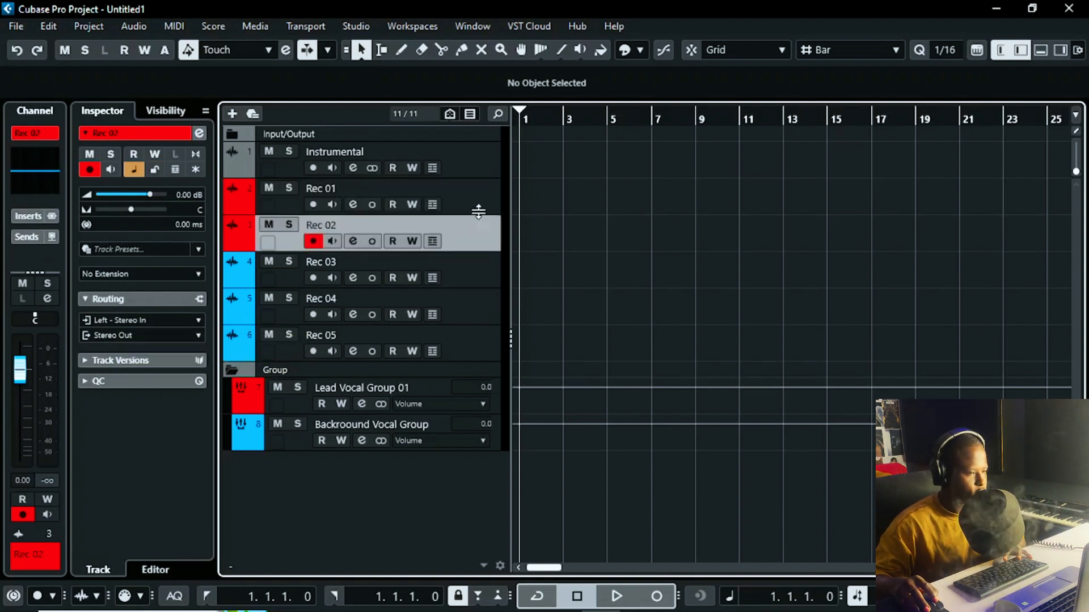
click(481, 205)
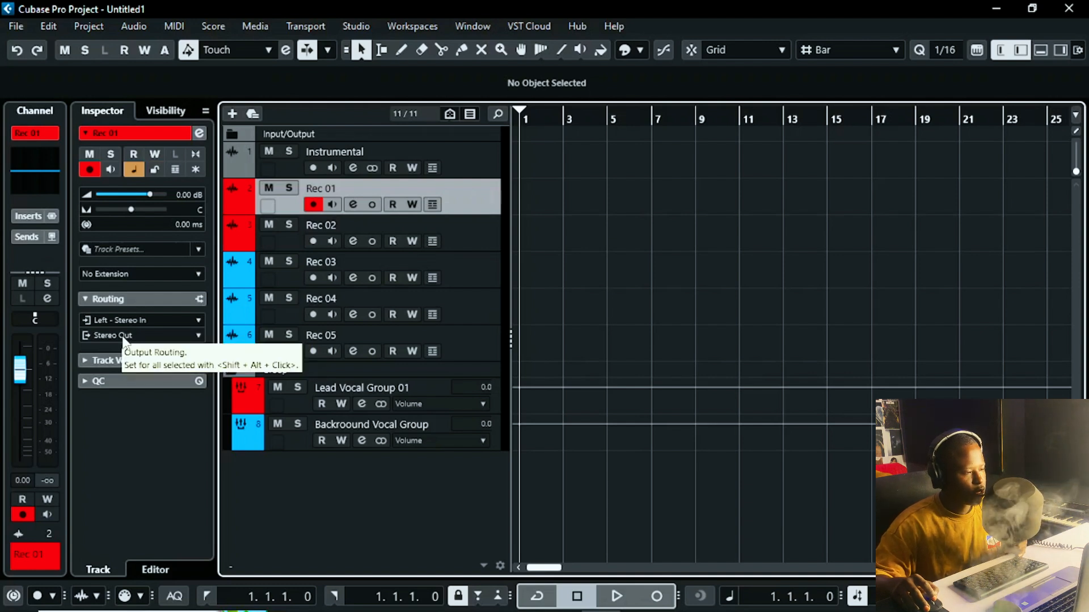
click(140, 339)
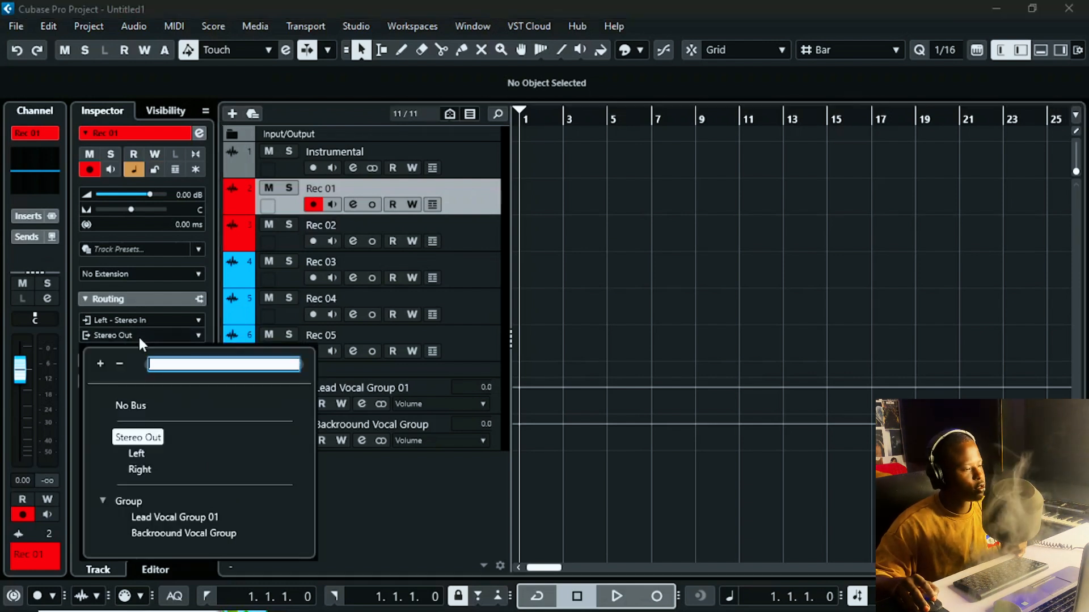
click(172, 521)
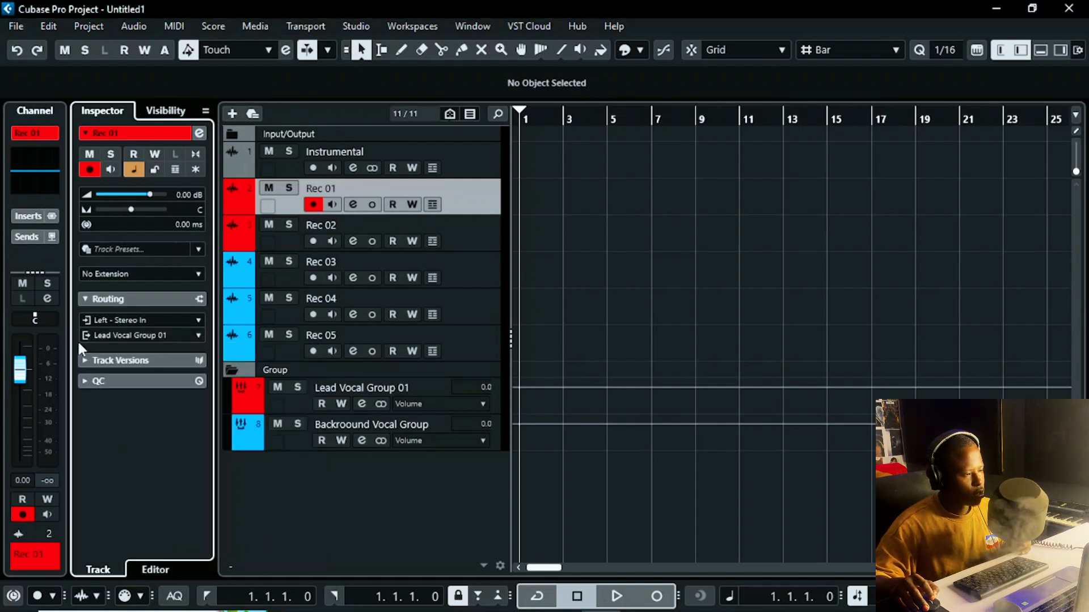
click(478, 232)
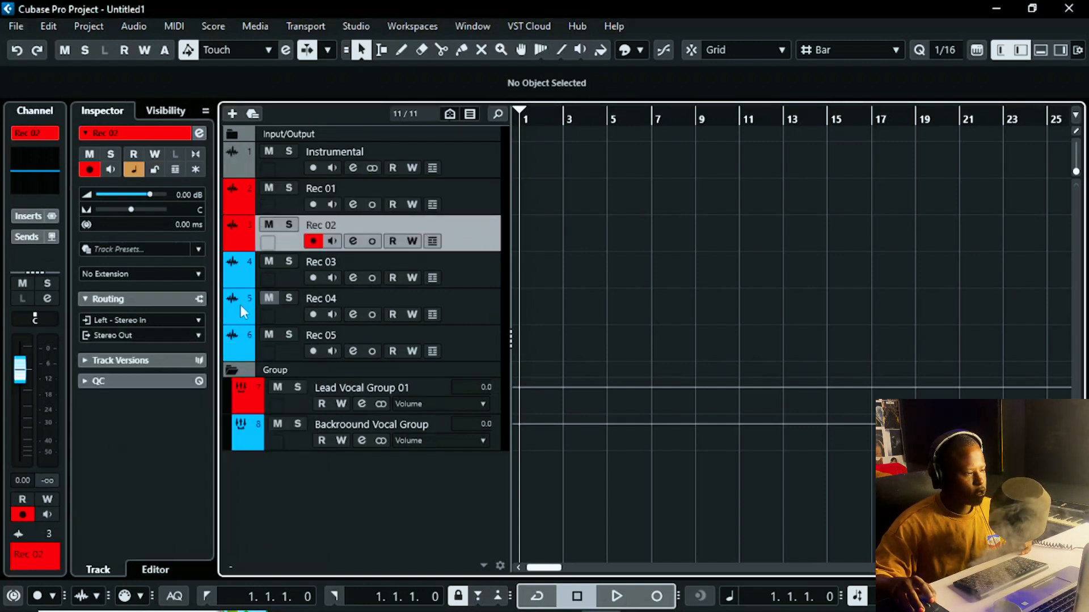
click(150, 335)
click(170, 517)
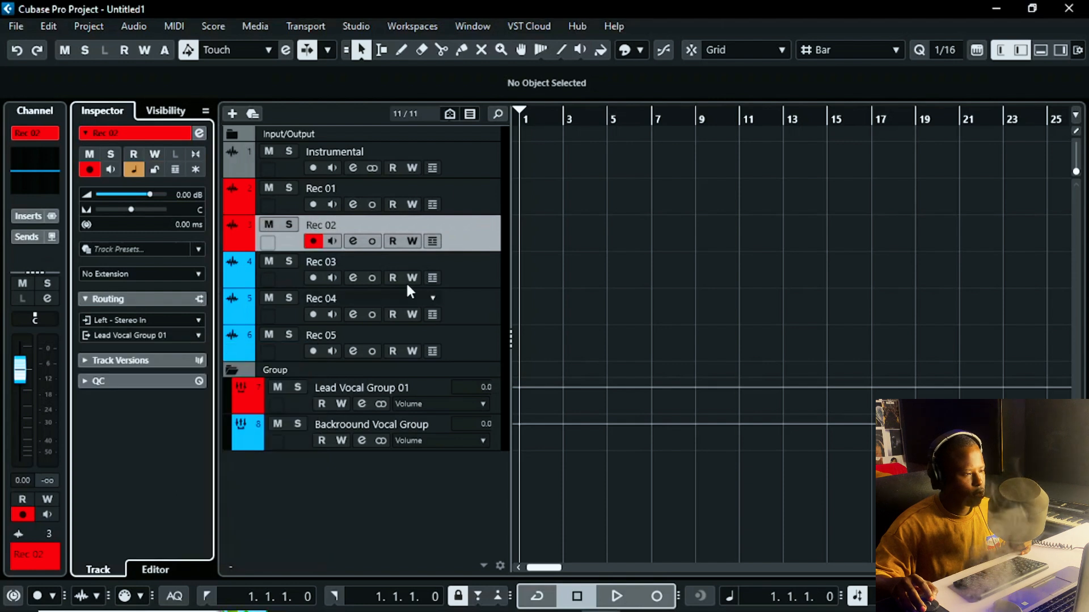
Step: Route the outputs of Rec 03, Rec 04 and Rec 05 to Backroound Vocal Group
click(468, 276)
click(148, 334)
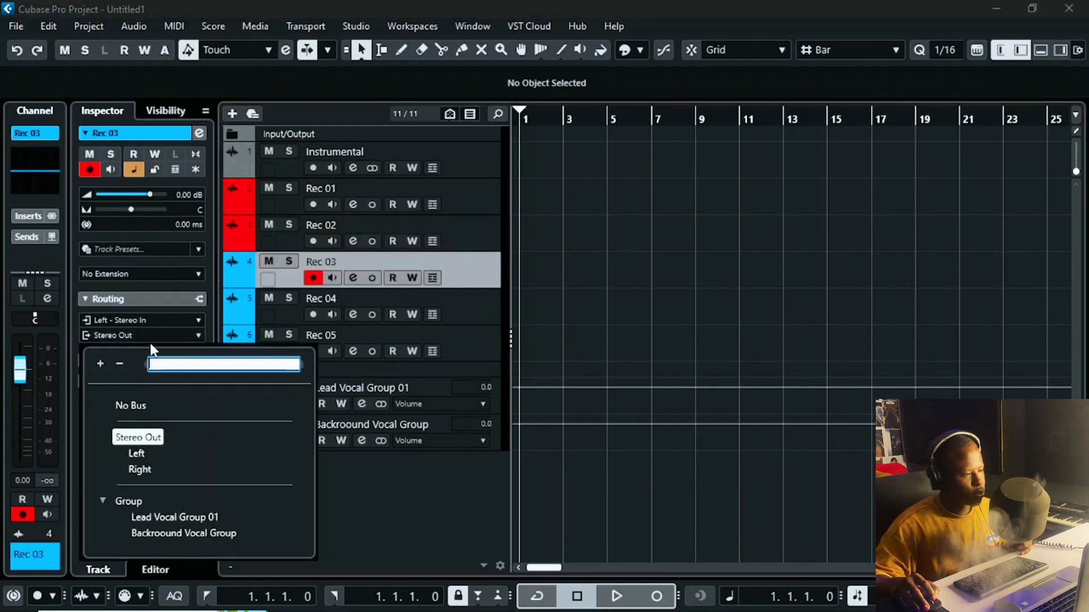
click(190, 533)
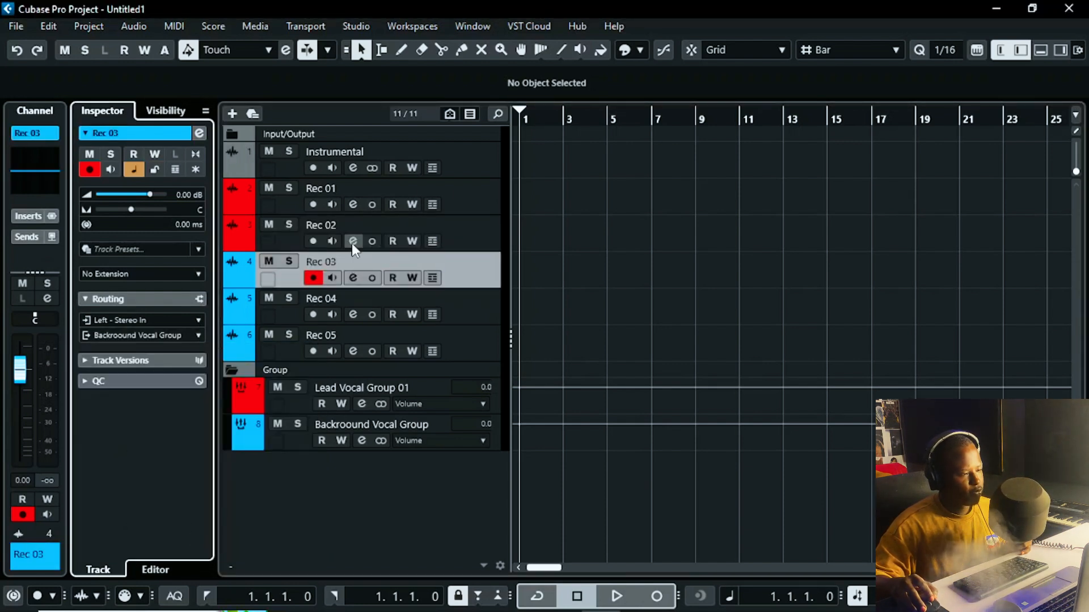
click(491, 308)
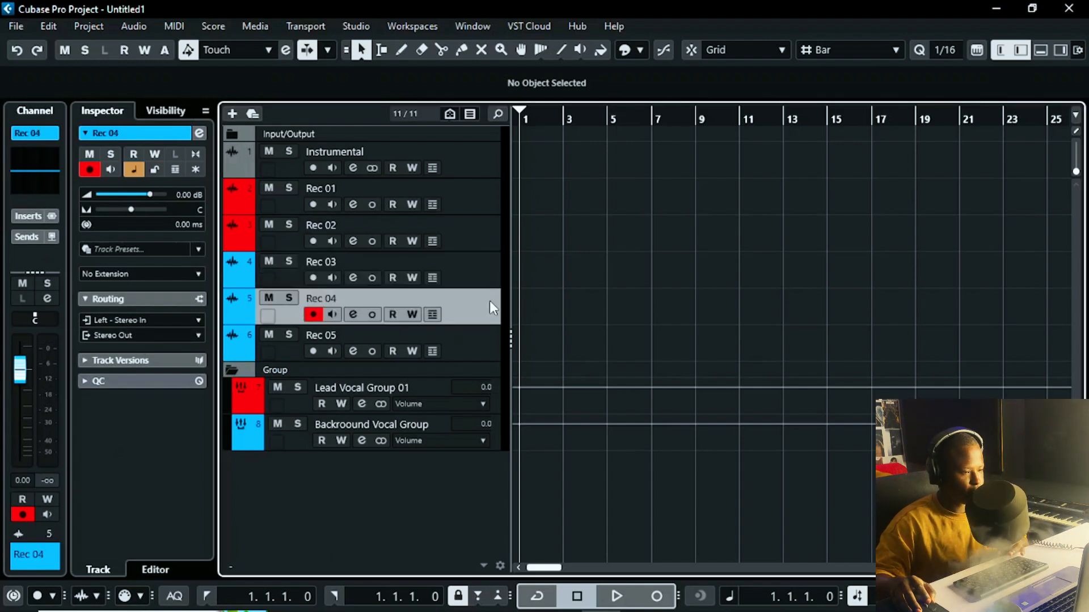
shift+click(478, 332)
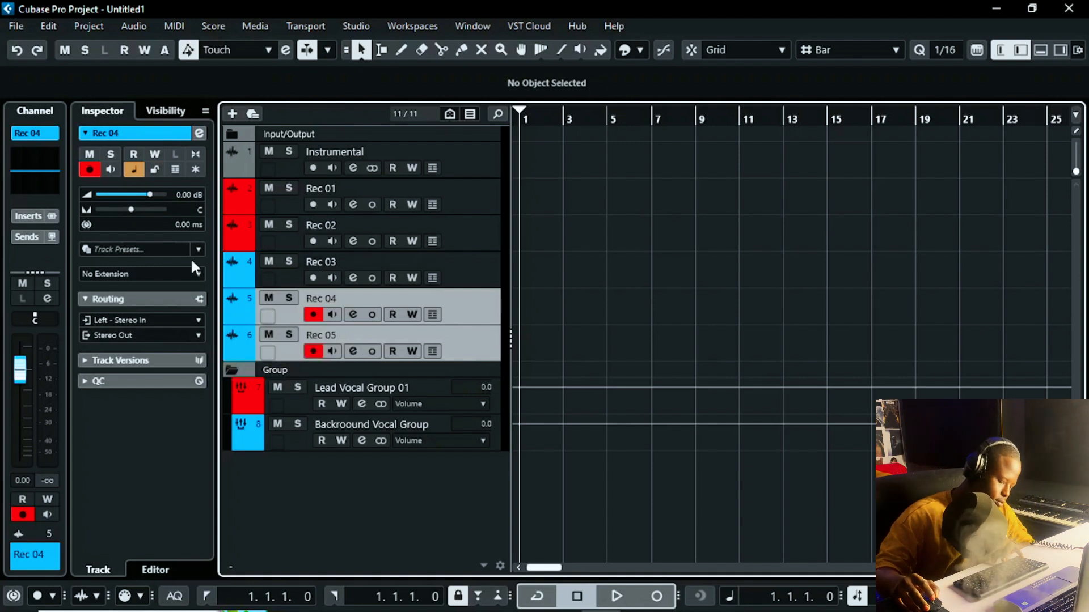
click(125, 336)
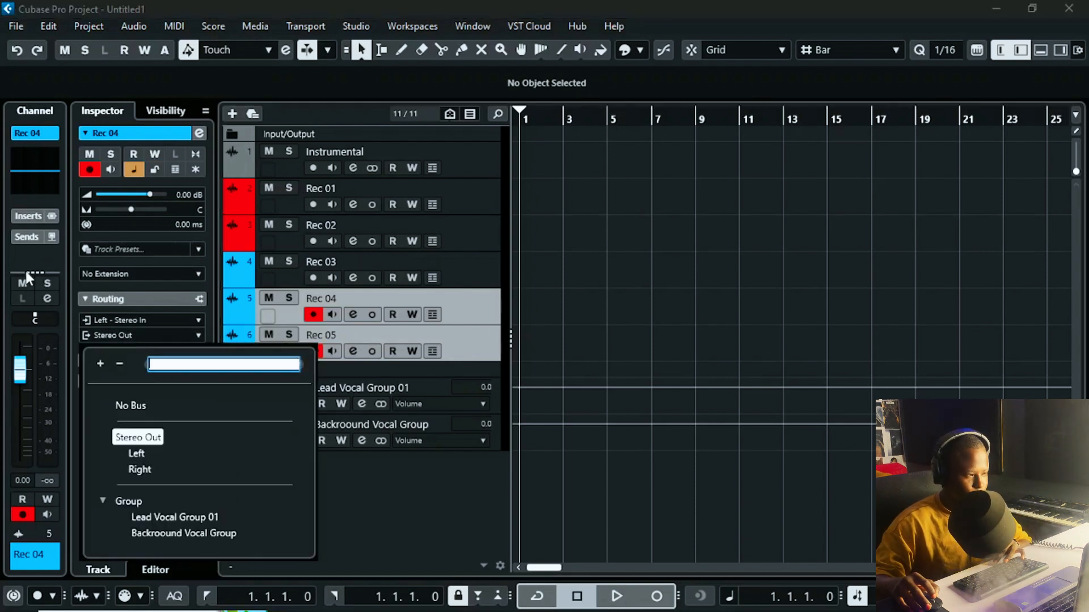
click(171, 330)
click(173, 330)
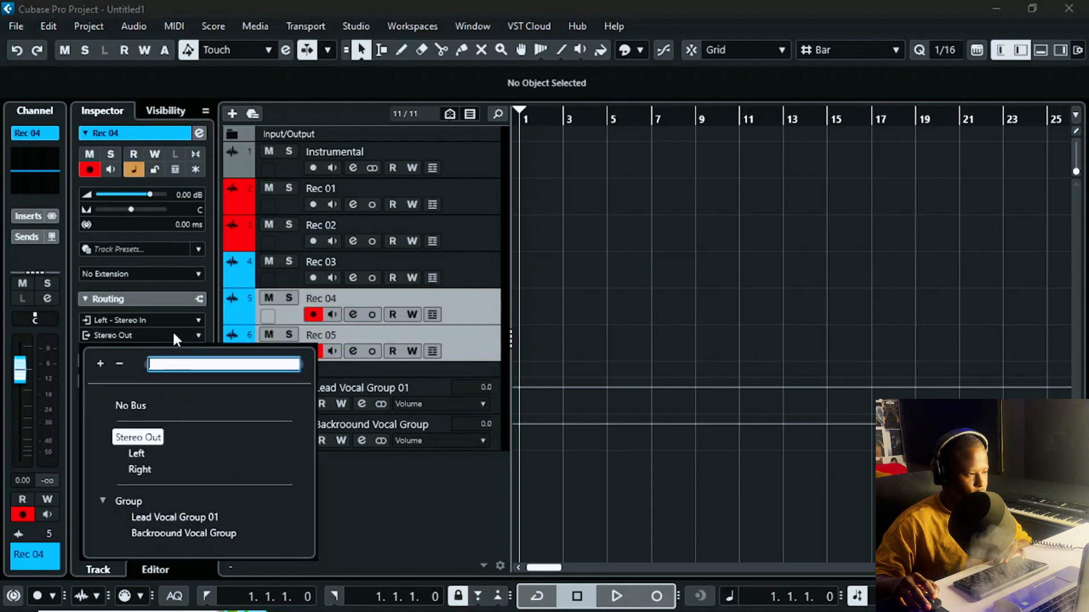
click(203, 530)
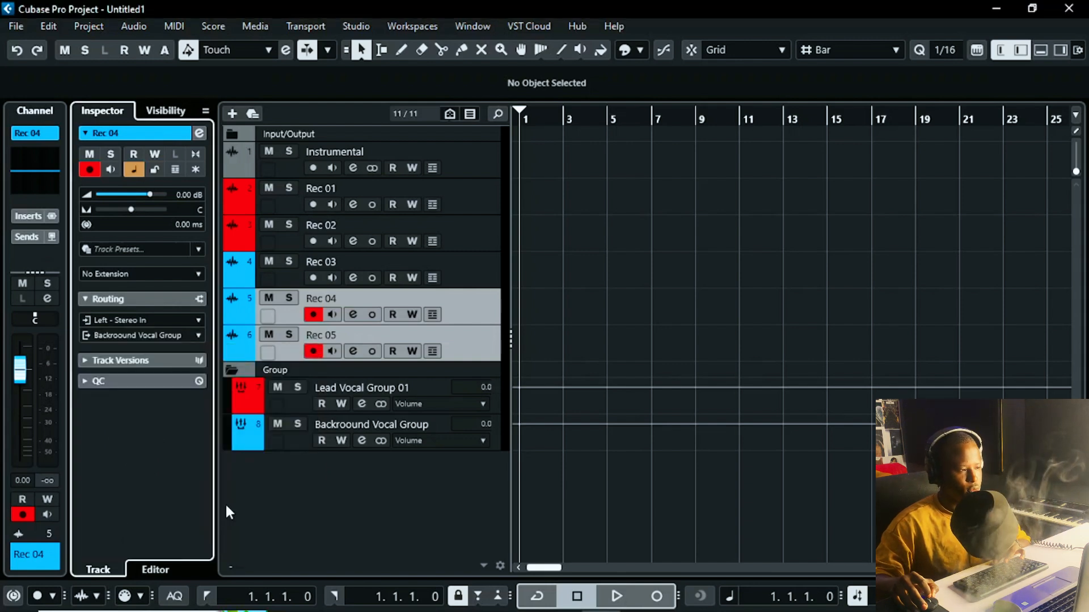
click(468, 319)
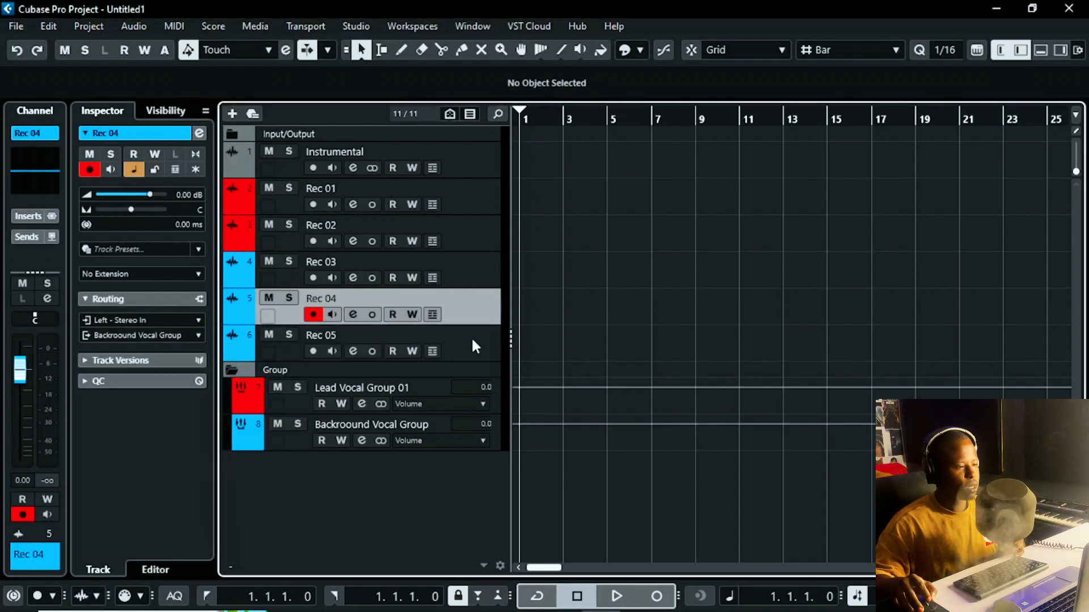
click(472, 337)
click(475, 315)
click(478, 338)
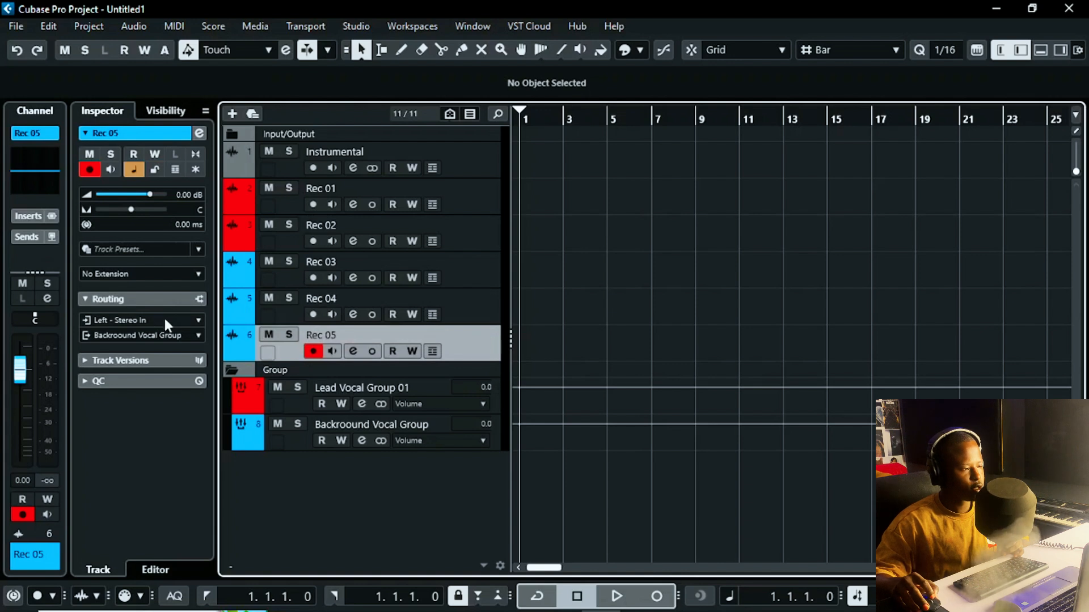
click(470, 315)
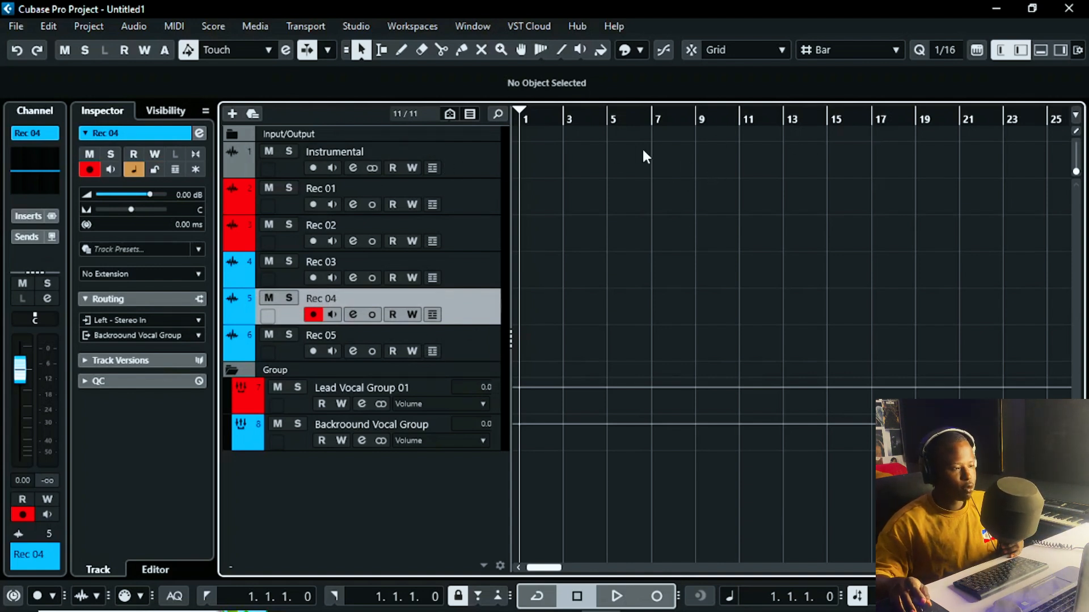
click(479, 194)
click(478, 232)
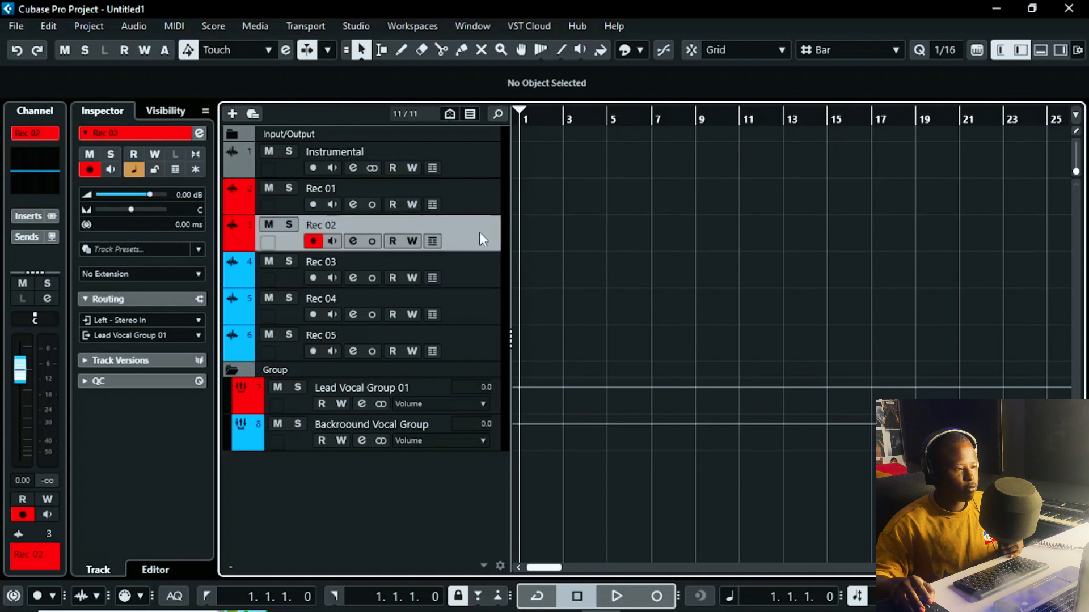
click(488, 211)
click(491, 221)
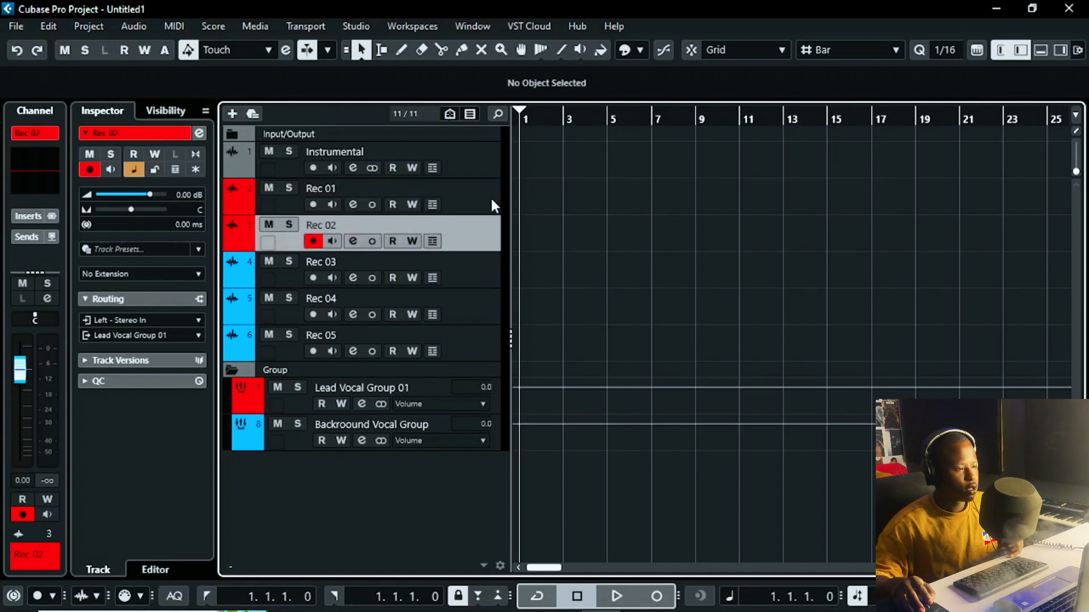
click(491, 200)
click(477, 268)
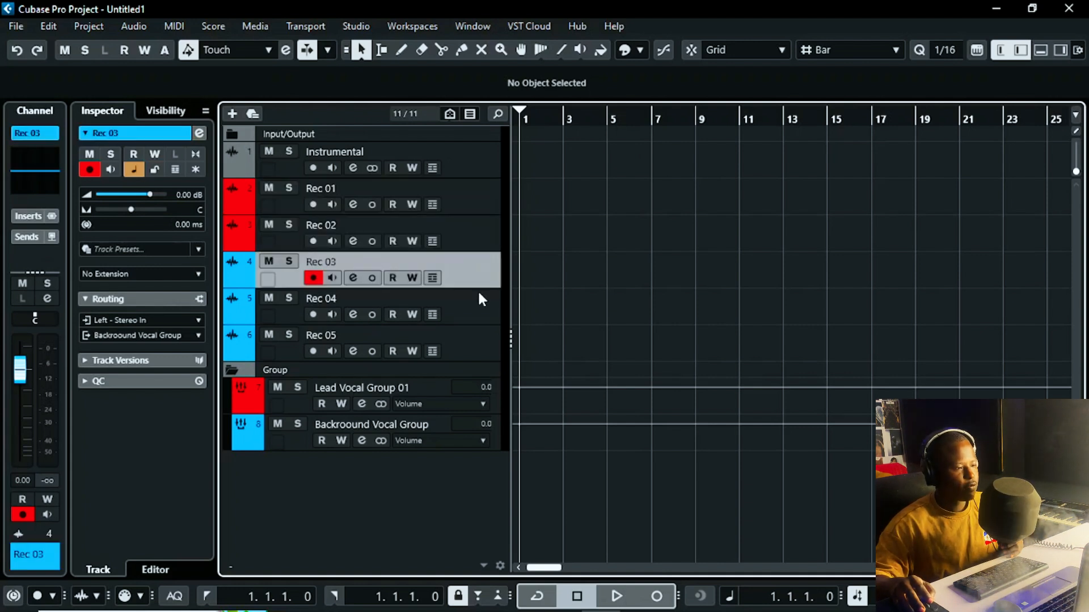
click(477, 291)
click(476, 336)
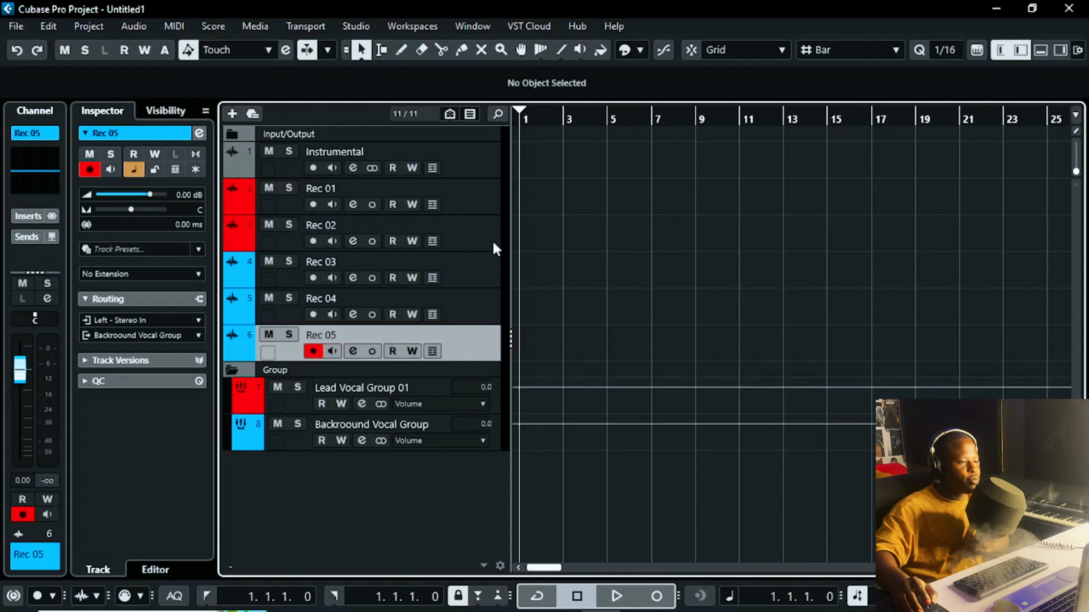
shift+click(486, 200)
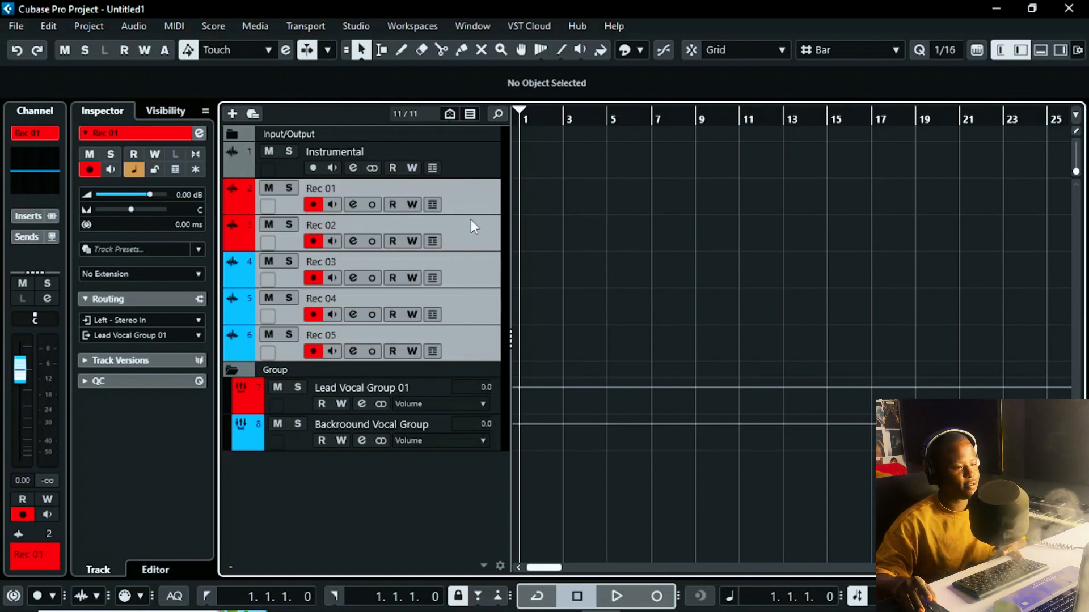
click(485, 193)
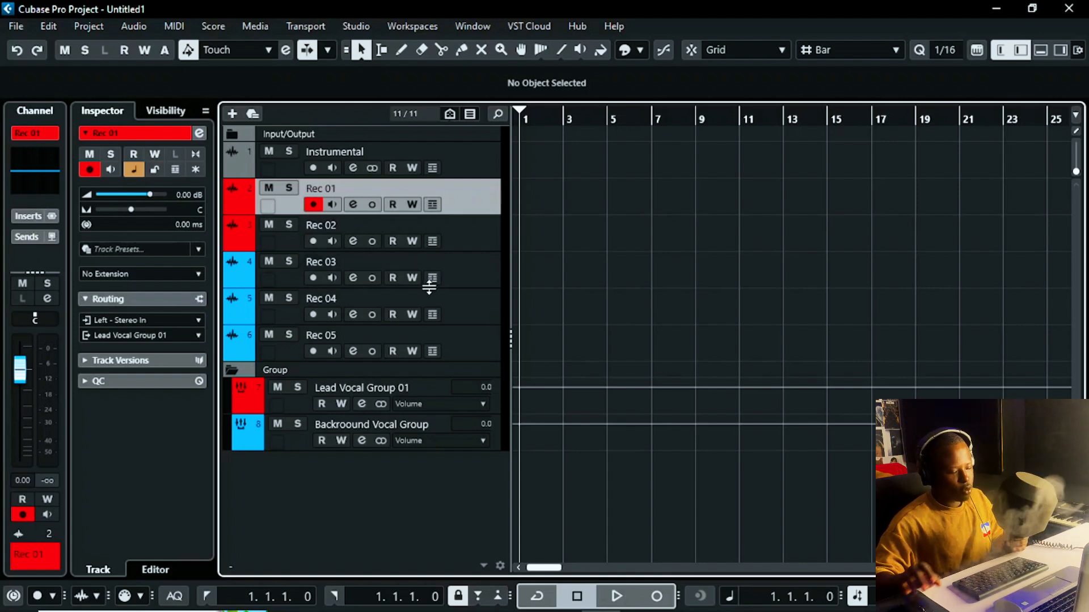
Step: In the MixConsole, search 'auto' and load Auto-Tune Artist into Rec 01's first insert slot
key(F3)
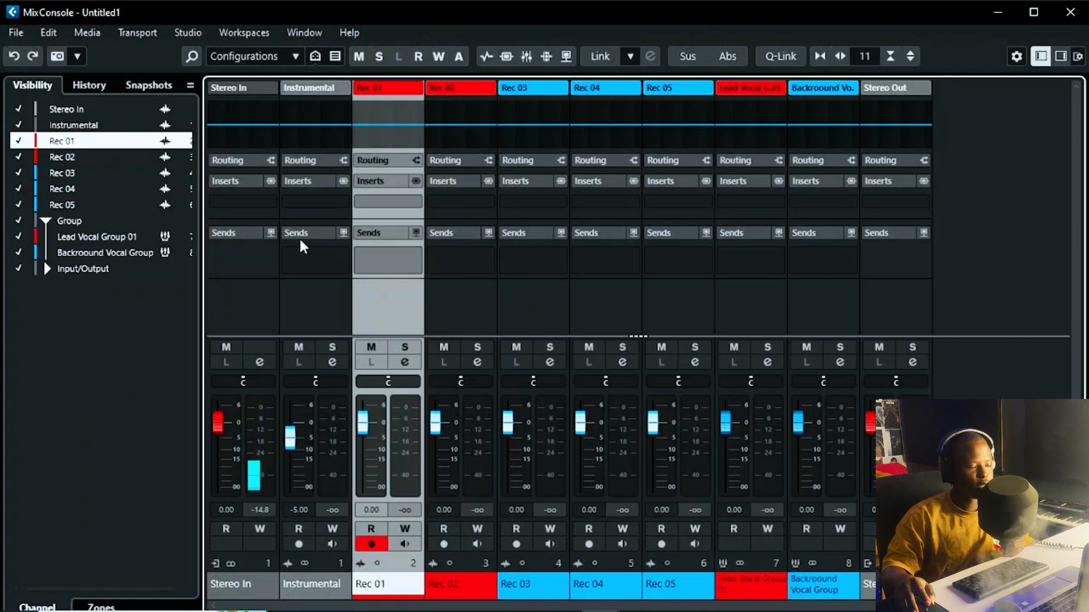
click(392, 199)
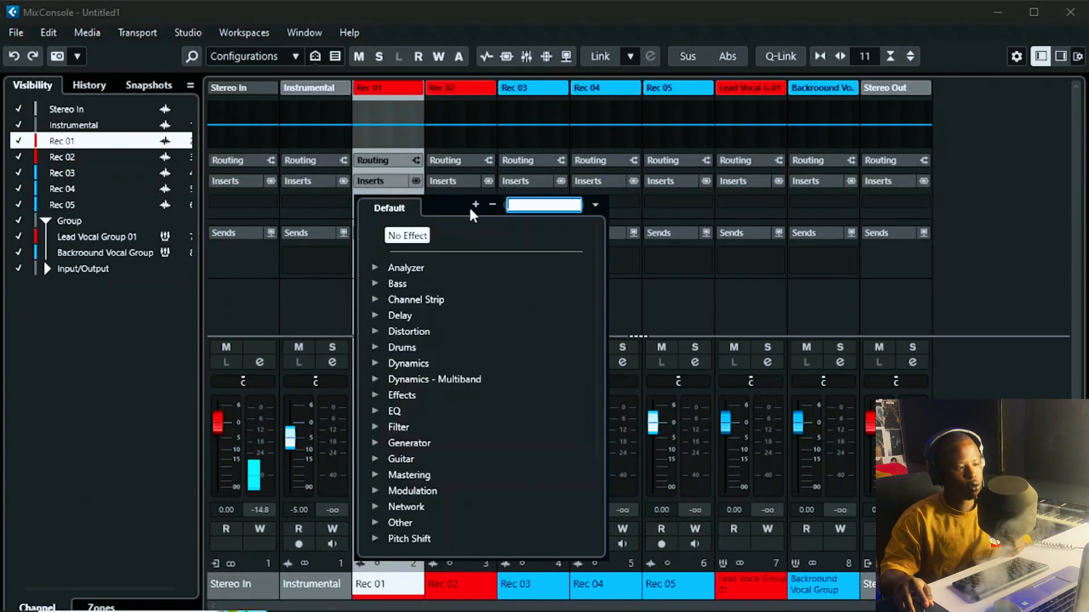
text(aut)
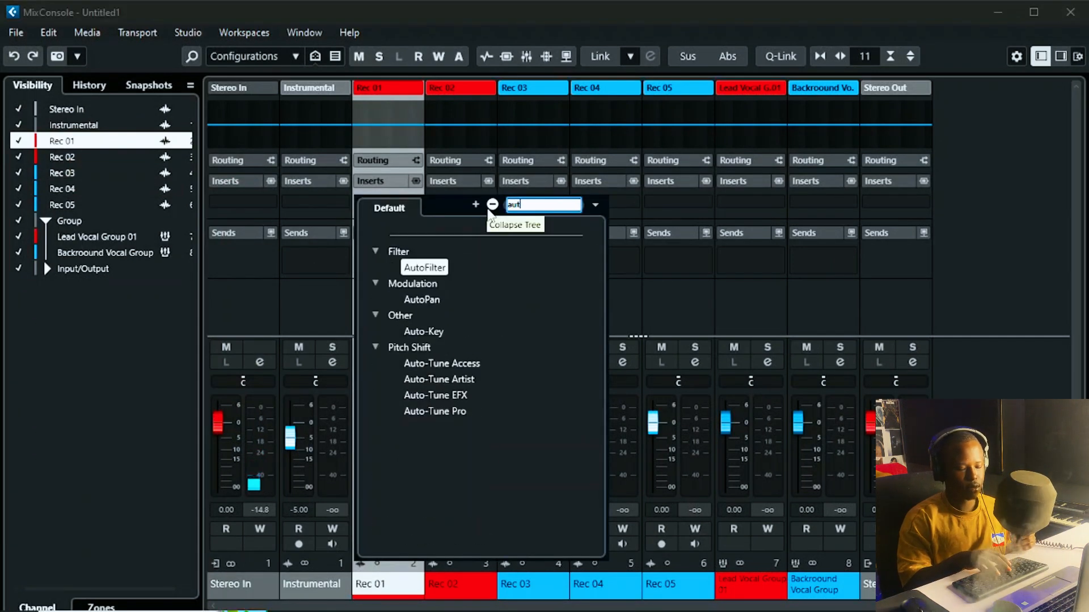
text(o)
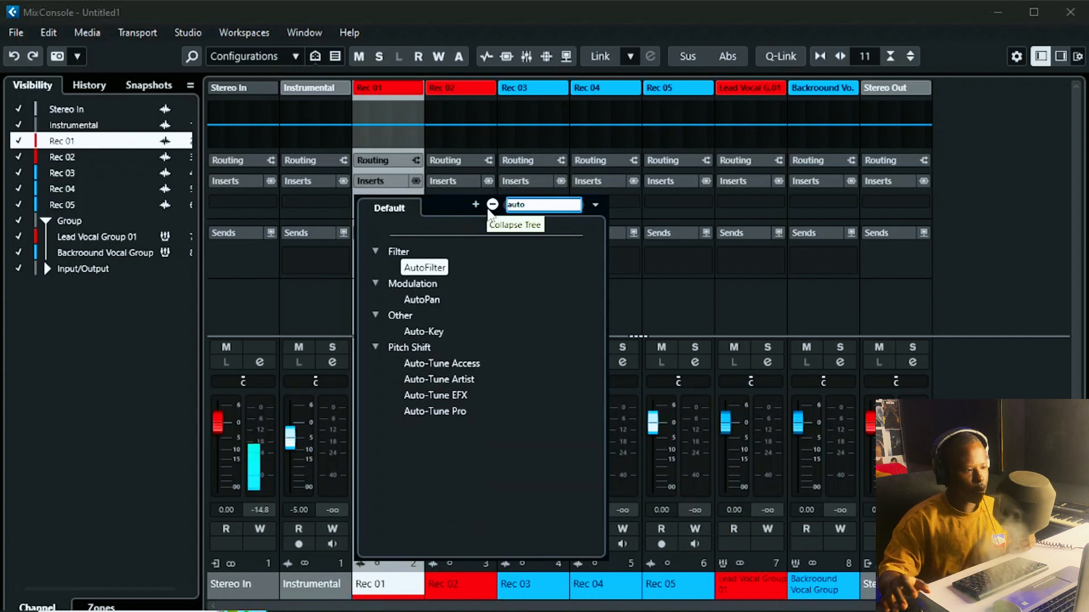
click(463, 383)
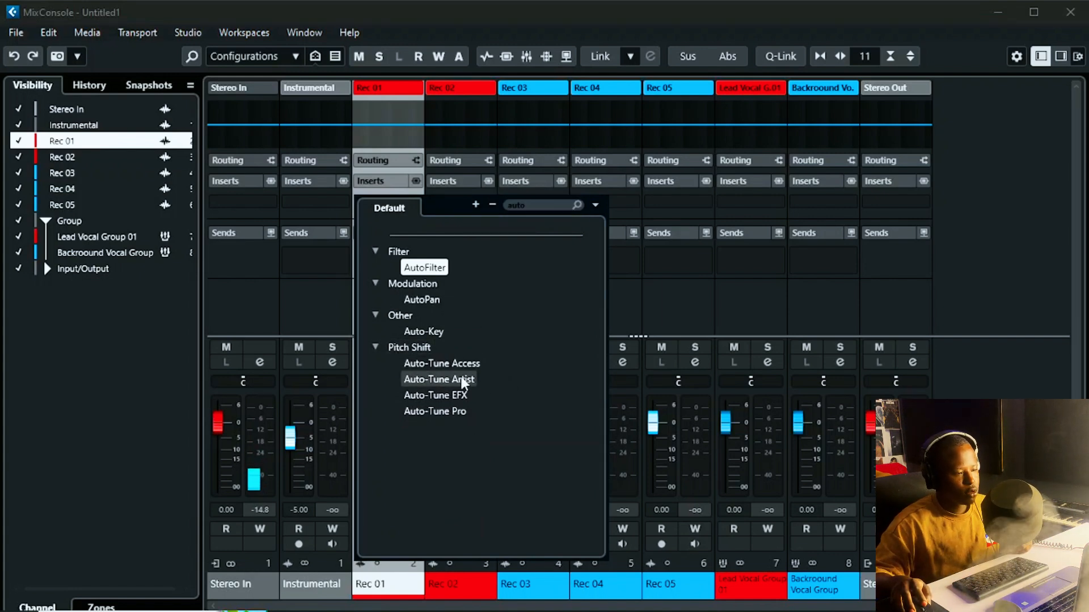
double_click(464, 383)
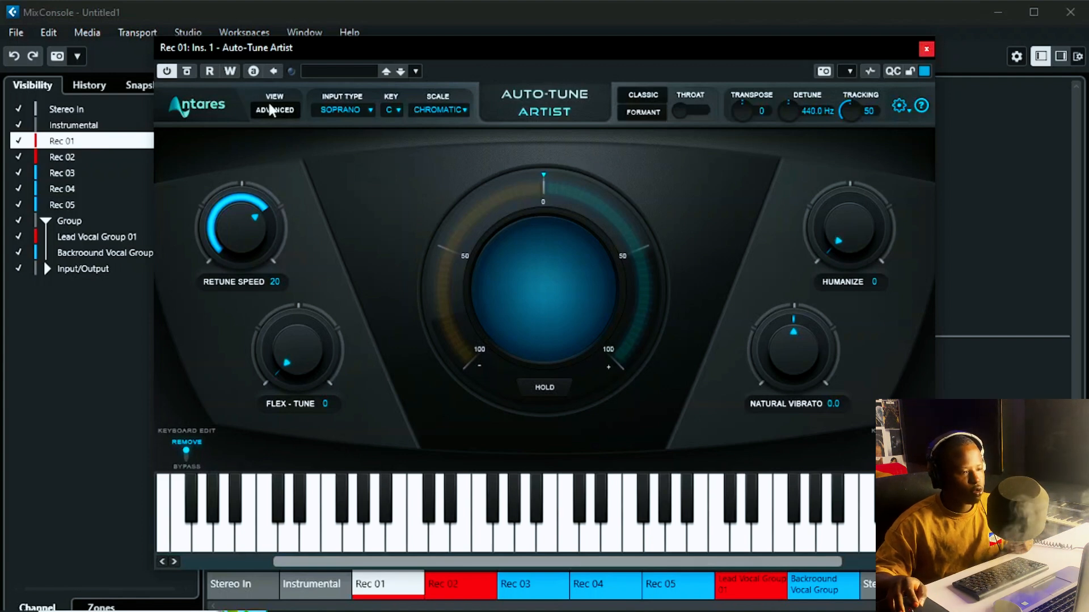
click(926, 49)
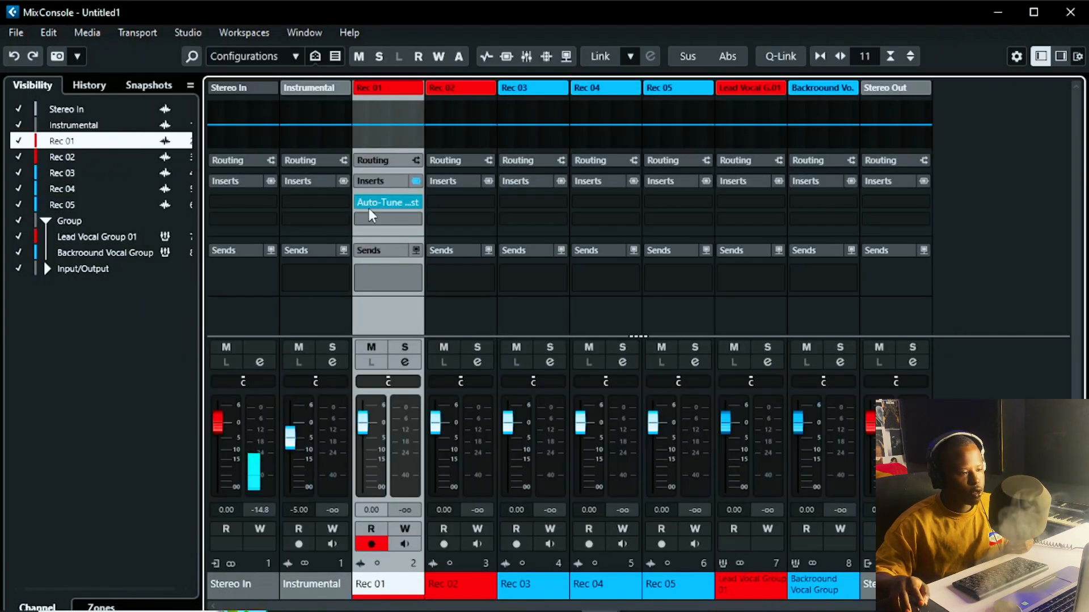
Step: Copy Rec 01's Auto-Tune Artist insert onto Rec 02–Rec 05, then select Lead Vocal Group 01
drag(377, 206, 668, 200)
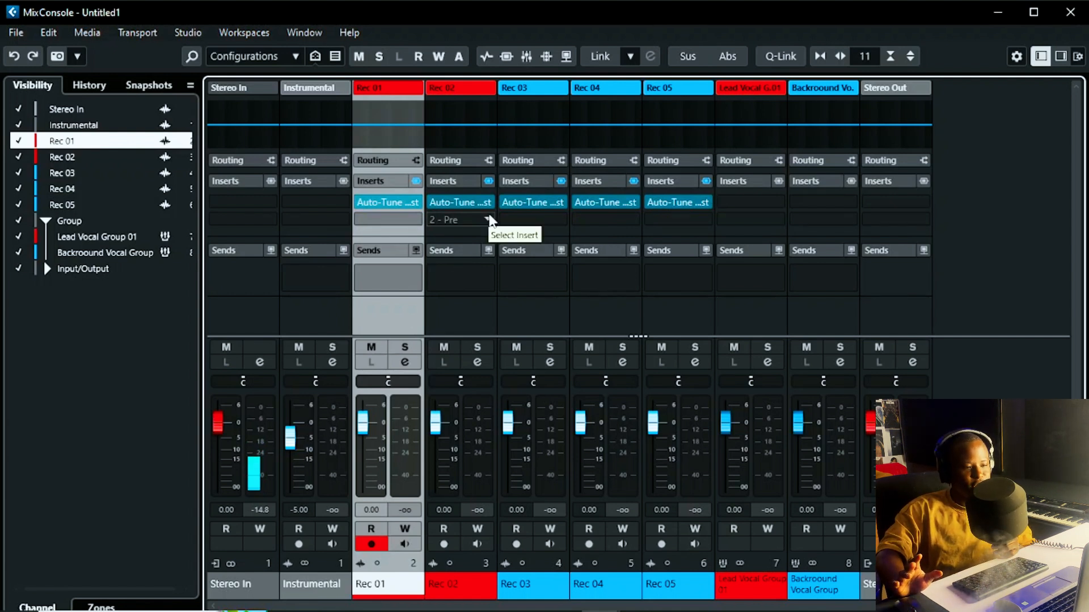
click(1066, 20)
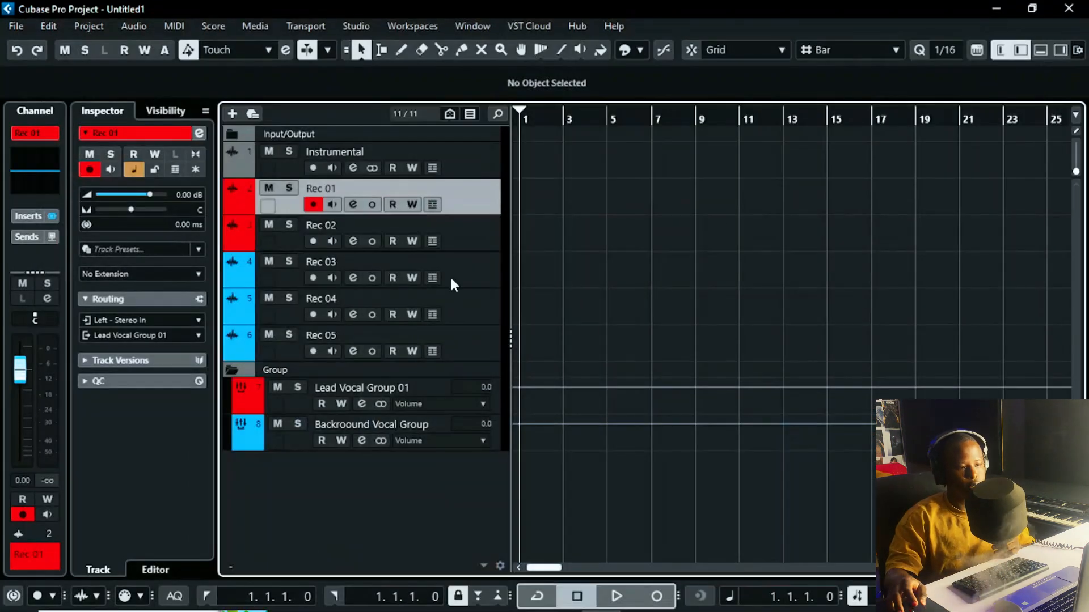
click(434, 387)
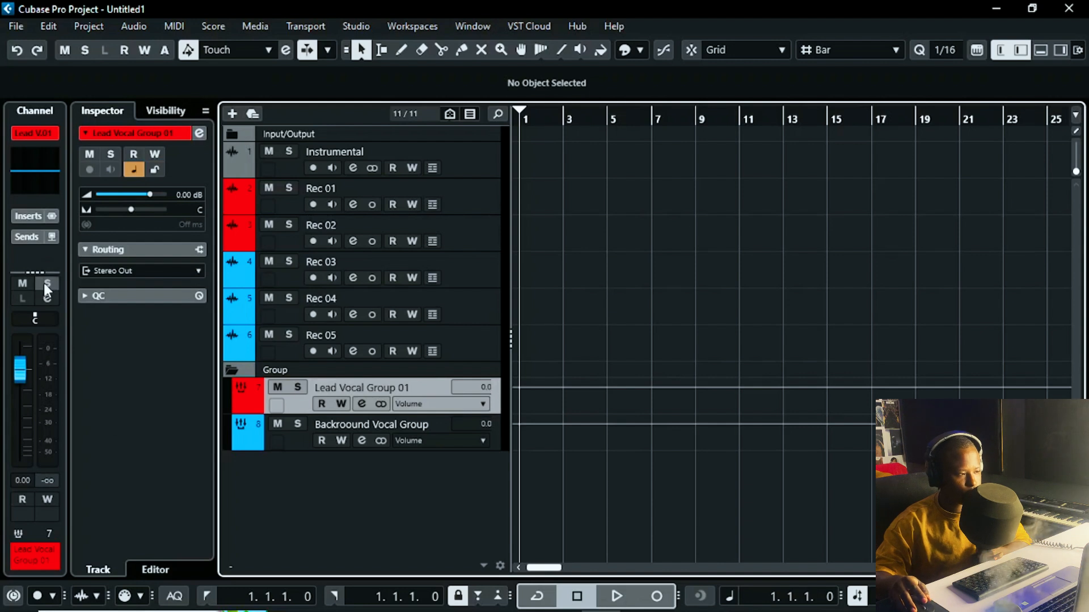
click(31, 221)
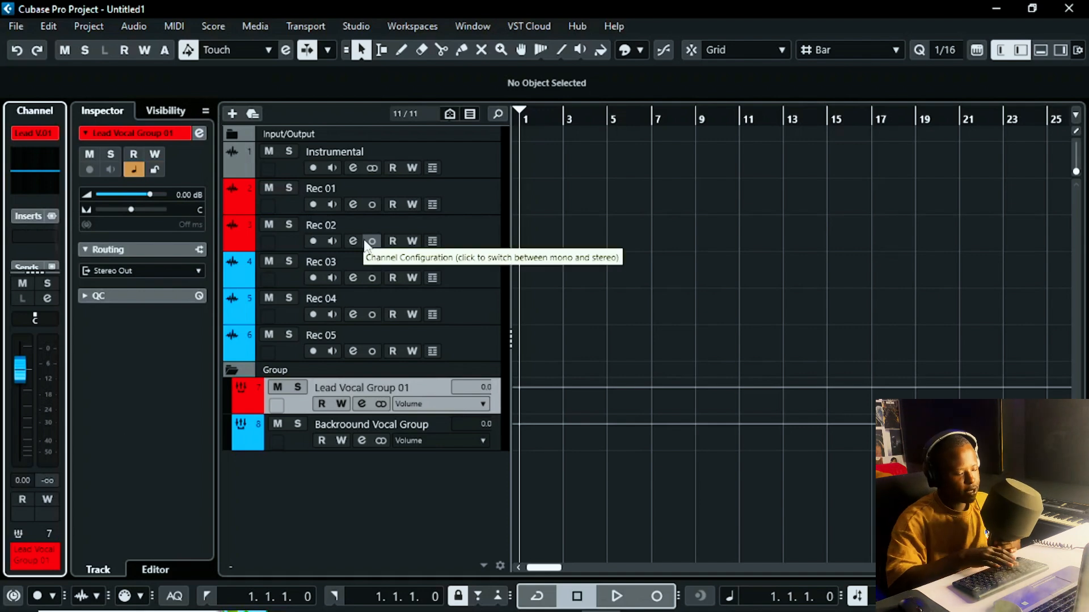
key(F3)
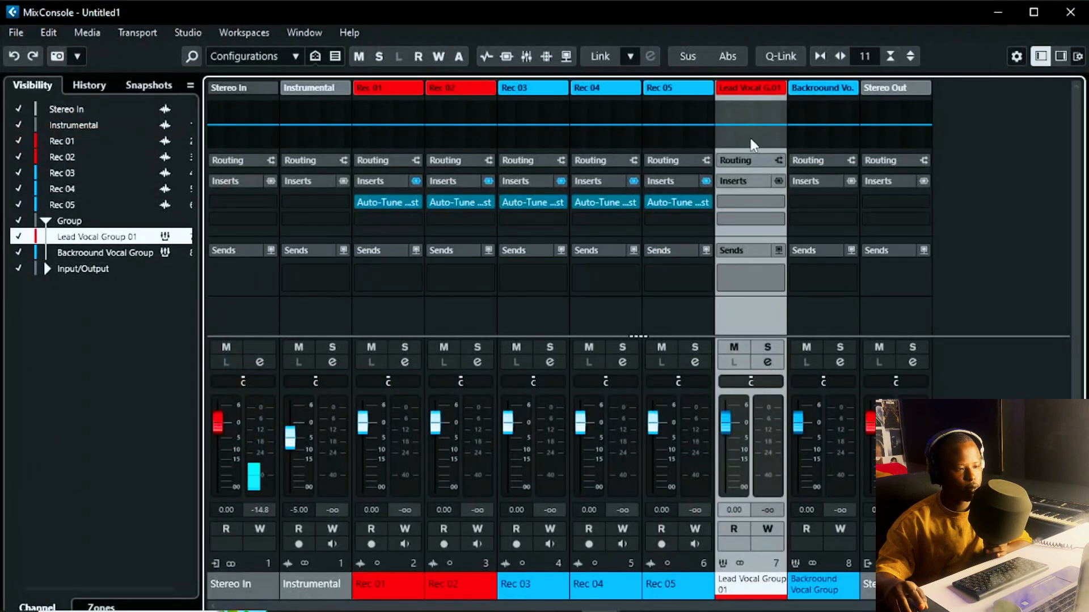
Step: Search 'pro' in Lead Vocal Group 01's first insert slot, load FabFilter Pro-G, and open it
click(753, 202)
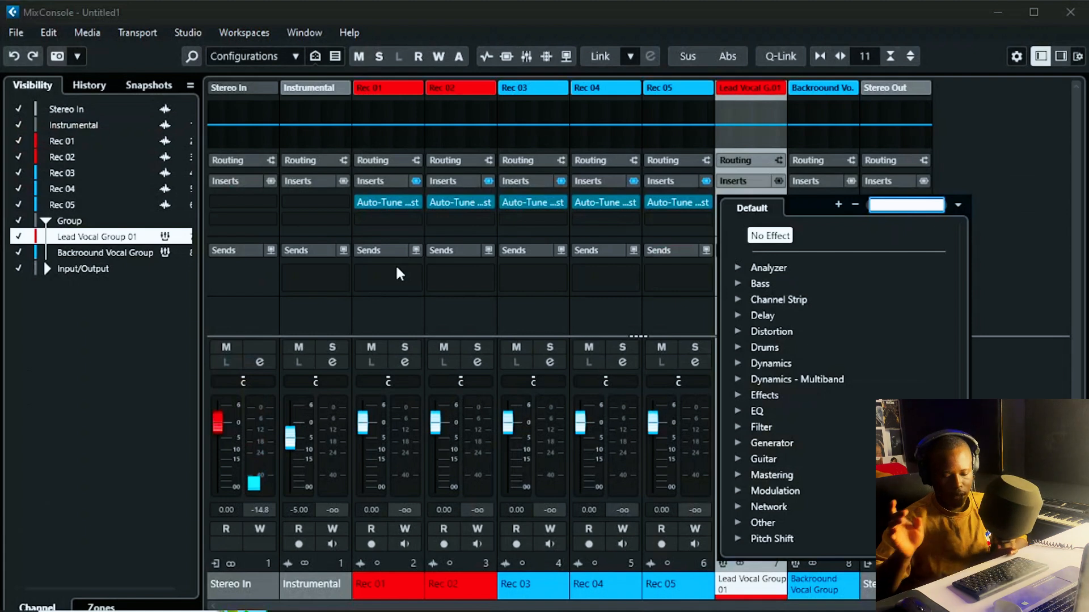
text(pro)
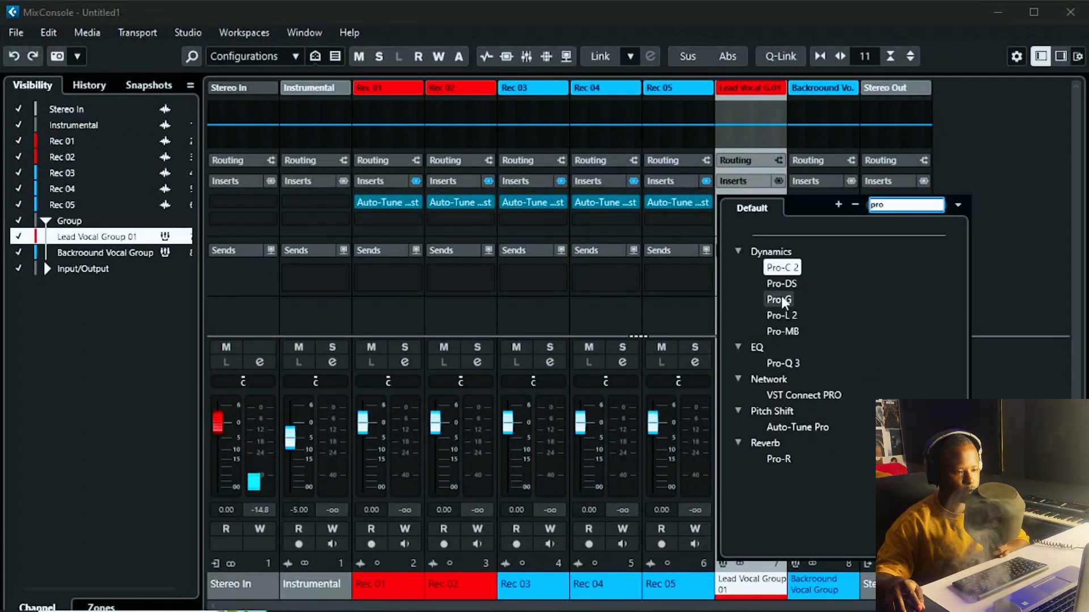
click(780, 297)
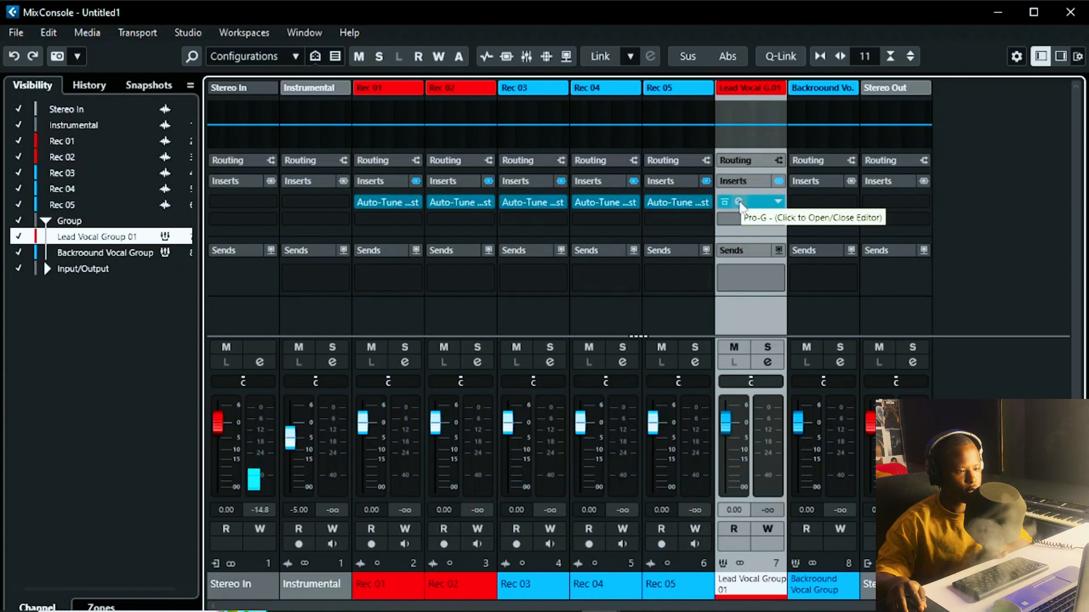
click(740, 205)
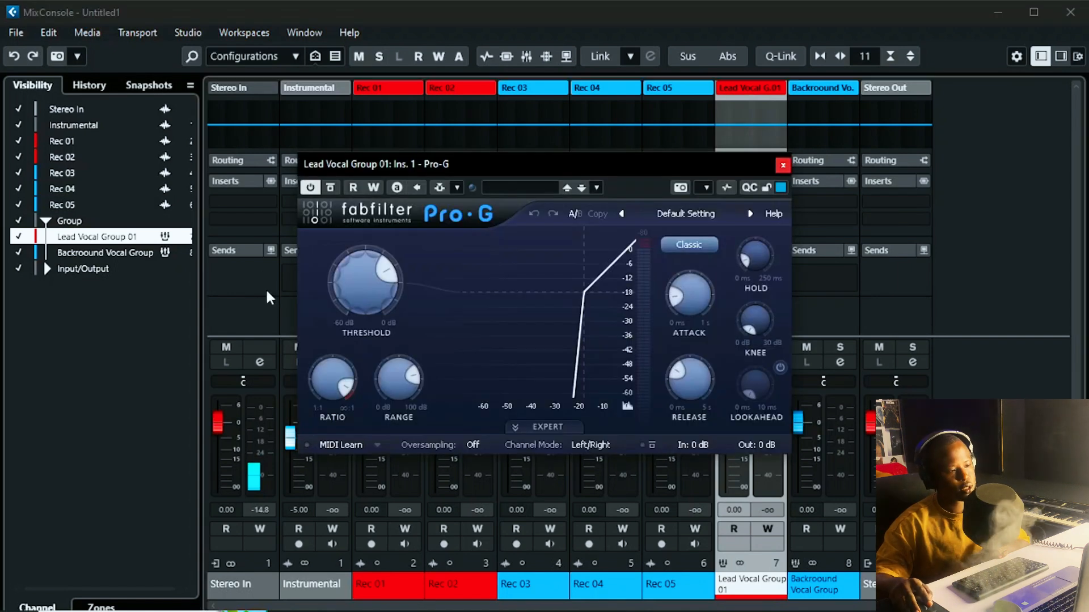
Step: Set Pro-G's threshold to -40 dB and close its editor
drag(358, 270, 355, 300)
double_click(355, 301)
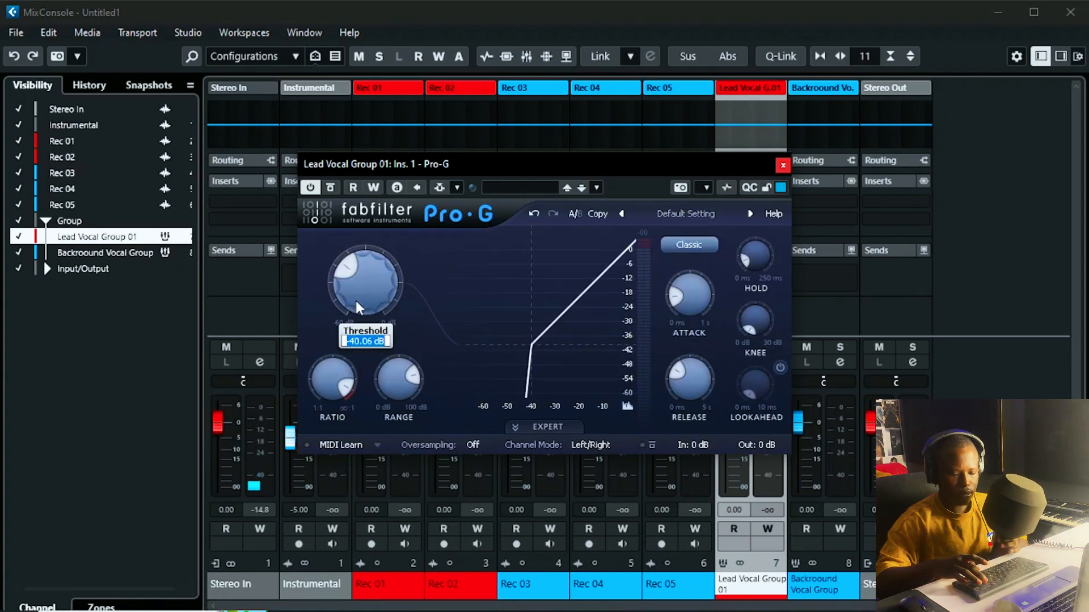
text(-40)
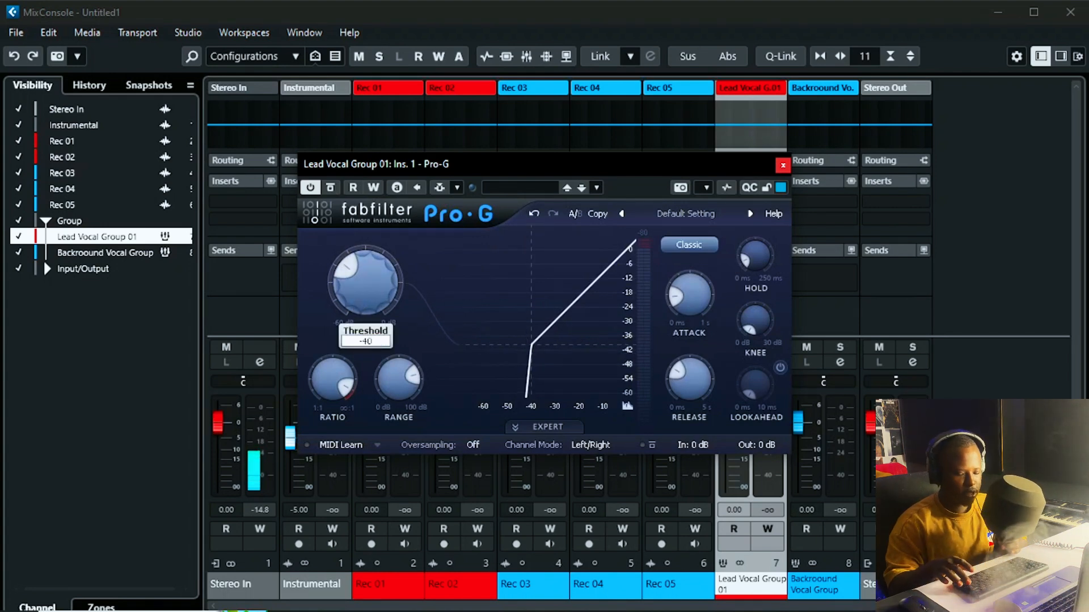
key(Return)
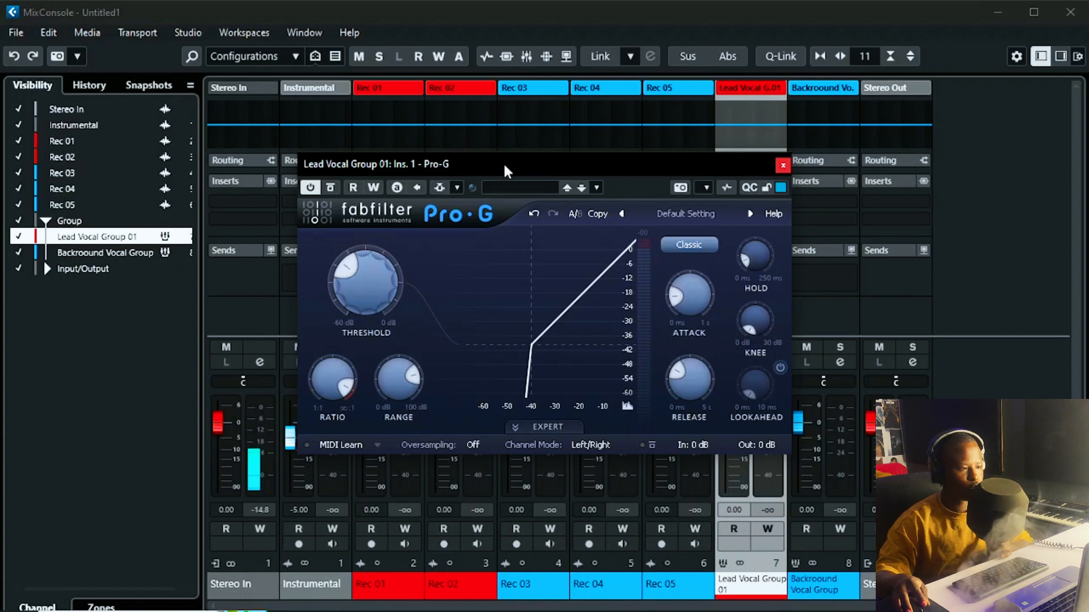
drag(504, 170, 420, 160)
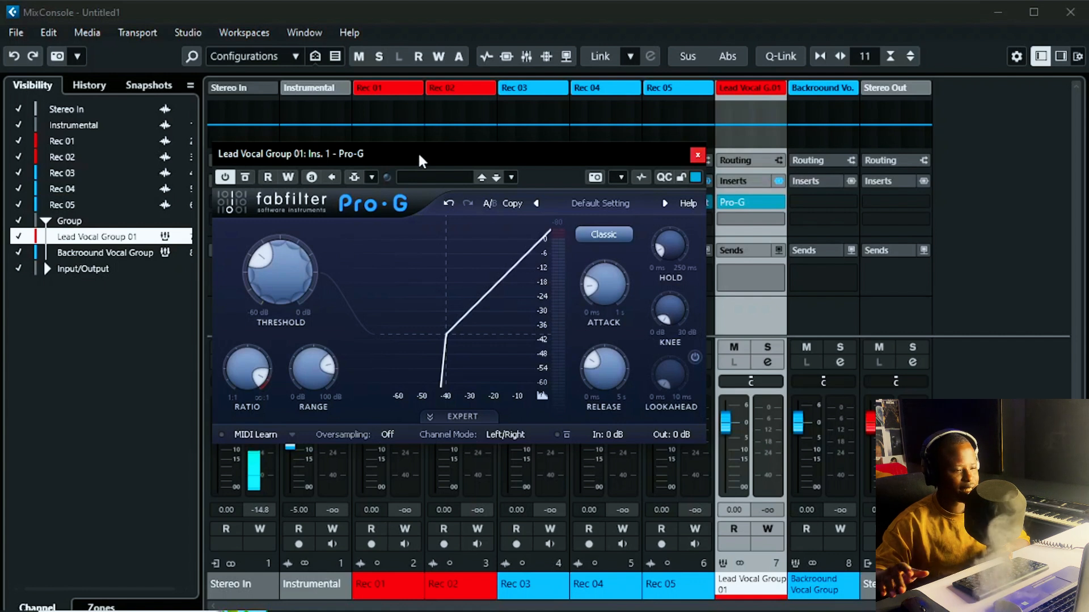
click(698, 156)
click(751, 215)
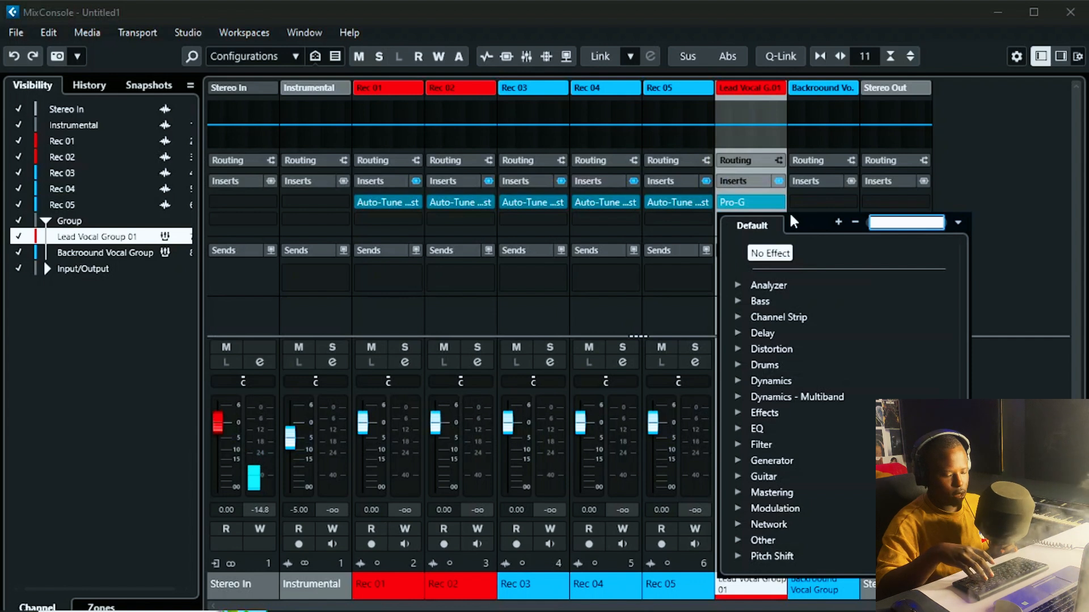
Step: Insert FabFilter Pro-Q 3 after Pro-G on Lead Vocal Group 01 and open its editor
text(pro)
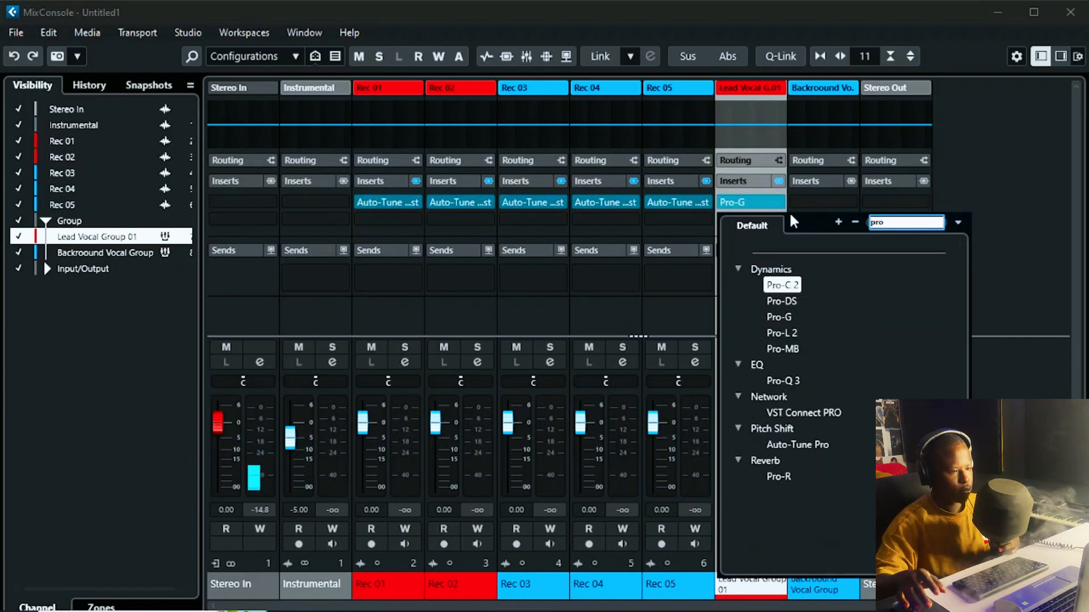
click(792, 384)
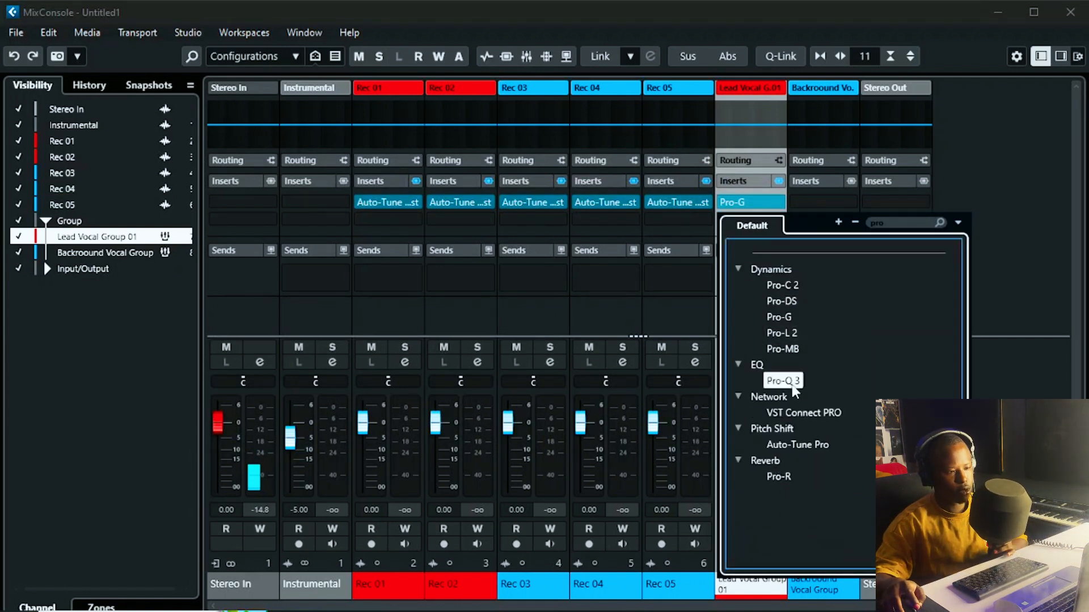
click(792, 386)
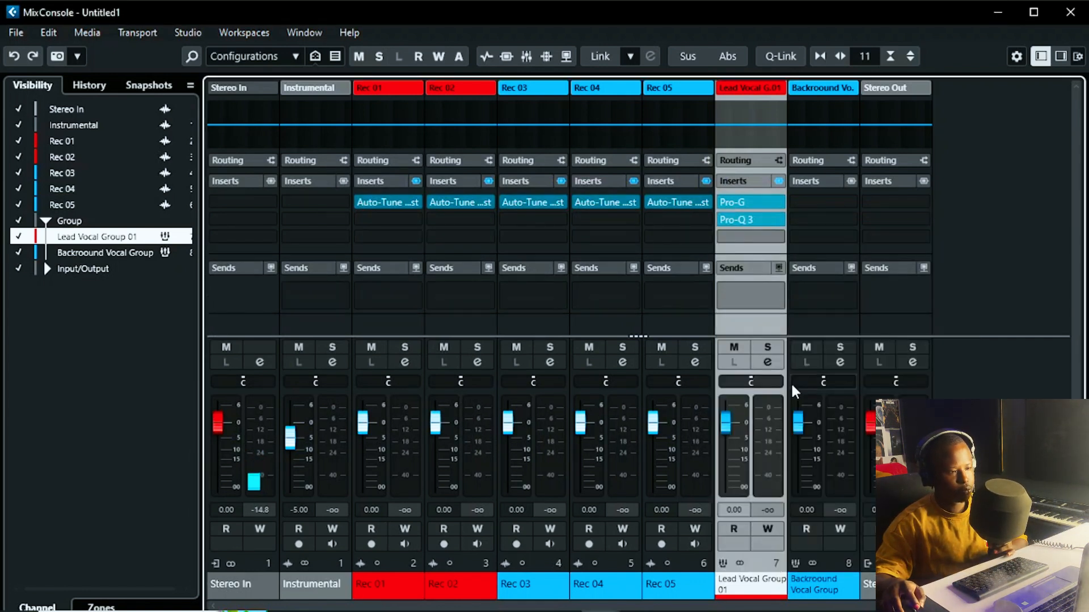
click(740, 219)
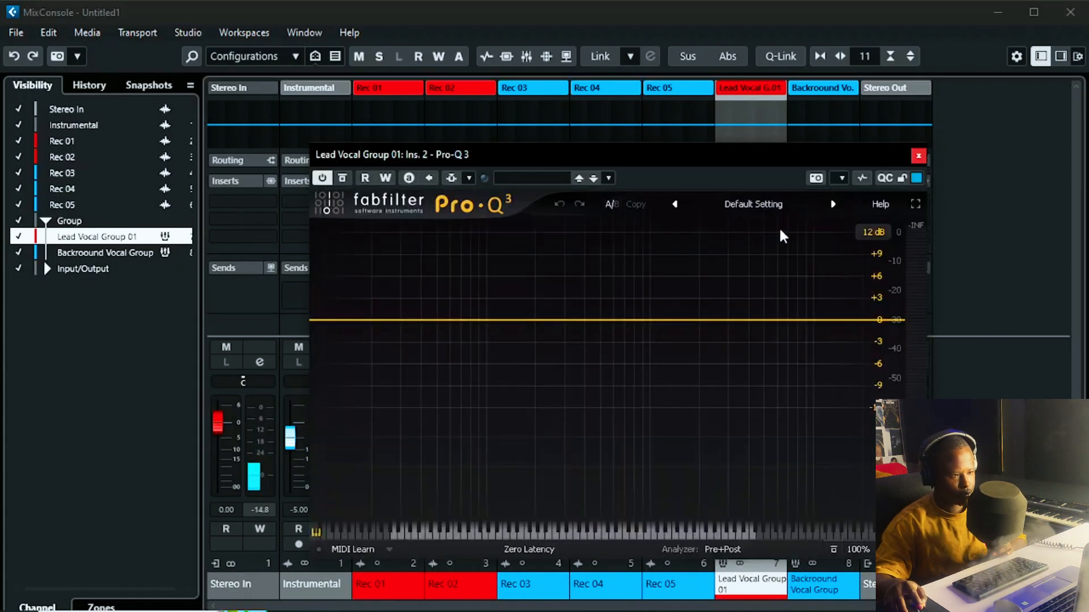
Step: Load Pro-Q 3's Vocal preset and set the low-cut band frequency to 100 Hz
click(773, 202)
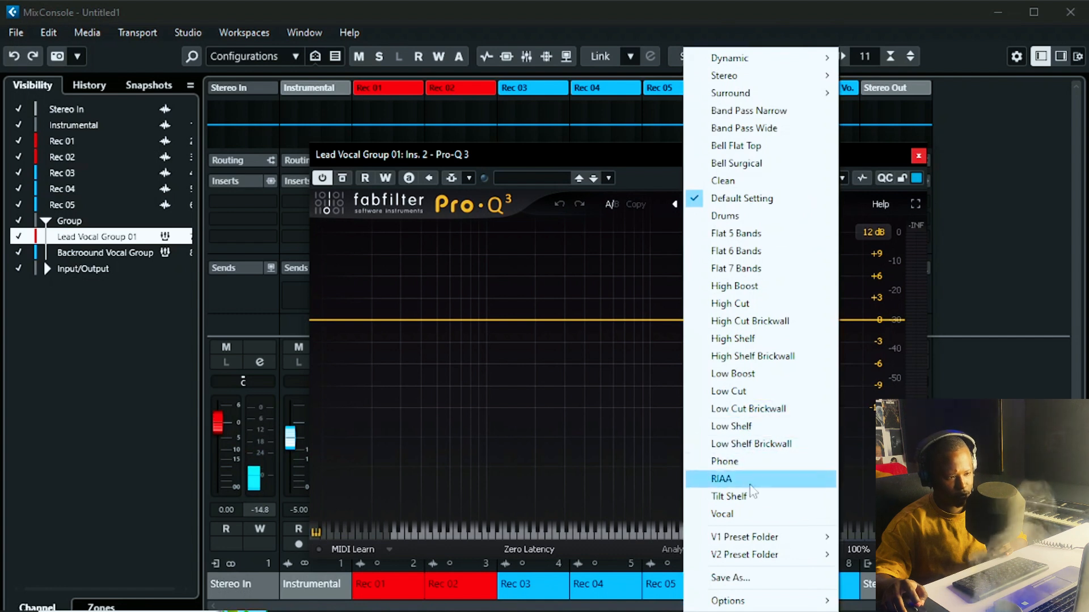
click(752, 515)
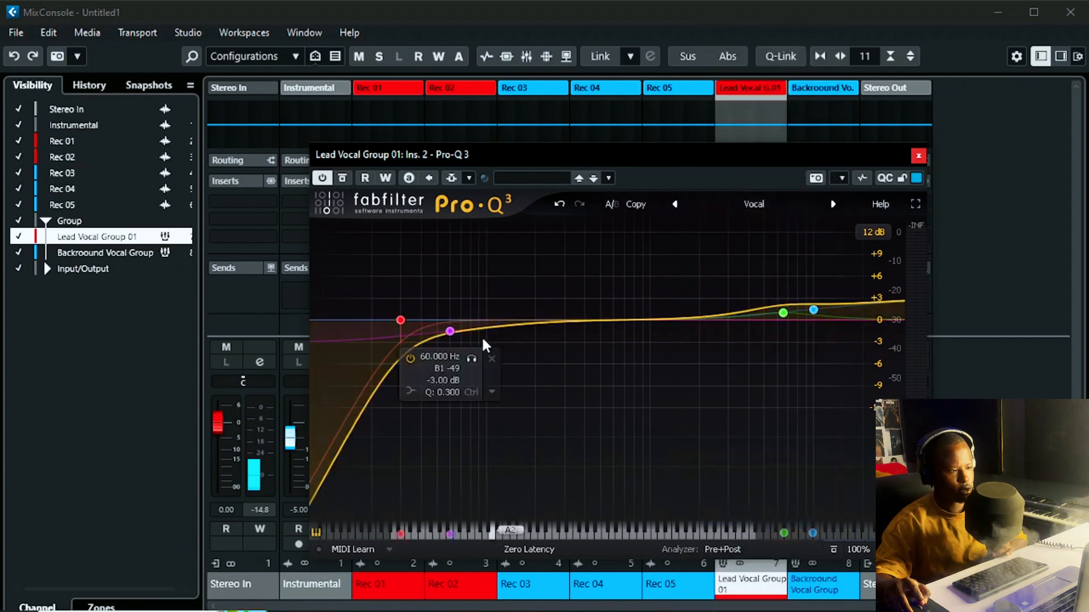
click(400, 321)
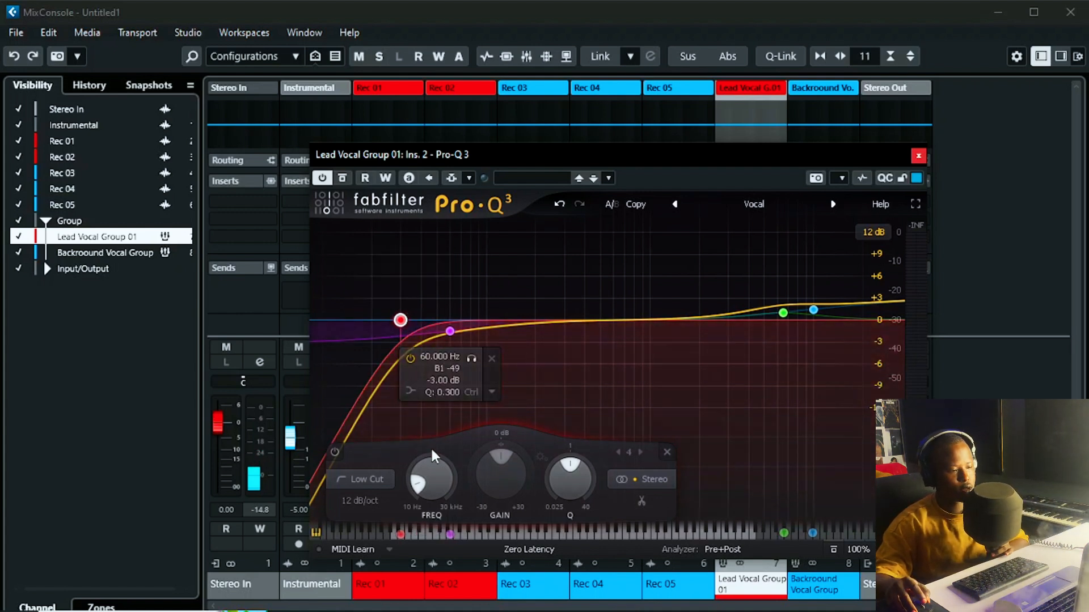
double_click(431, 477)
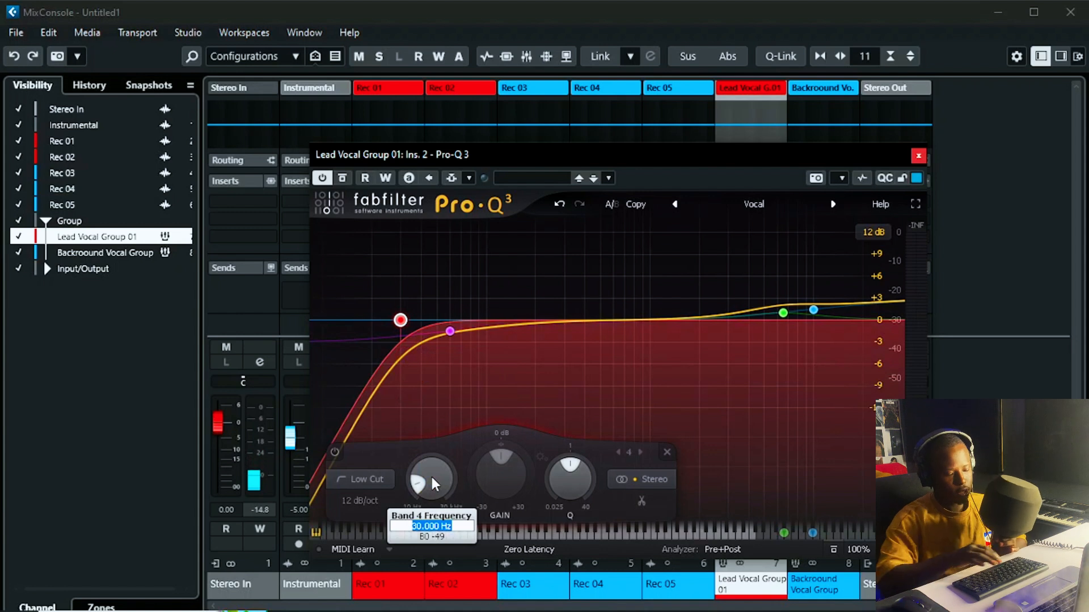
text(100)
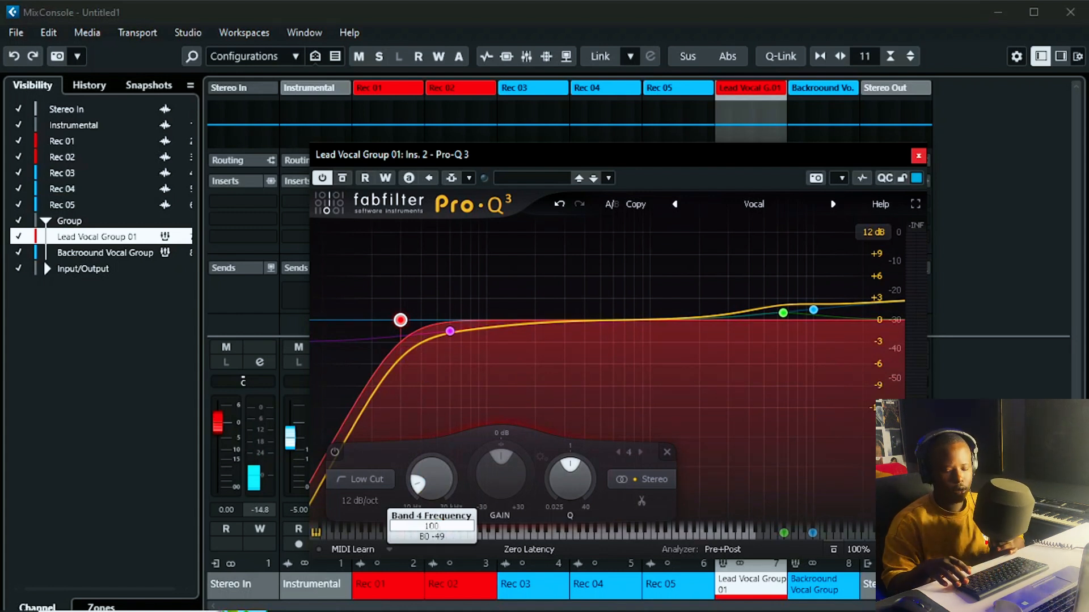
key(Return)
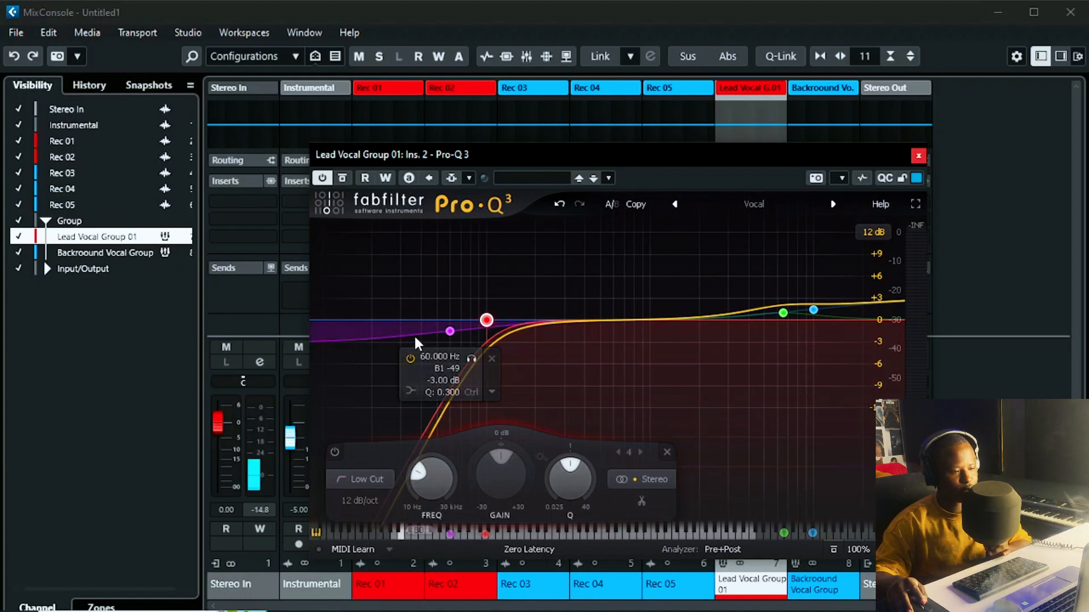
Step: Insert FabFilter Pro-C 2 into Lead Vocal Group 01's third slot and open its editor
click(918, 156)
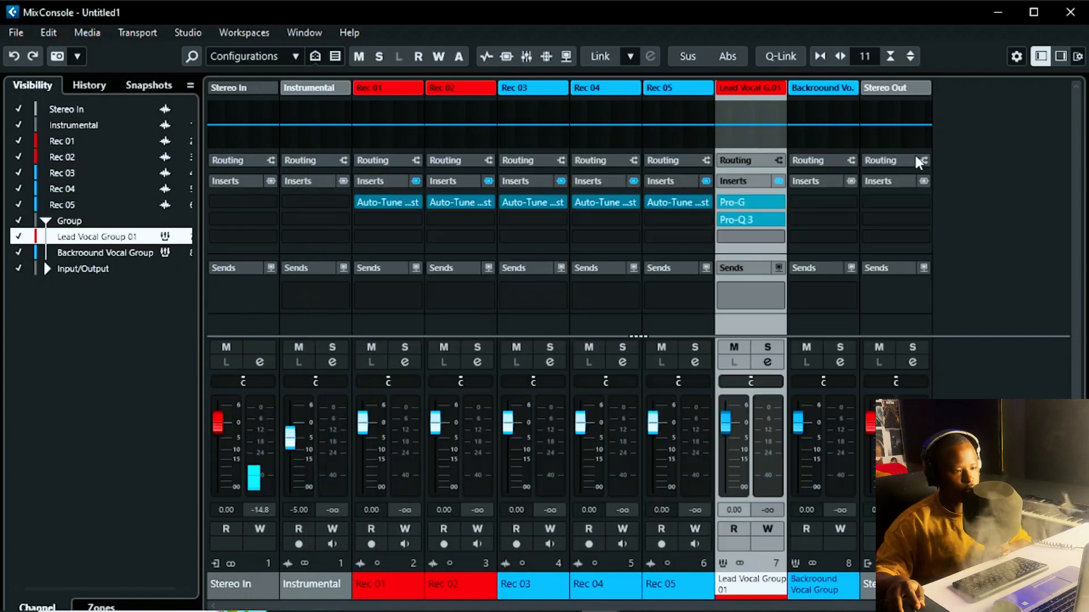
click(751, 236)
text(p)
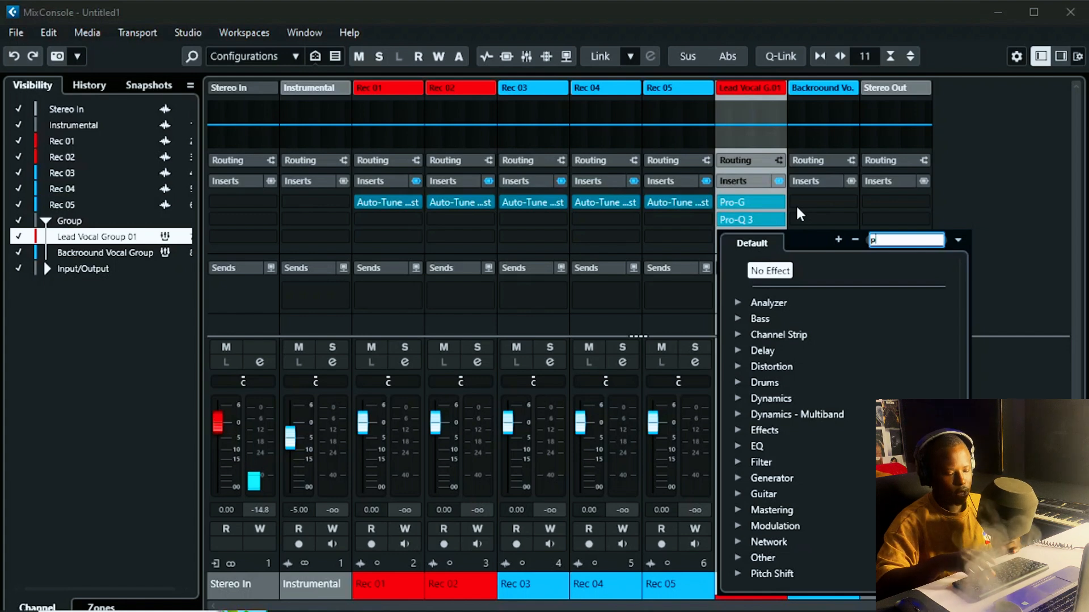
text(ro)
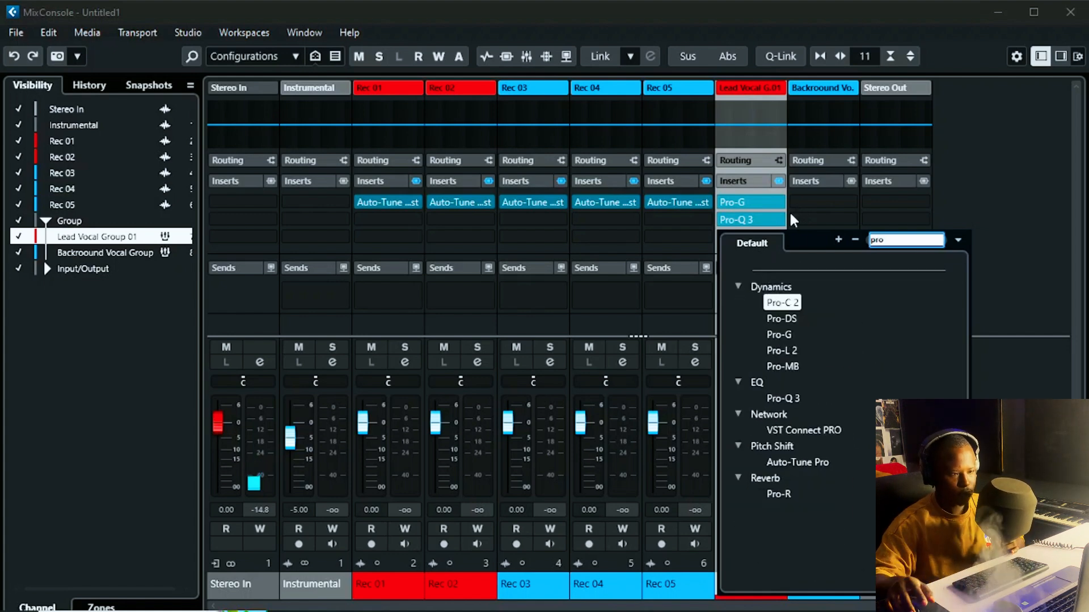
click(786, 307)
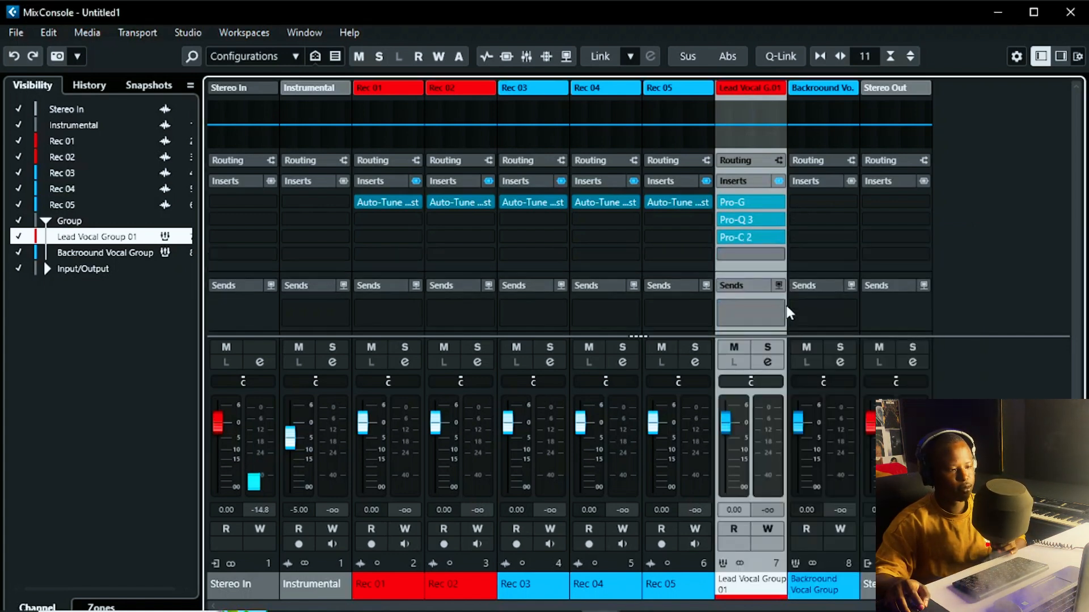
click(744, 237)
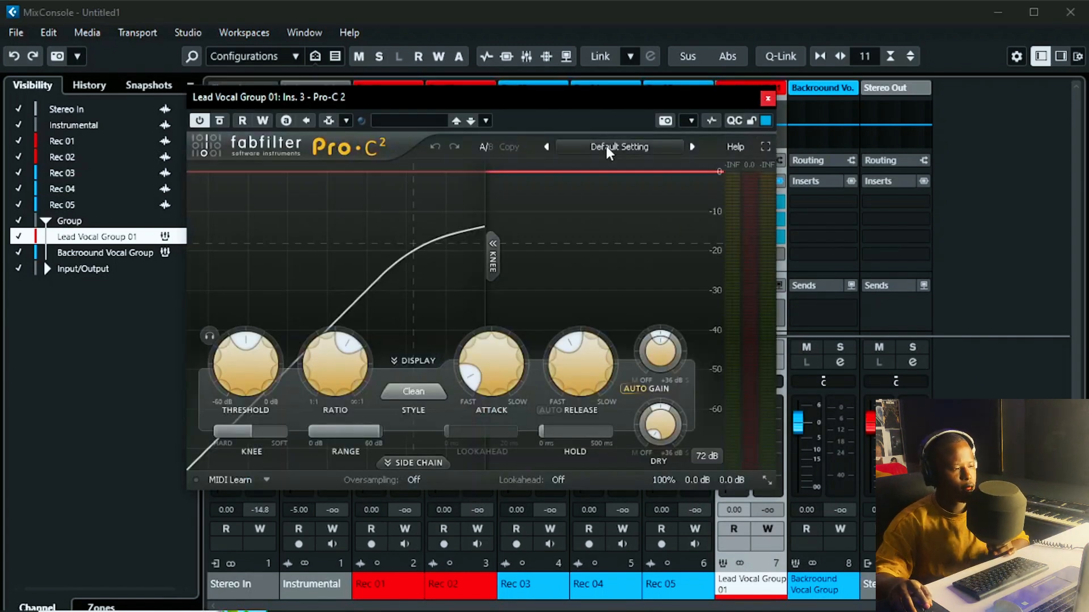
Step: Set Pro-C 2's ratio to 2:1 and load the Vocals > Punchy Vocals bM preset
double_click(331, 363)
text(2)
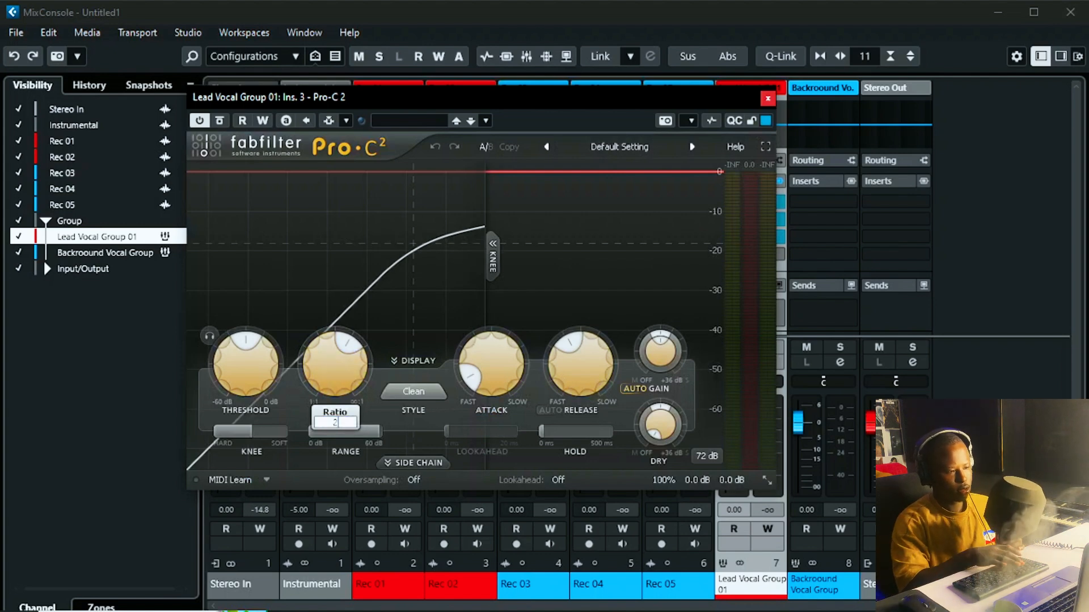
key(Return)
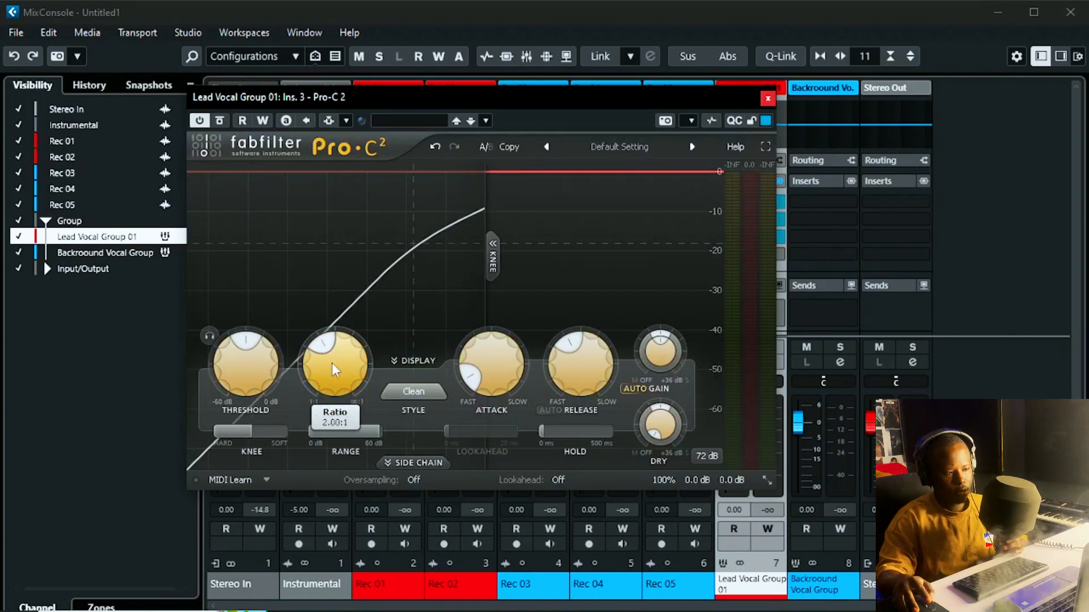
click(590, 148)
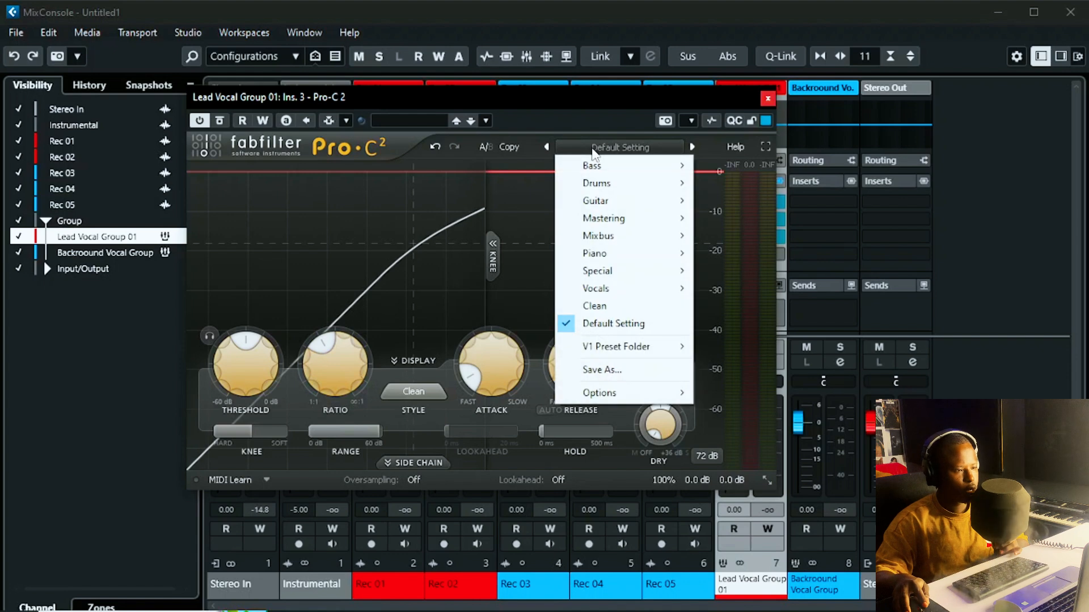
mouse_move(605, 290)
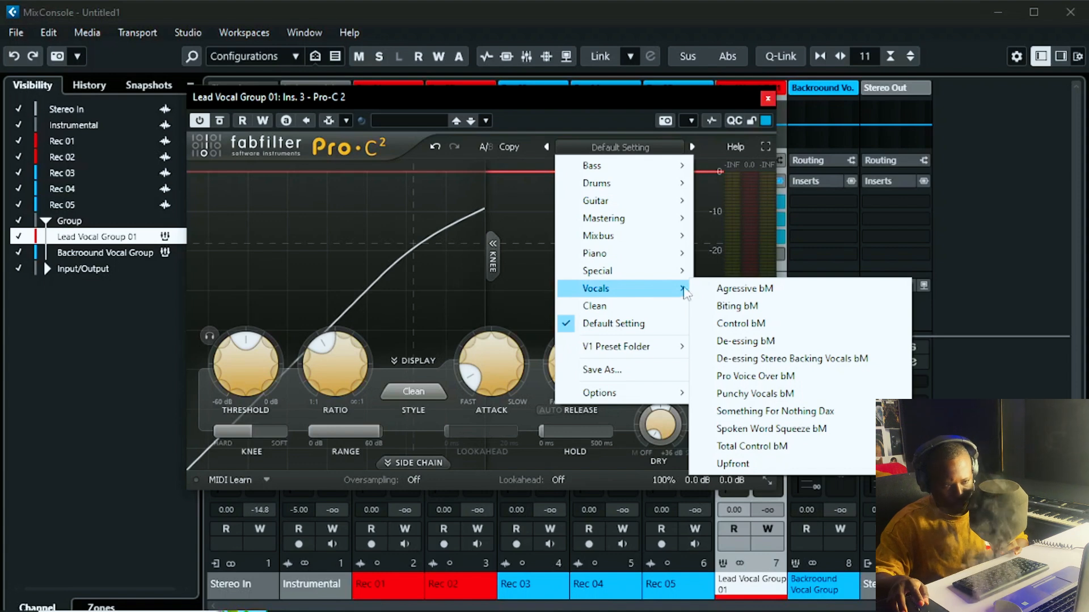
click(788, 393)
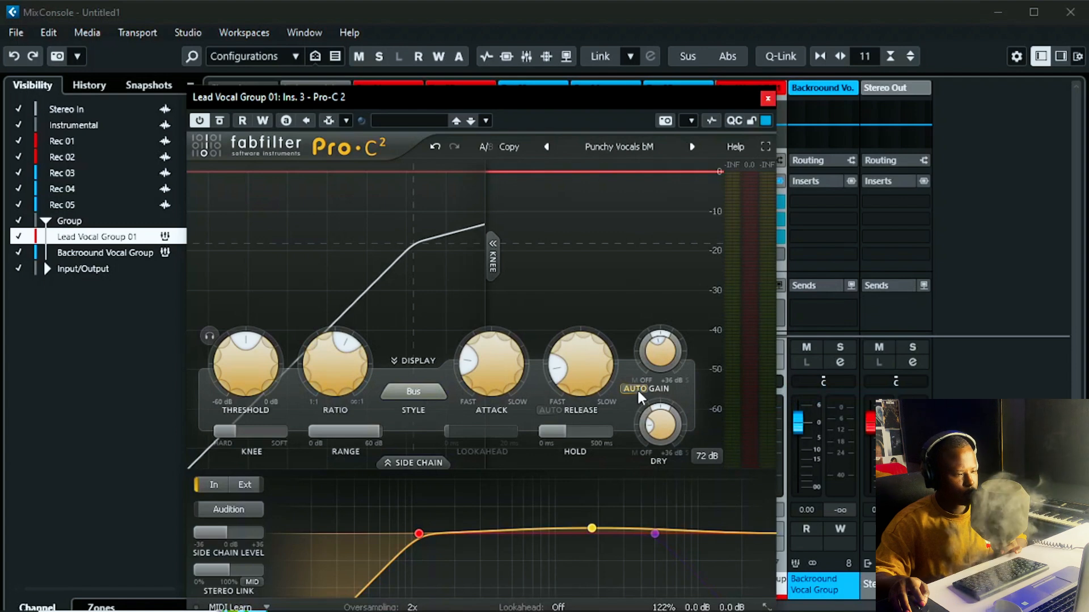
click(766, 101)
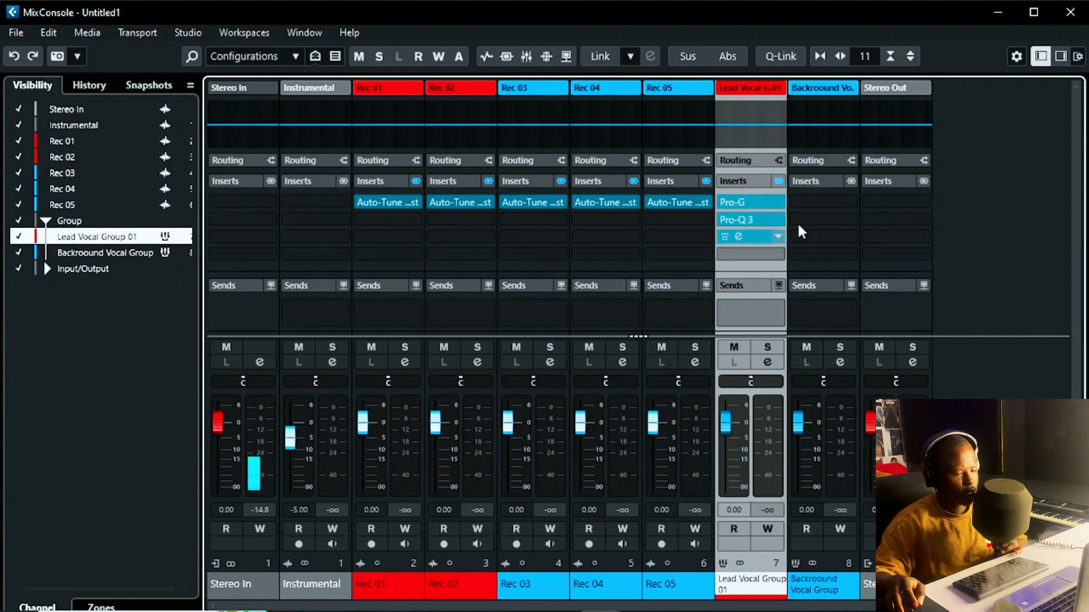
Step: Search the plugin browser and load FabFilter Pro-R into Lead Vocal Group 01's fourth insert slot
click(747, 254)
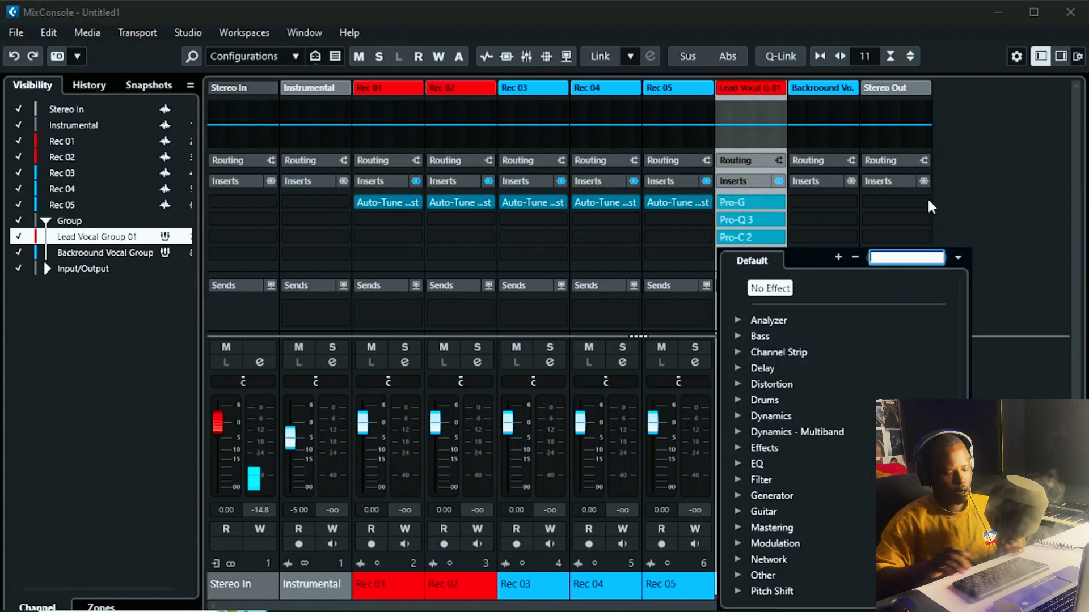
text(rev)
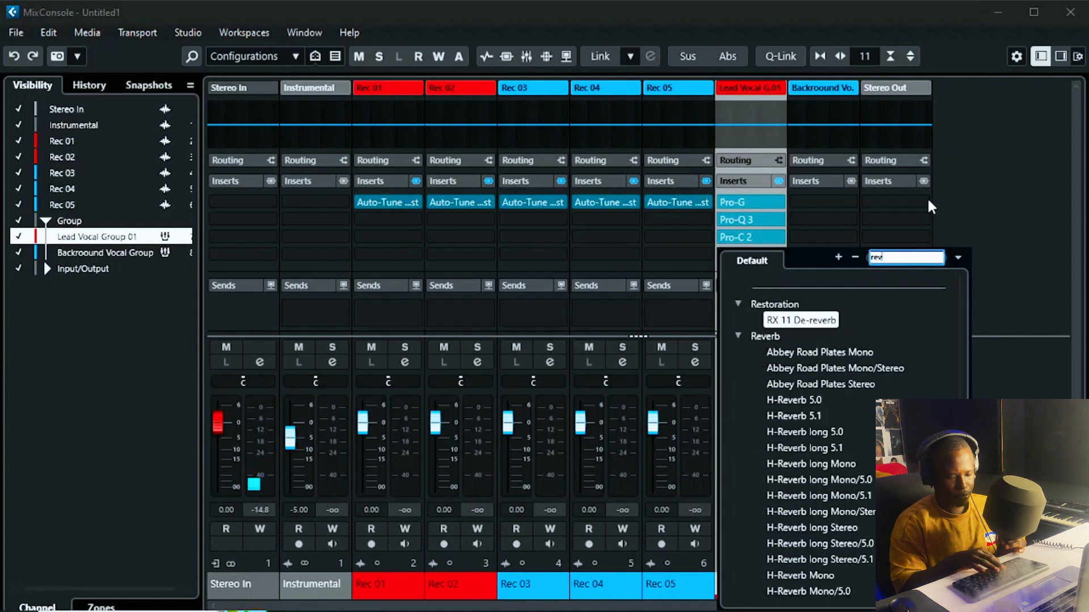
text(erb)
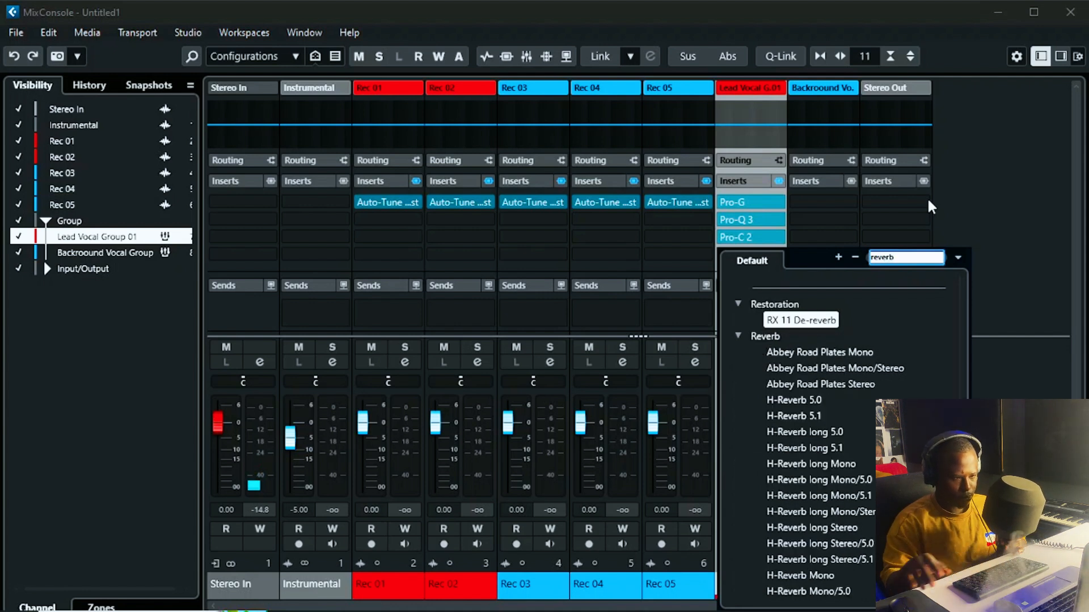
scroll(829, 450, down, 5)
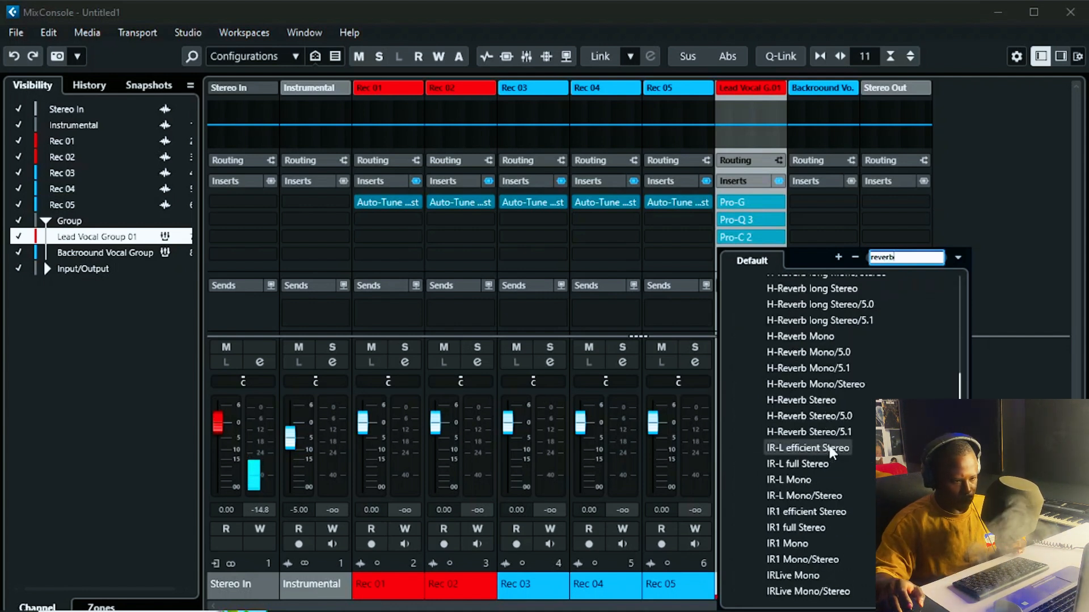
key(BackSpace)
key(BackSpace)
key(BackSpace)
key(BackSpace)
key(BackSpace)
key(BackSpace)
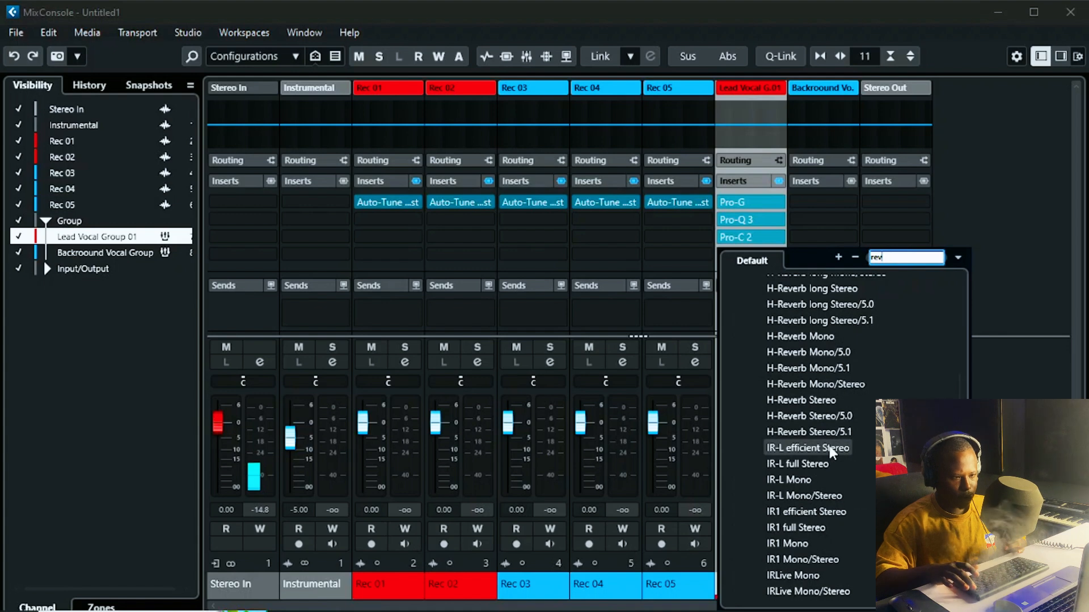
text(pro)
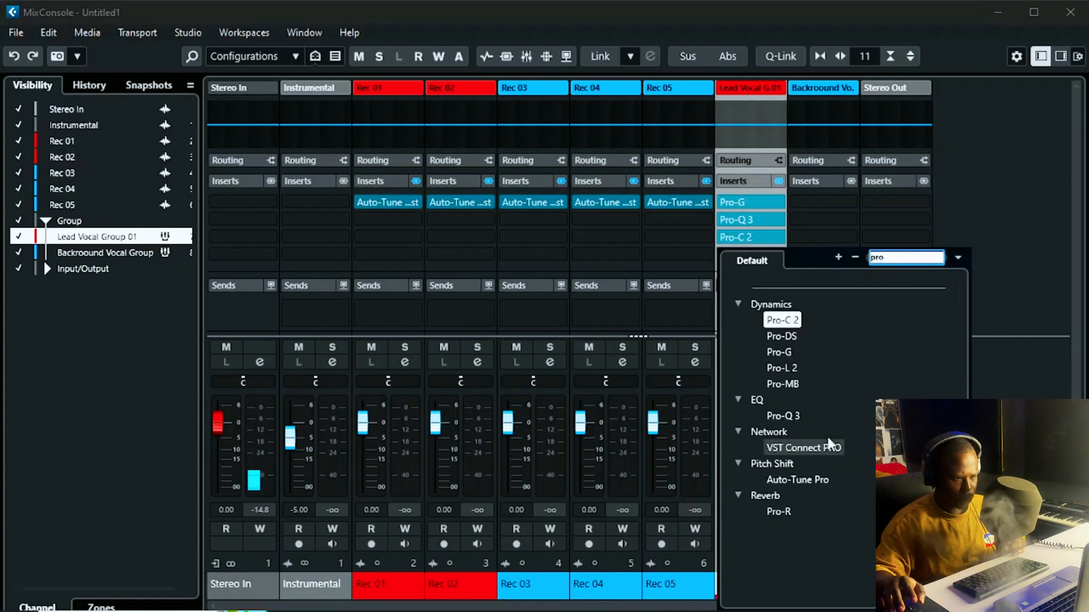
click(785, 511)
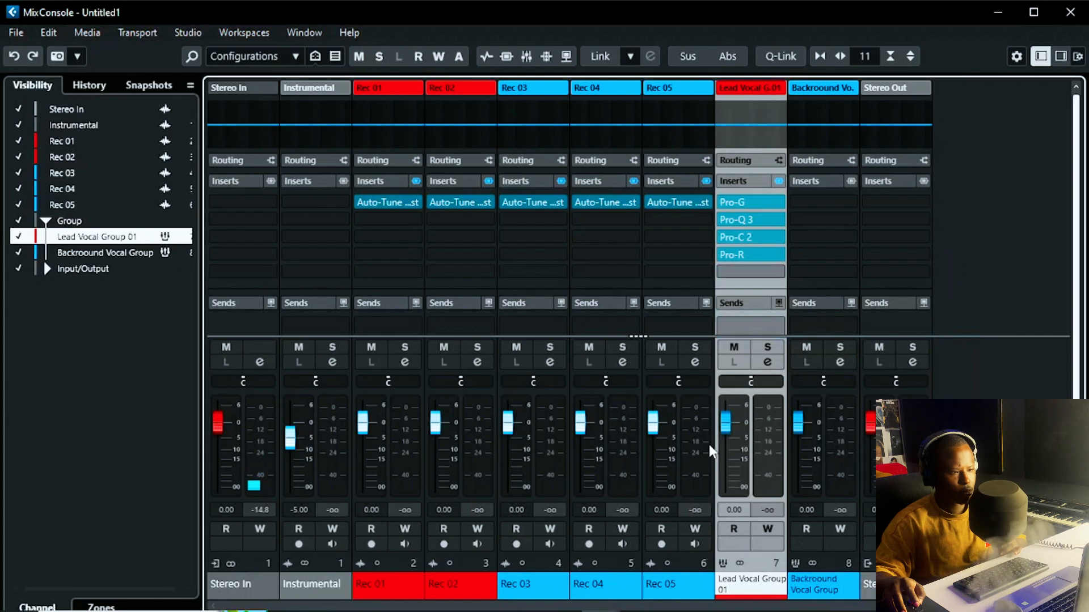
mouse_move(750, 236)
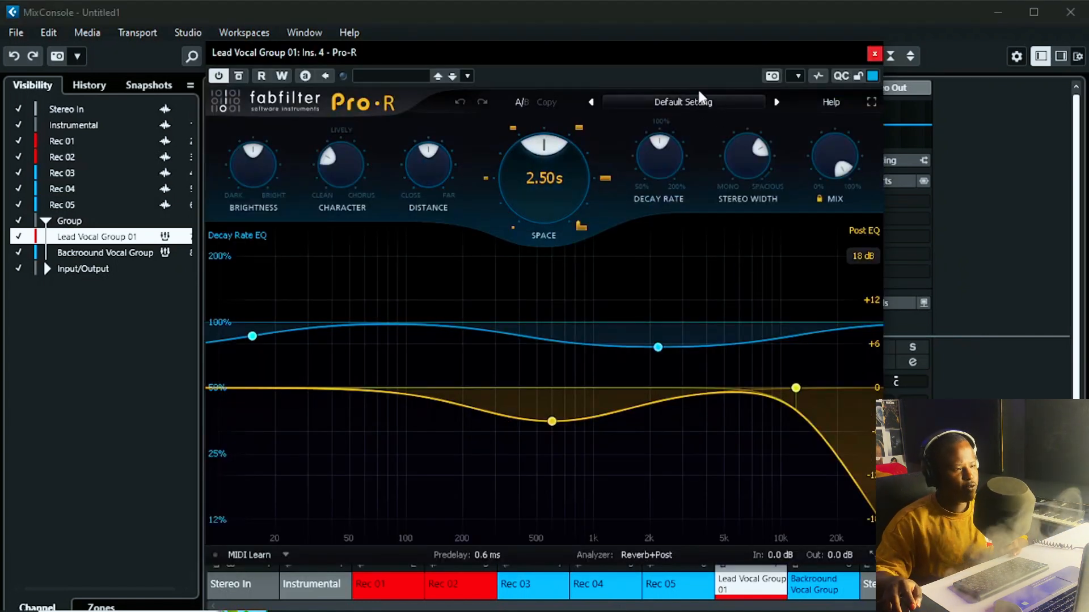
Step: Set the Lead Vocal Group's Pro-R reverb mix to exactly 15% and close the plugin window
mouse_move(676, 57)
mouse_down()
mouse_move(651, 91)
mouse_move(665, 49)
mouse_up()
mouse_move(827, 154)
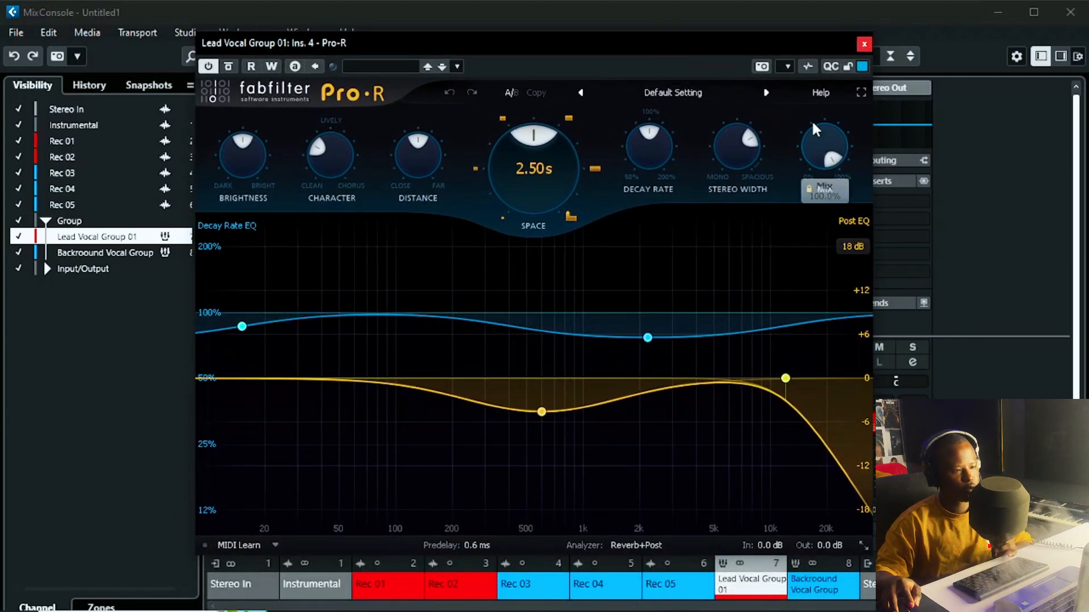
drag(829, 154, 790, 291)
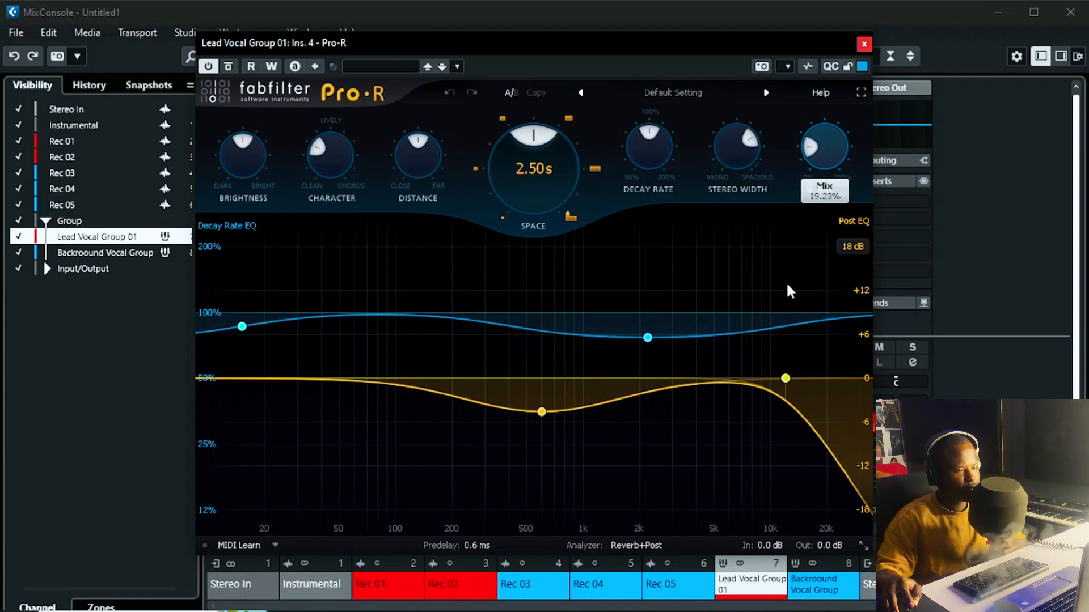
double_click(825, 153)
text(15)
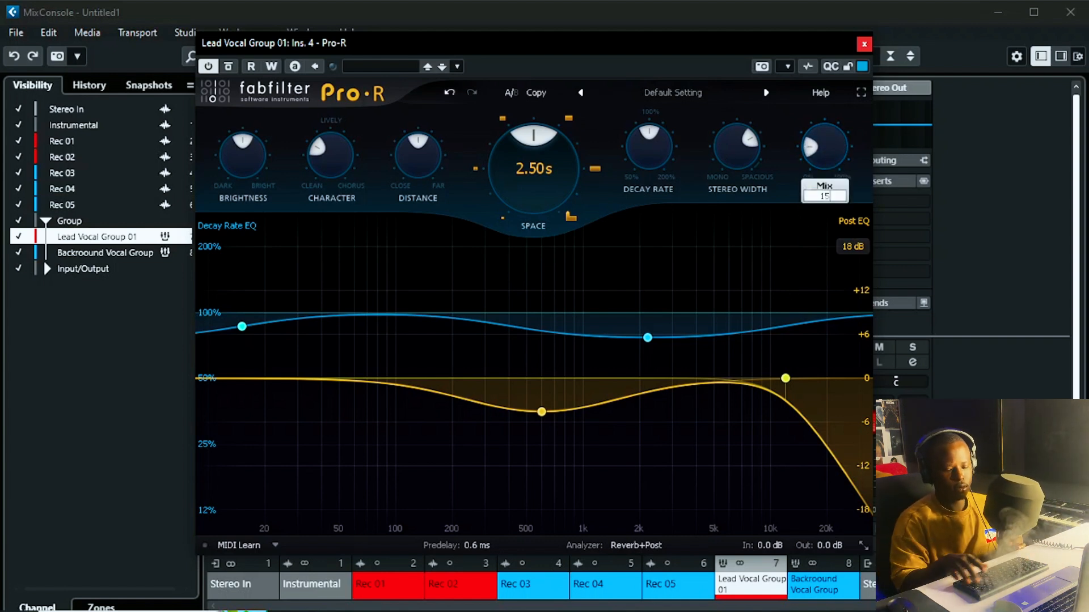
key(Return)
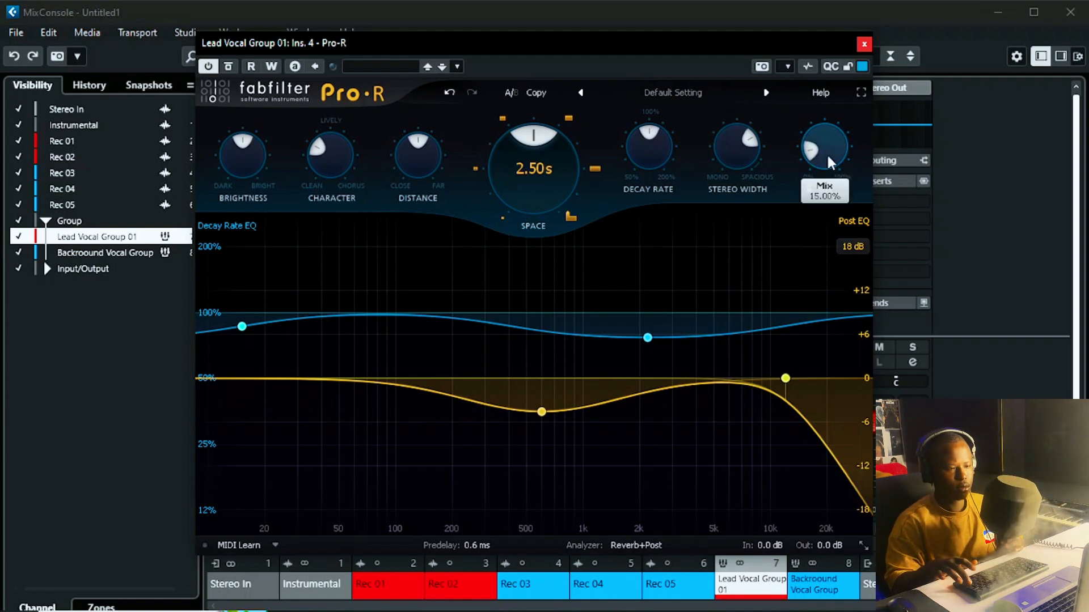
click(863, 43)
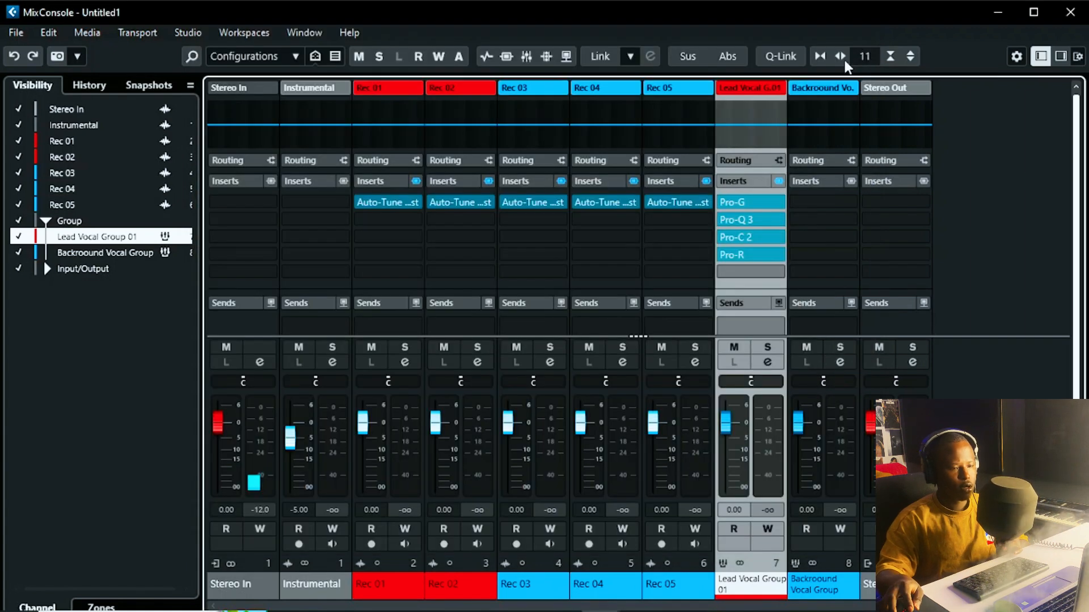
Step: Load MannyM Delay Stereo into Lead Vocal Group's insert slot 5 and open its editor
click(745, 271)
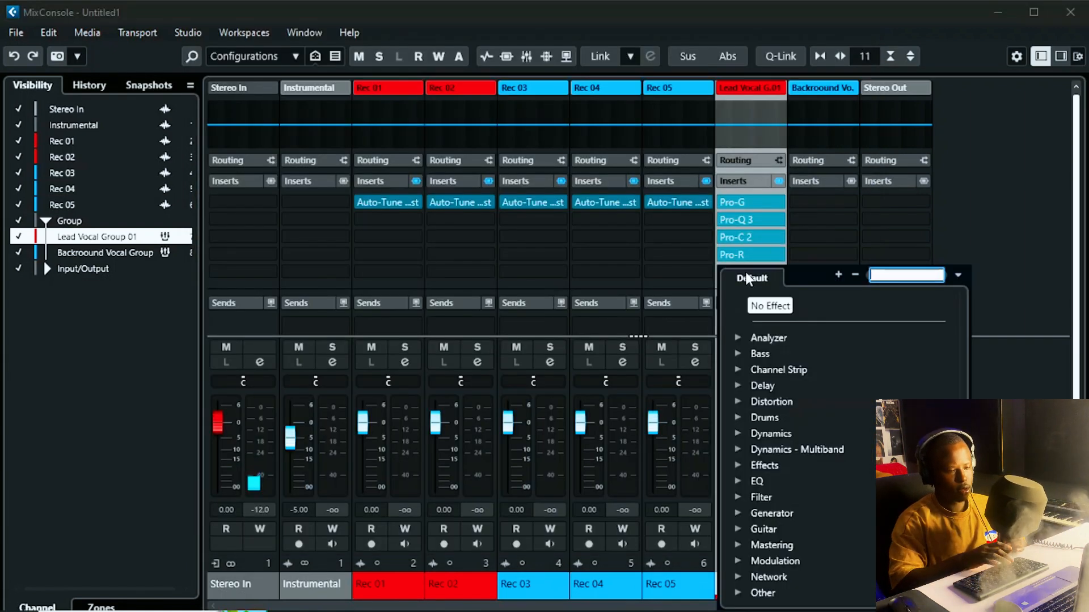
text(del)
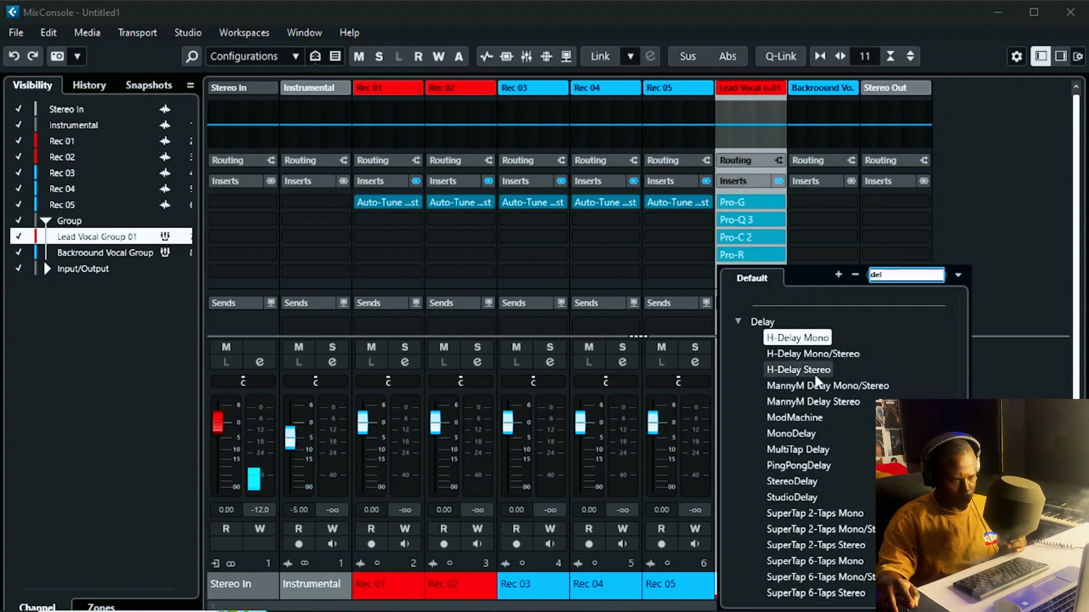
click(831, 403)
click(831, 403)
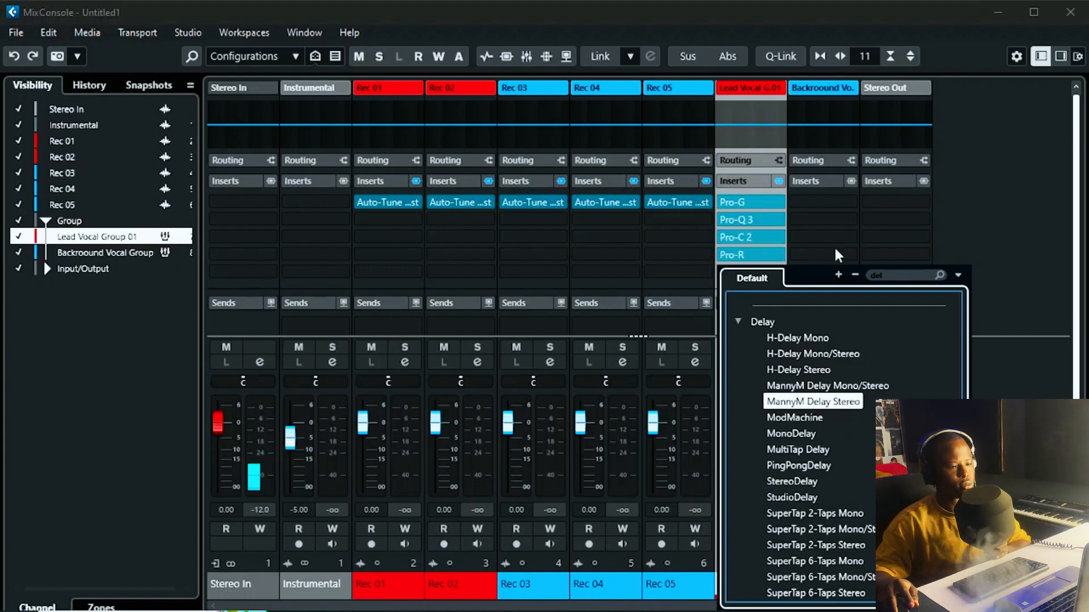
click(794, 288)
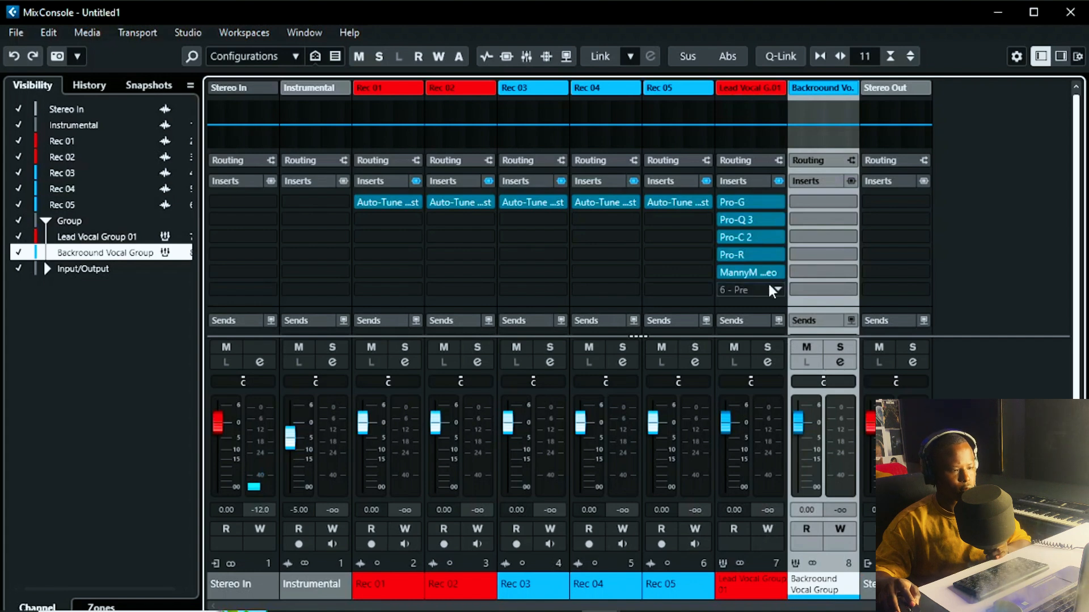
click(739, 272)
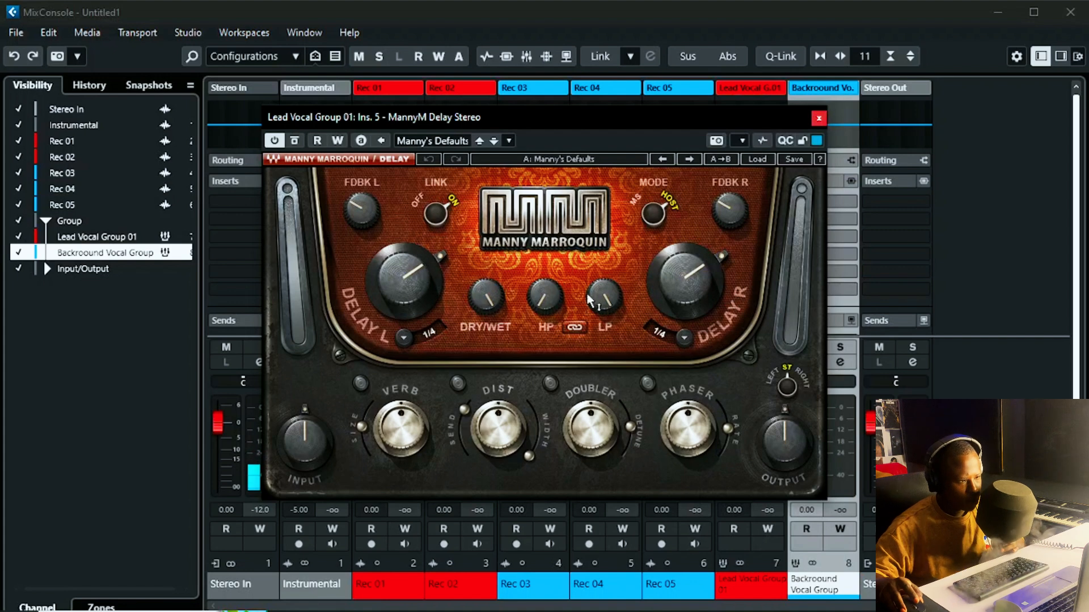
Step: Enter 10 for the MannyM delay's Dry/Wet knob, then close the delay editor
drag(500, 311, 500, 342)
double_click(484, 291)
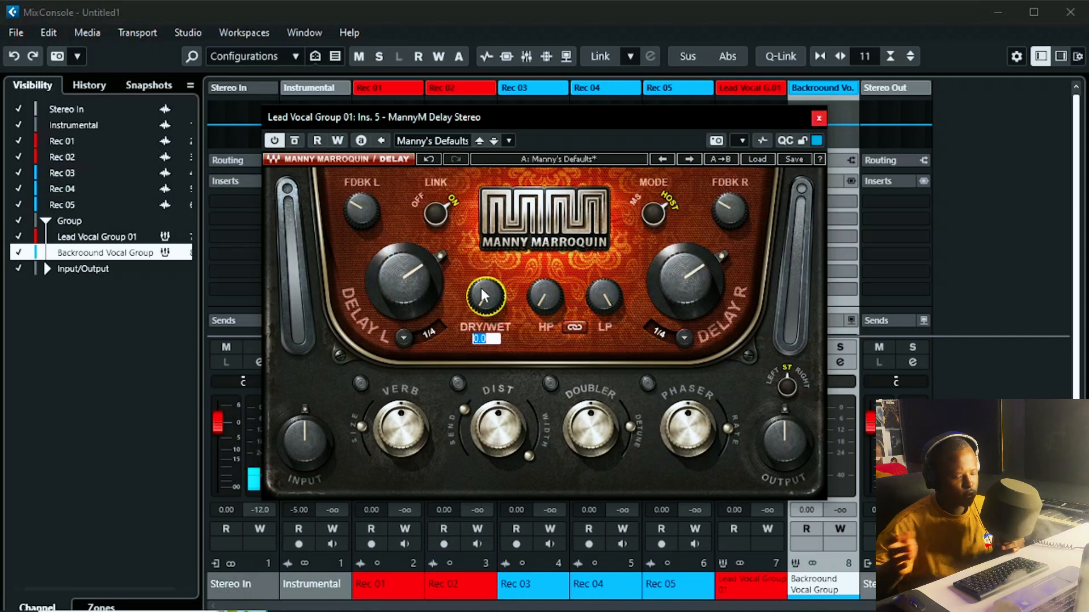
text(10)
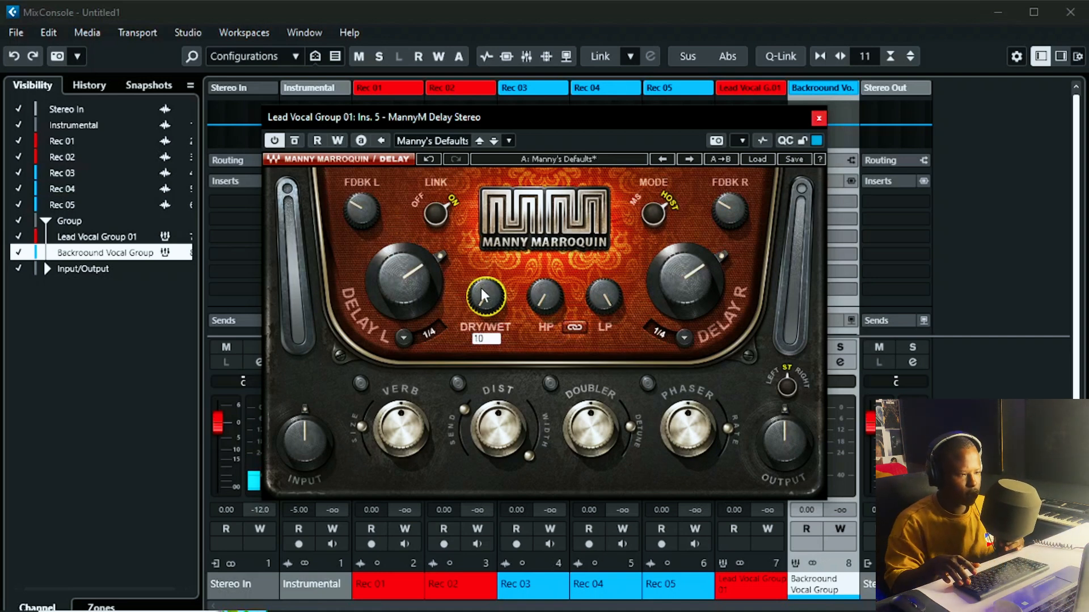
key(Return)
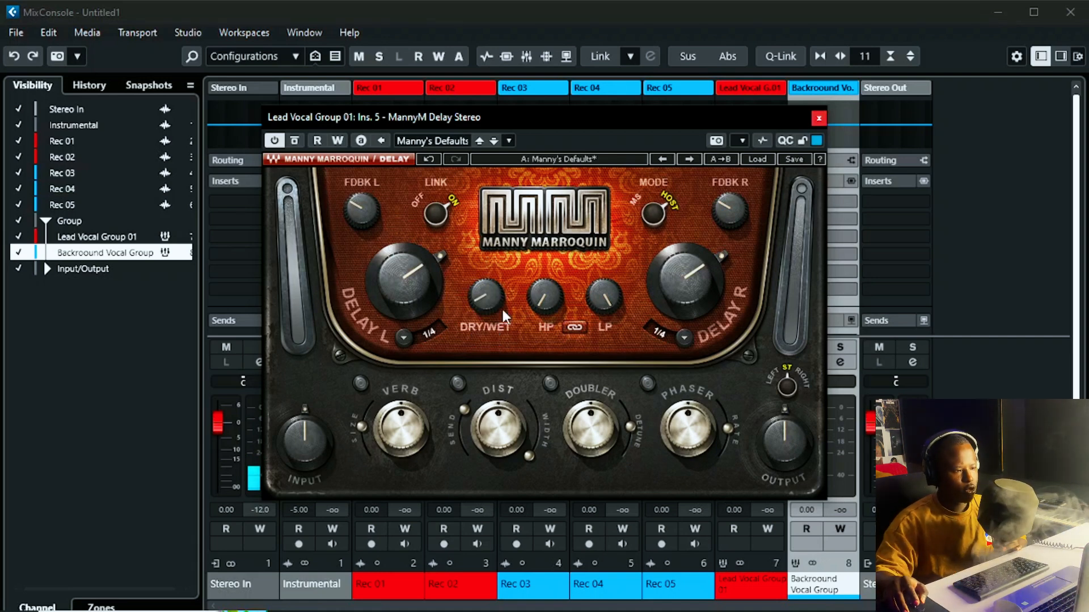
click(817, 118)
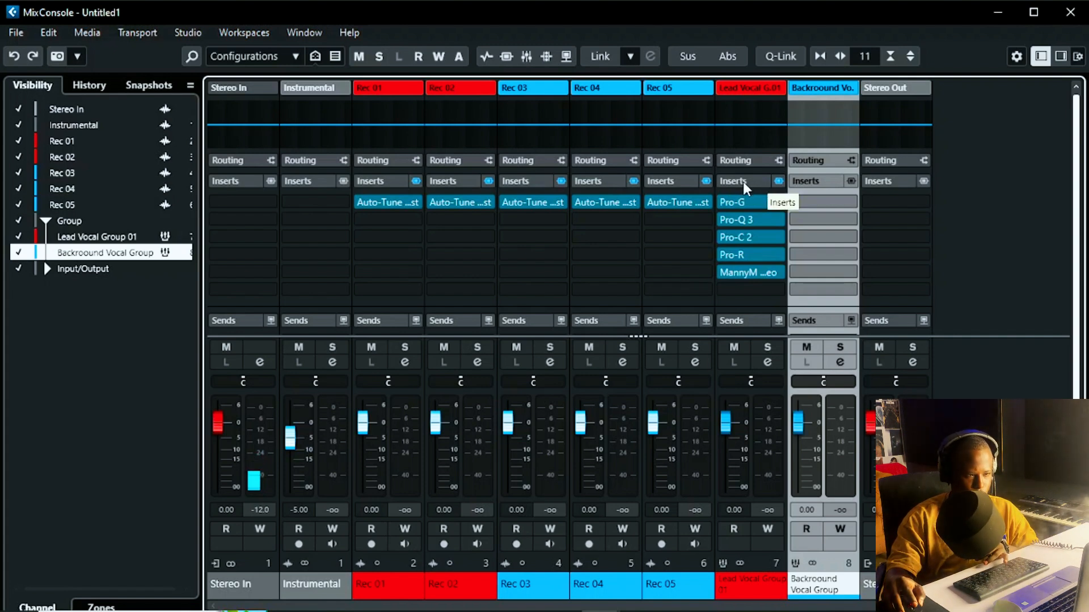
Step: Copy the five lead vocal inserts onto Backround Vocal Group, then reopen the MixConsole with F3
drag(743, 182, 813, 184)
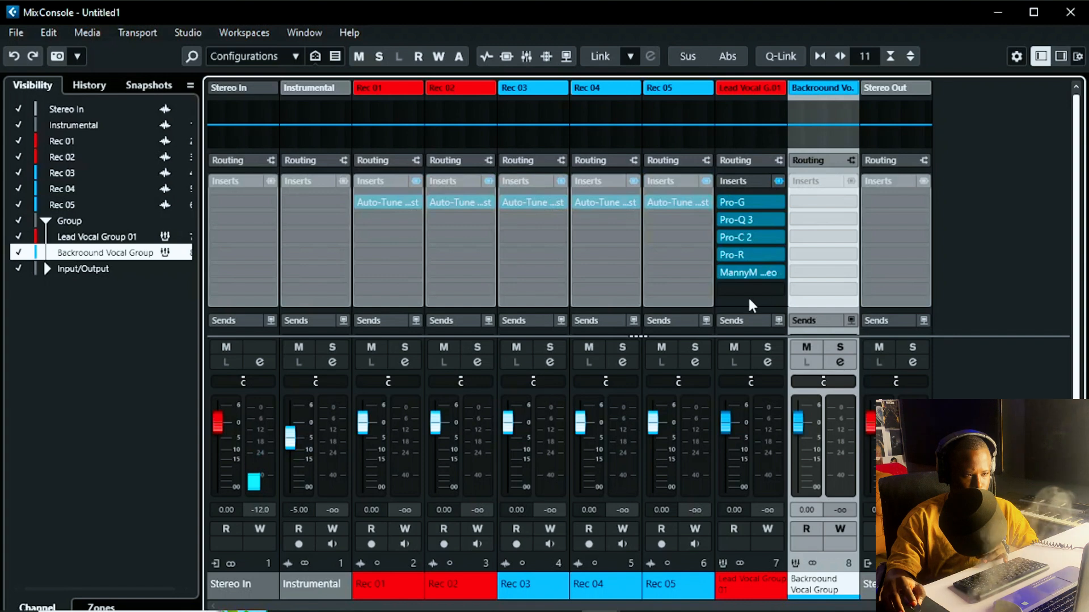
drag(749, 300, 757, 184)
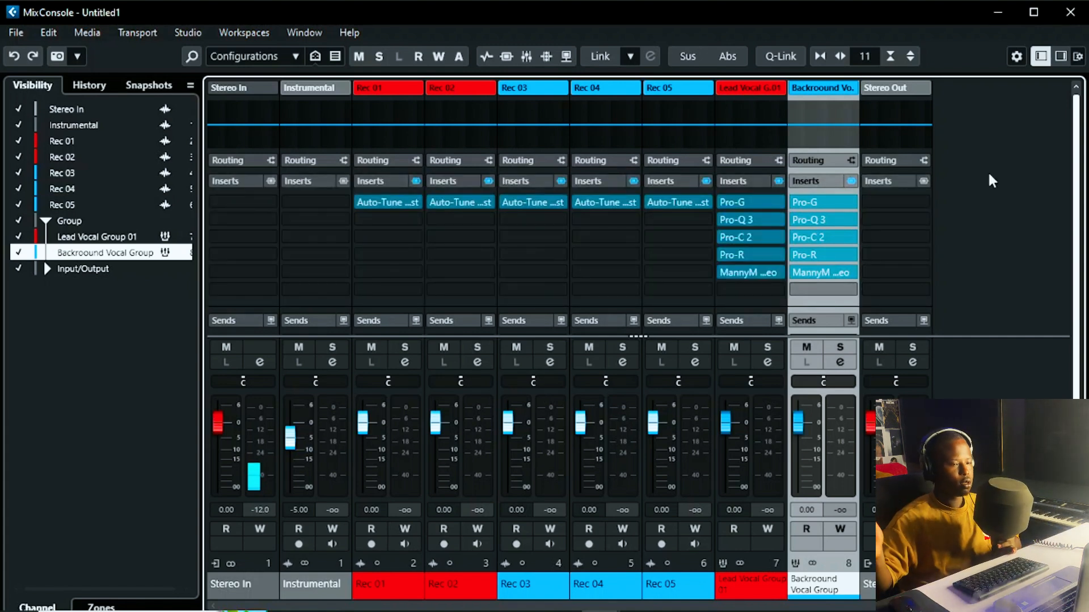
click(1069, 15)
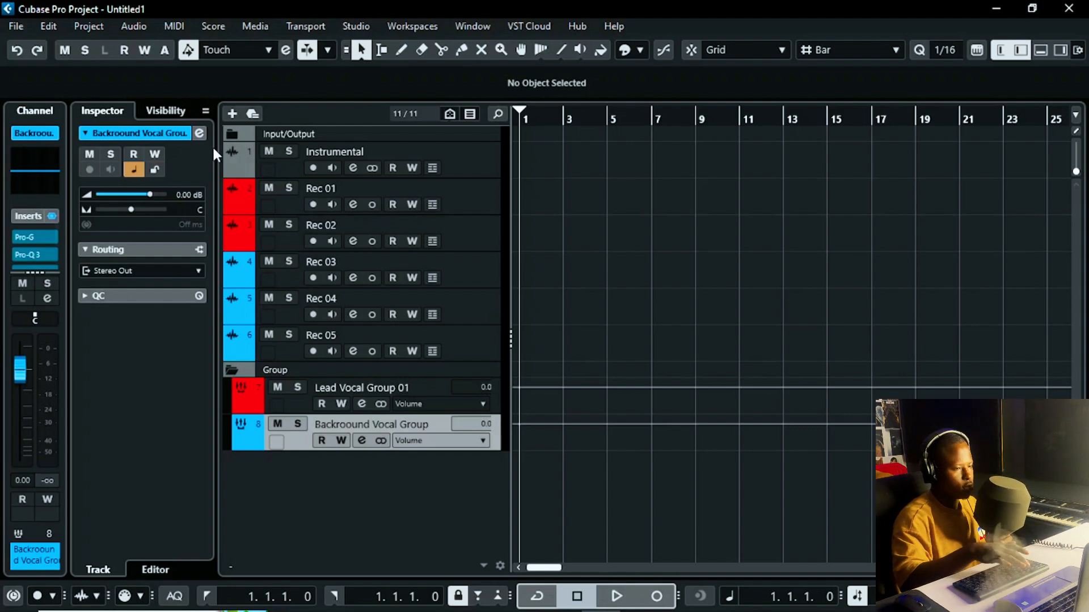
key(F3)
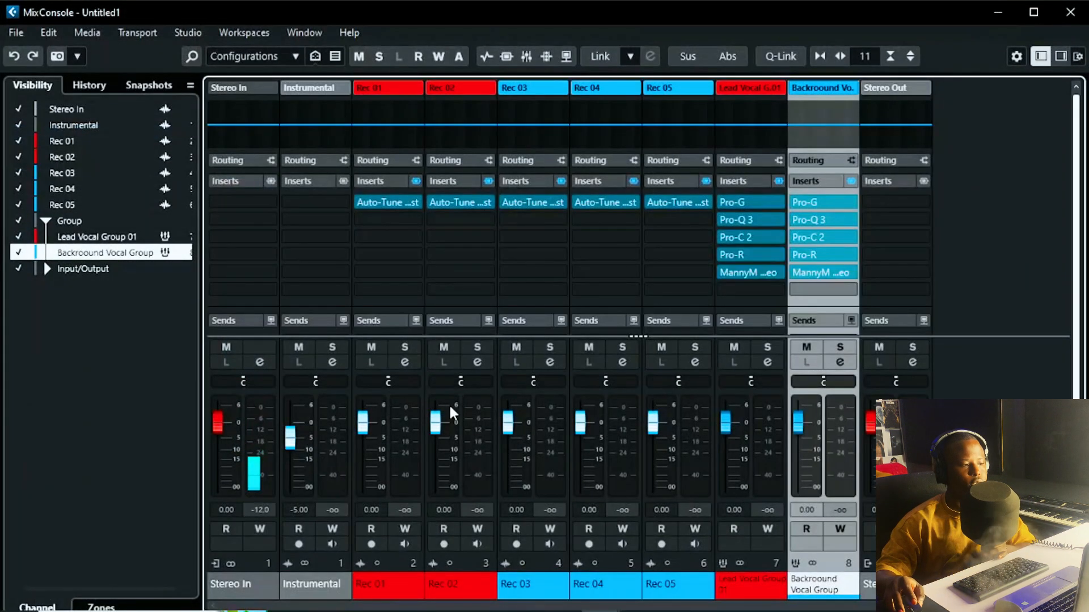
Step: Show the Stereo Out channel under Input/Output and load SoftClipper into its first insert slot
click(51, 269)
click(48, 269)
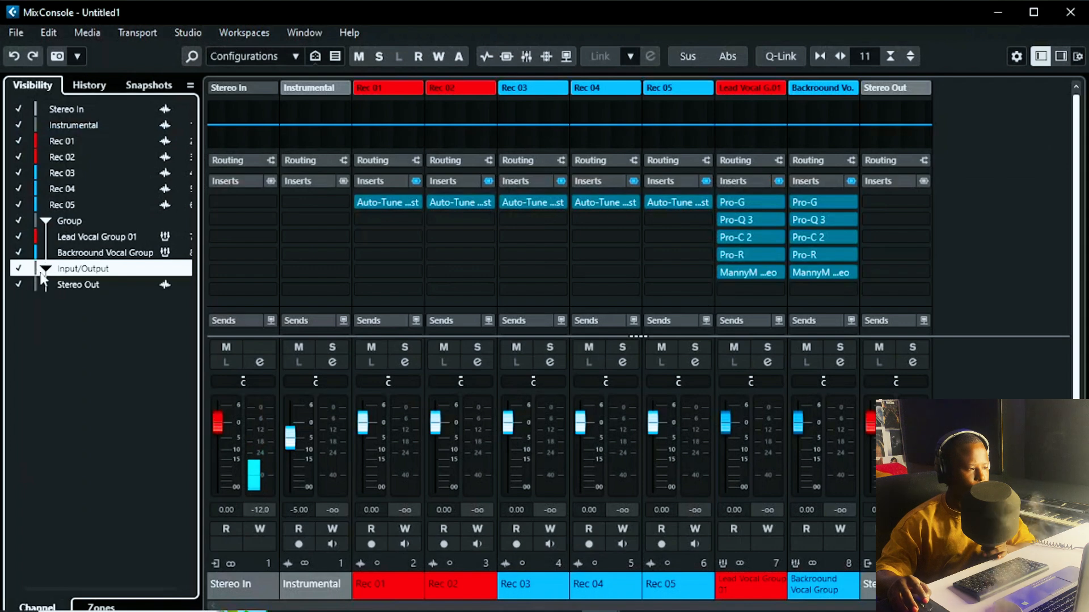
click(57, 286)
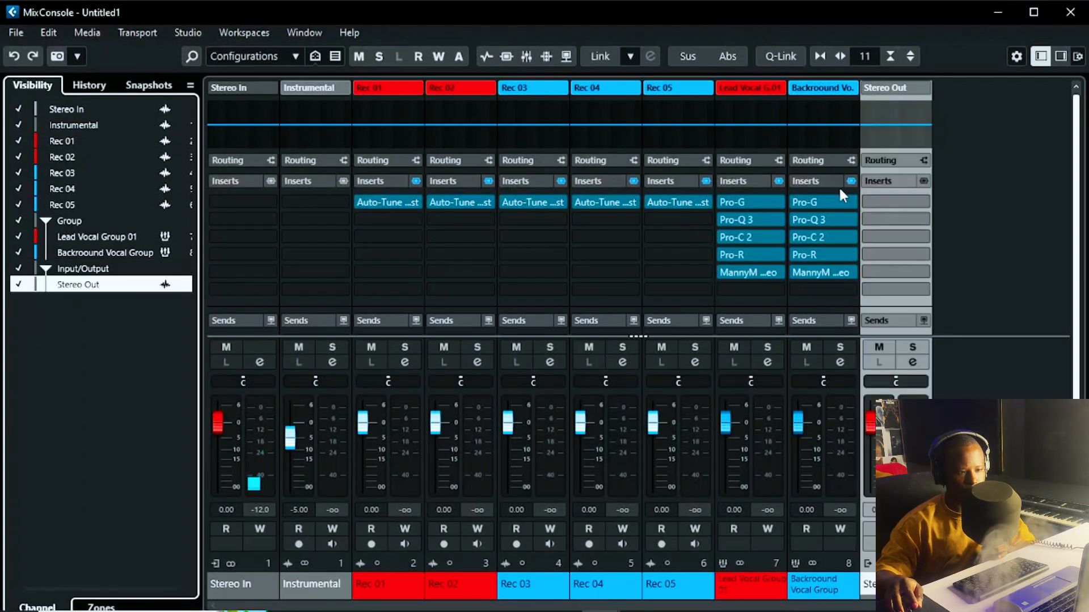
click(879, 201)
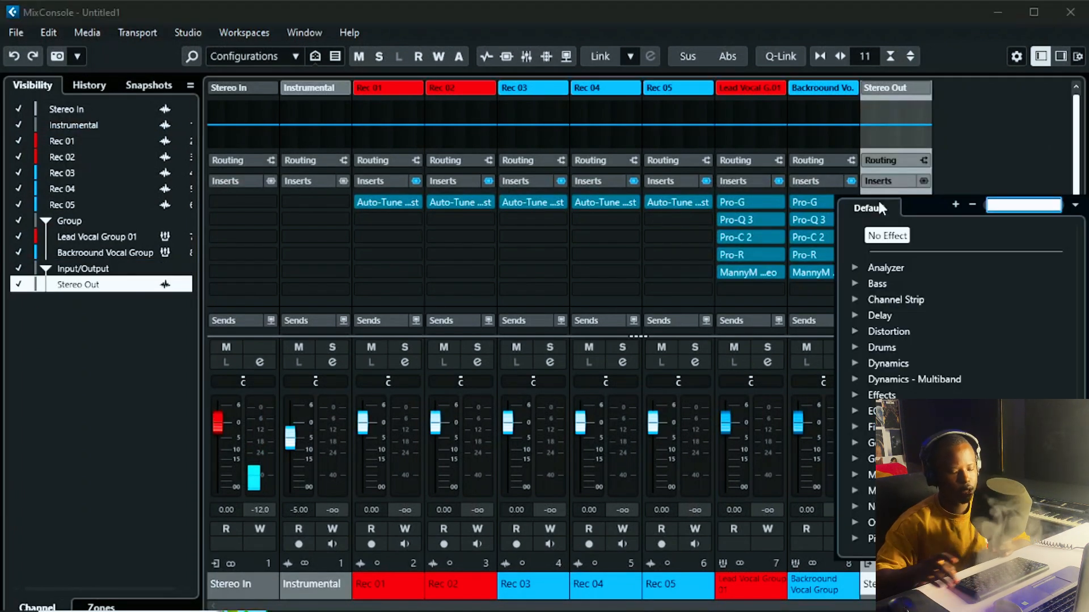
text(pro)
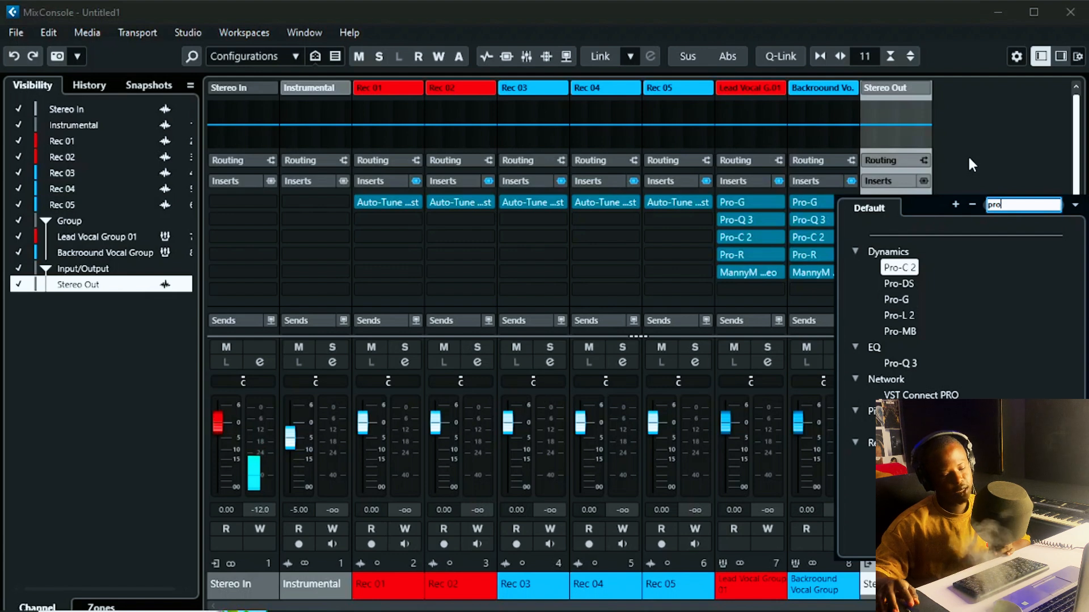
key(BackSpace)
key(BackSpace)
key(BackSpace)
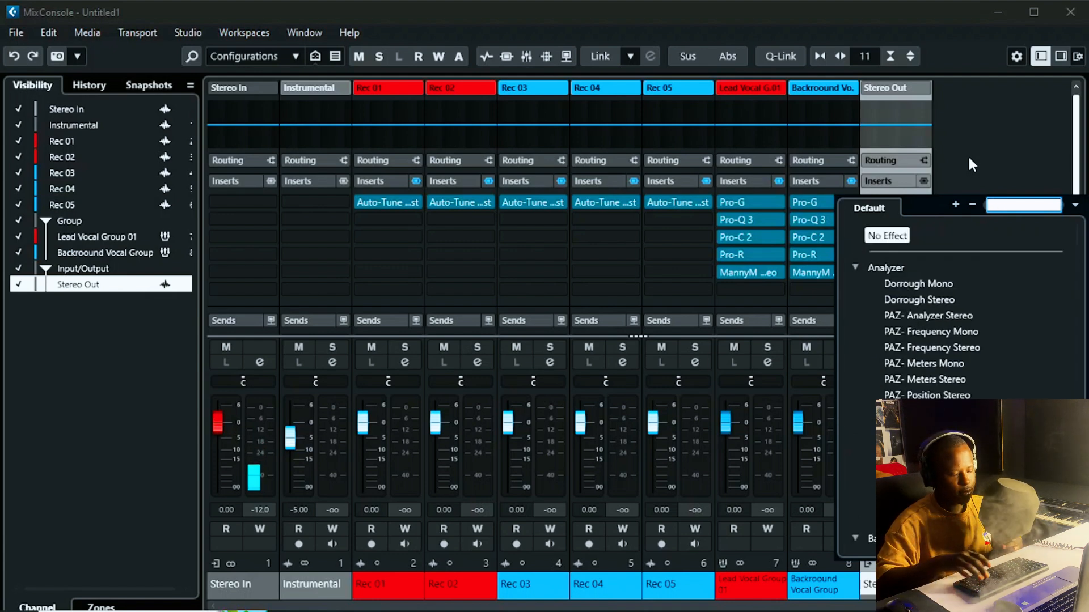
text(soft)
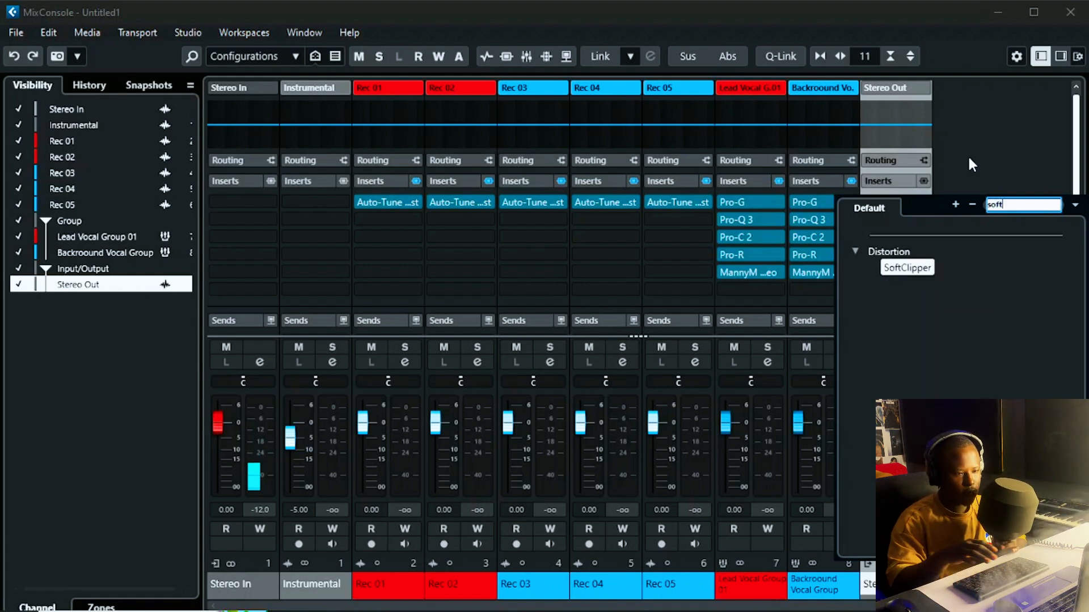
click(907, 268)
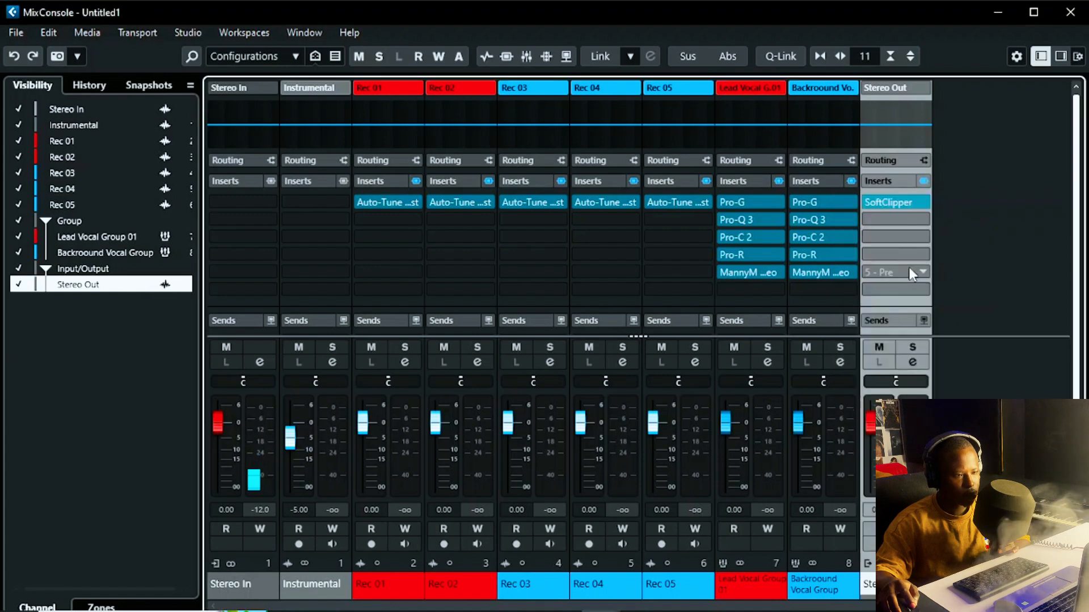
Step: Review the SoftClipper settings, then close the plugin and the MixConsole
click(885, 203)
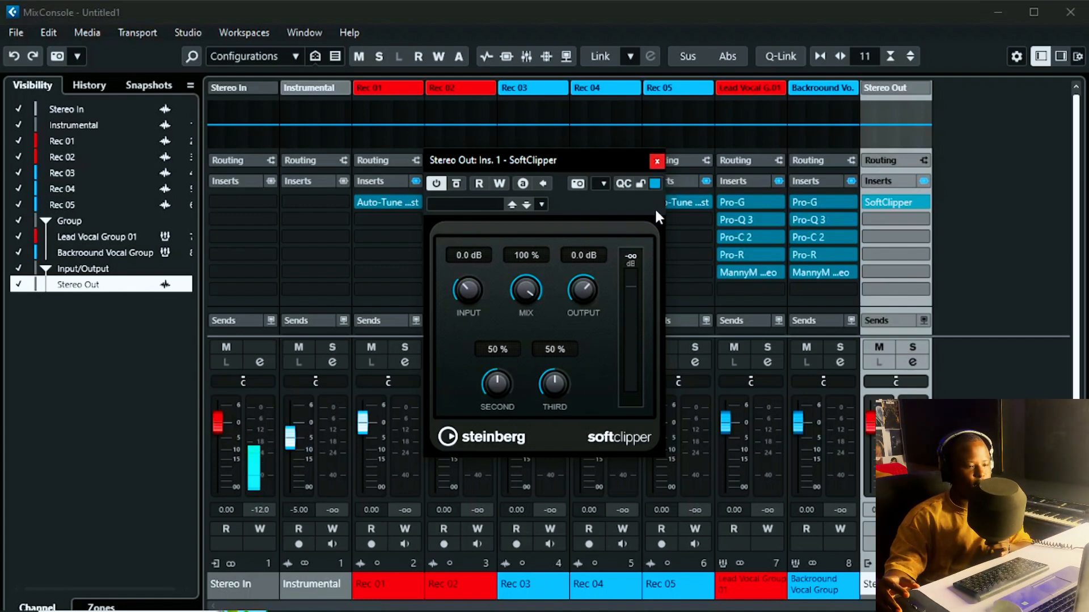
click(656, 163)
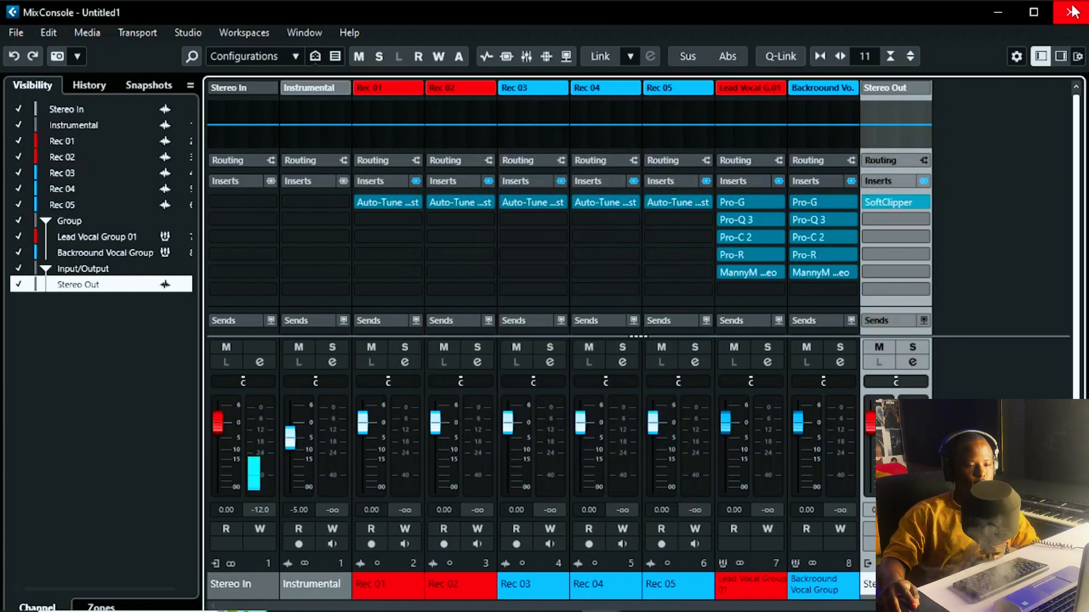
click(1072, 11)
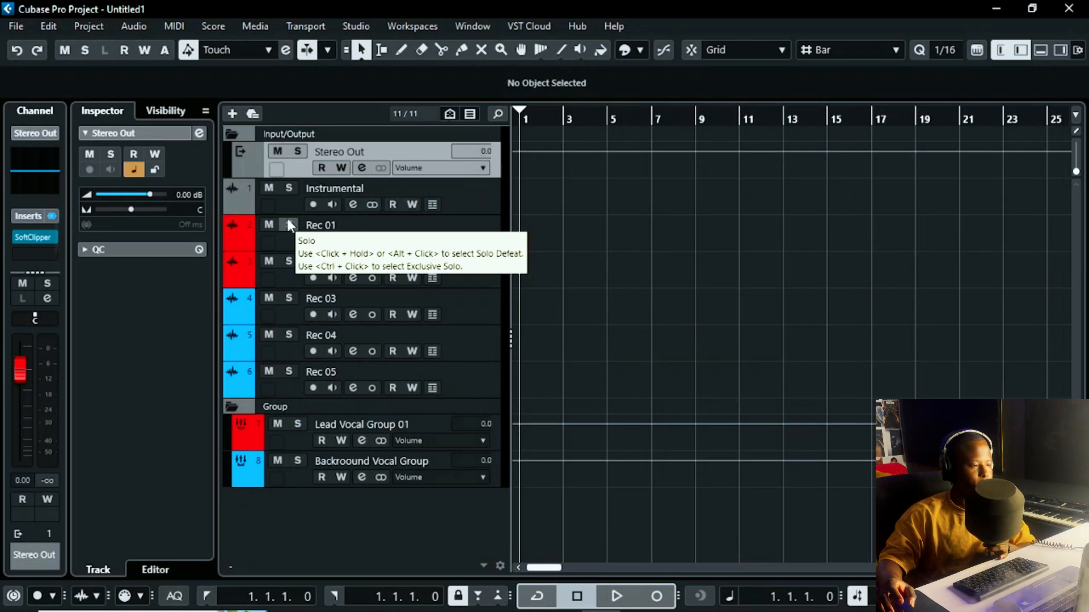
Step: Save the project as the template 'boyfizzy recording template' and begin closing the project
click(16, 26)
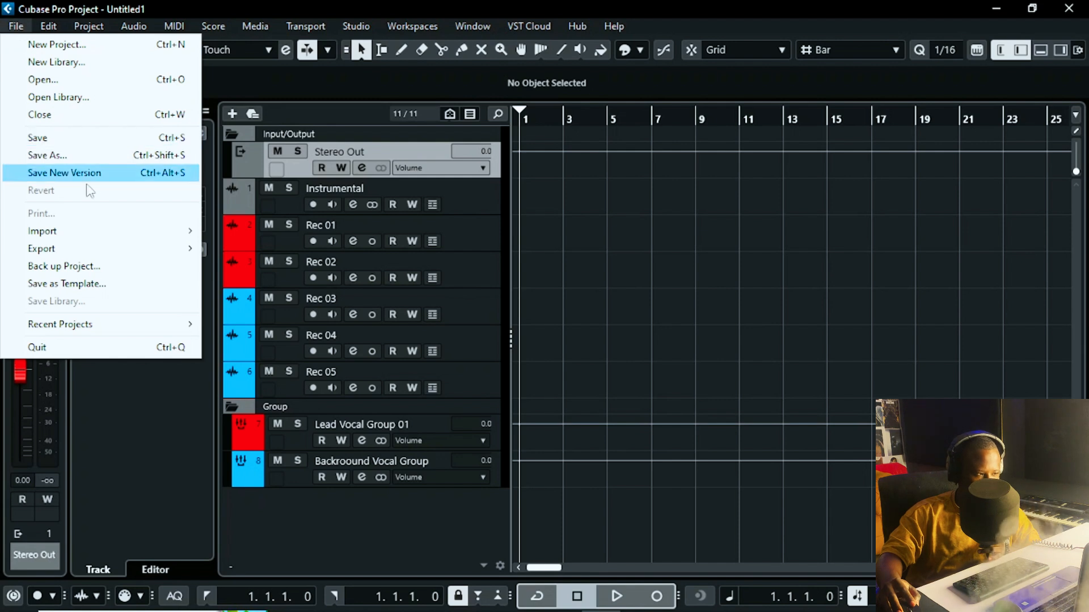
click(64, 285)
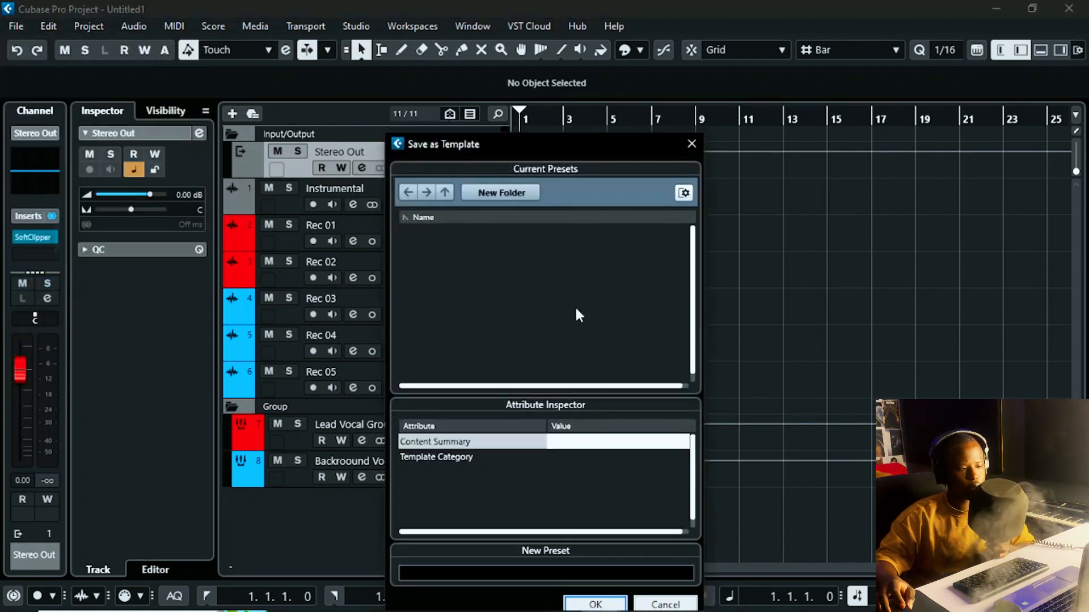
click(543, 571)
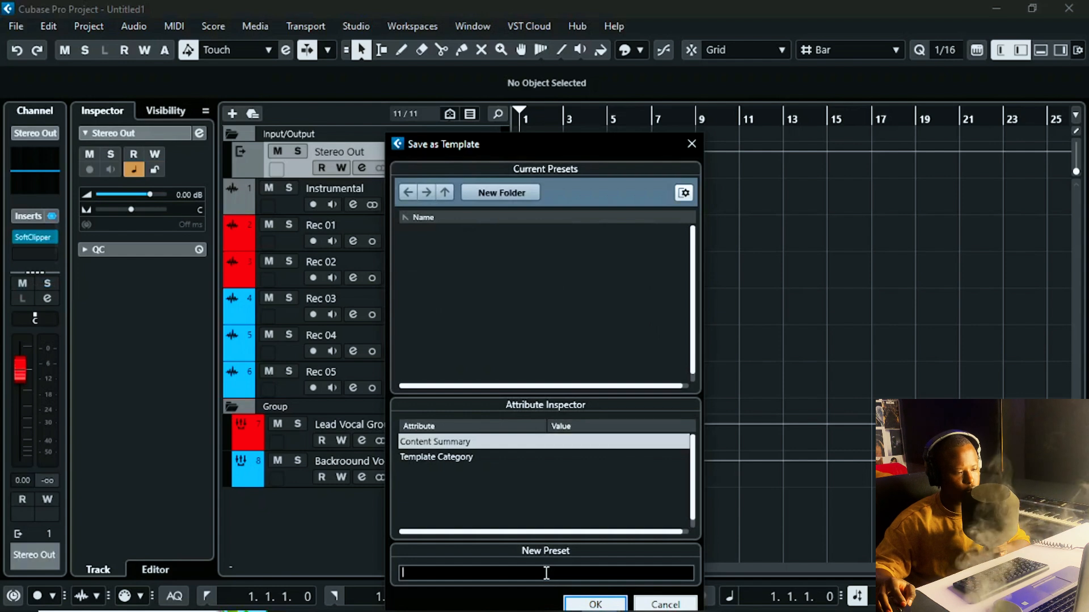
text(bo)
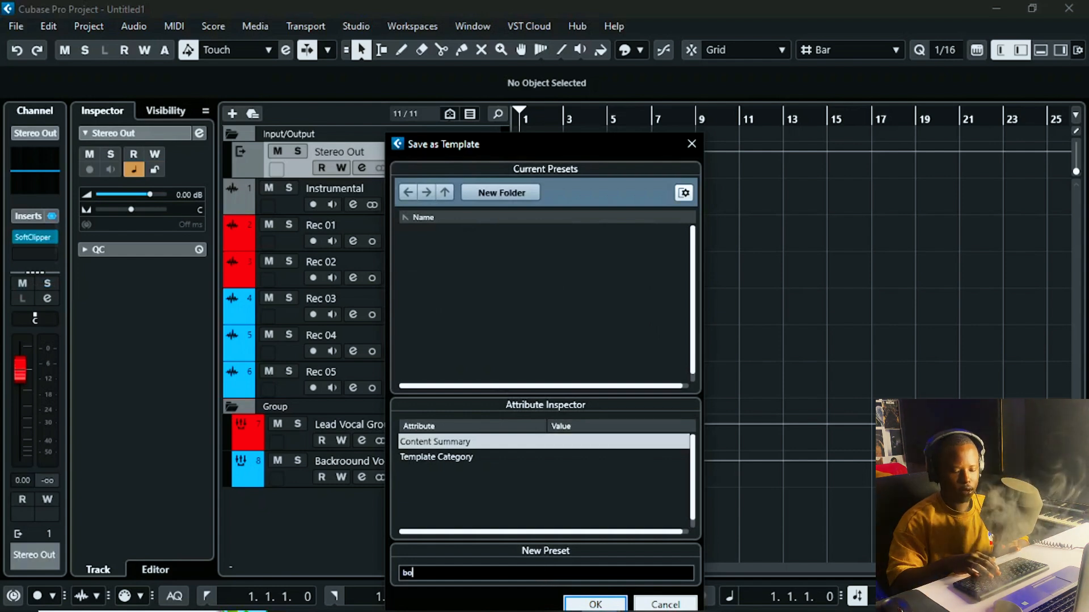
text(yfizz)
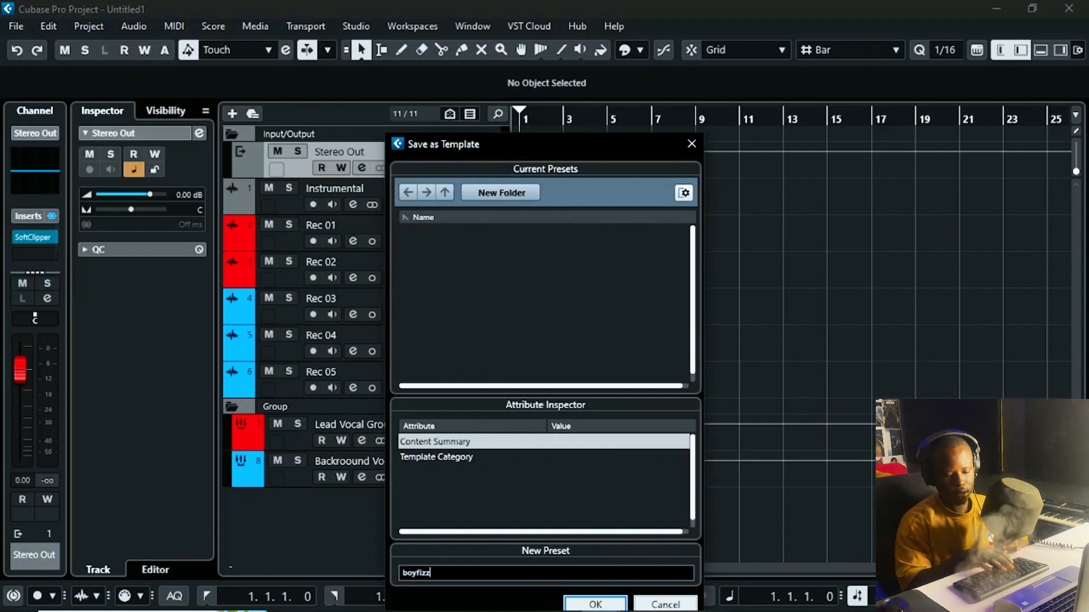
text(y reco)
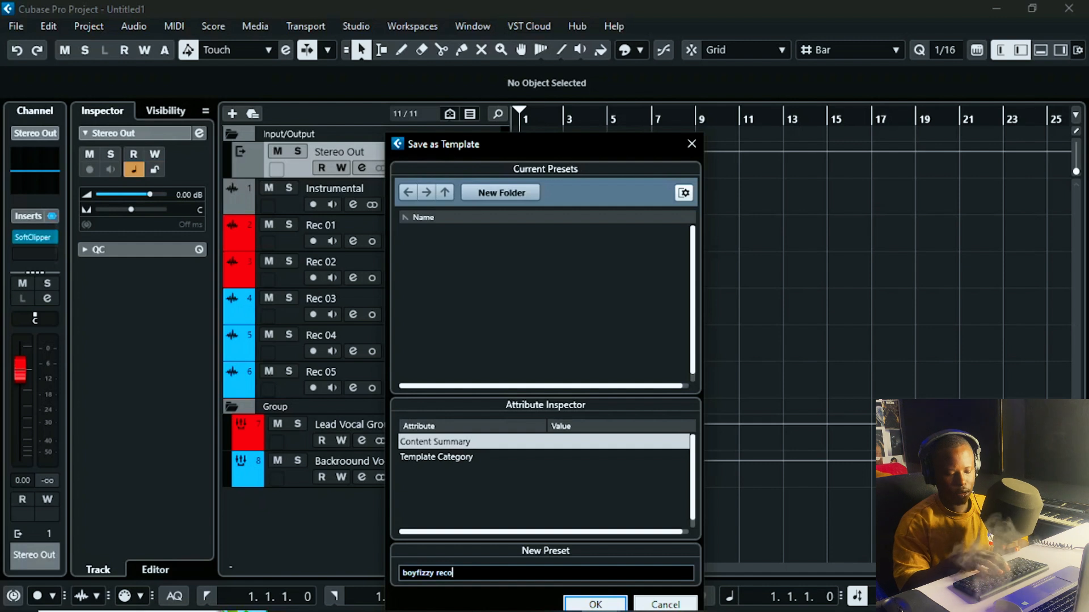
text(rding template)
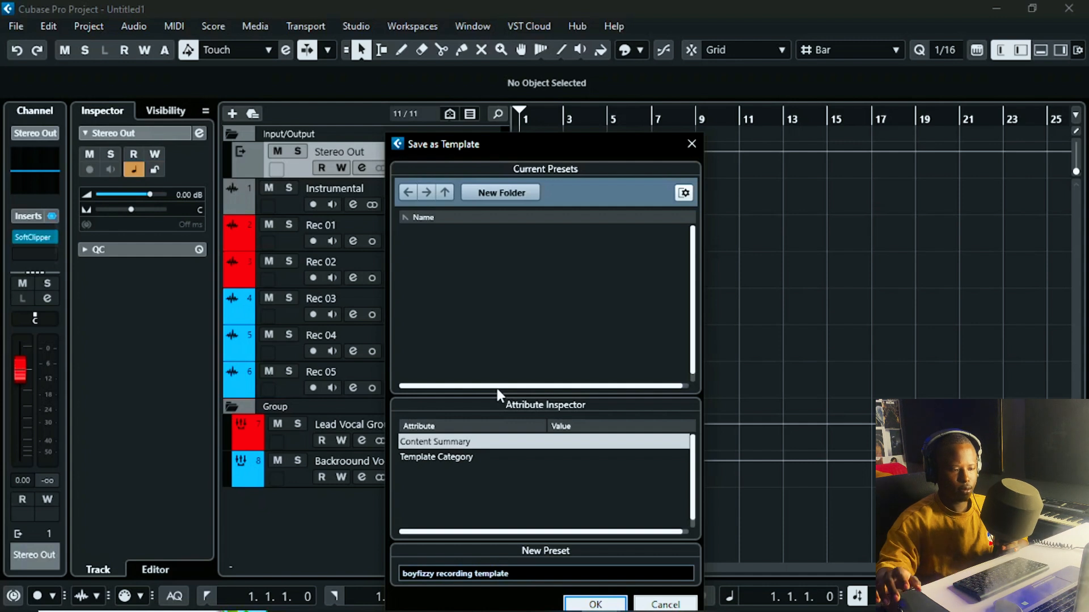
click(585, 601)
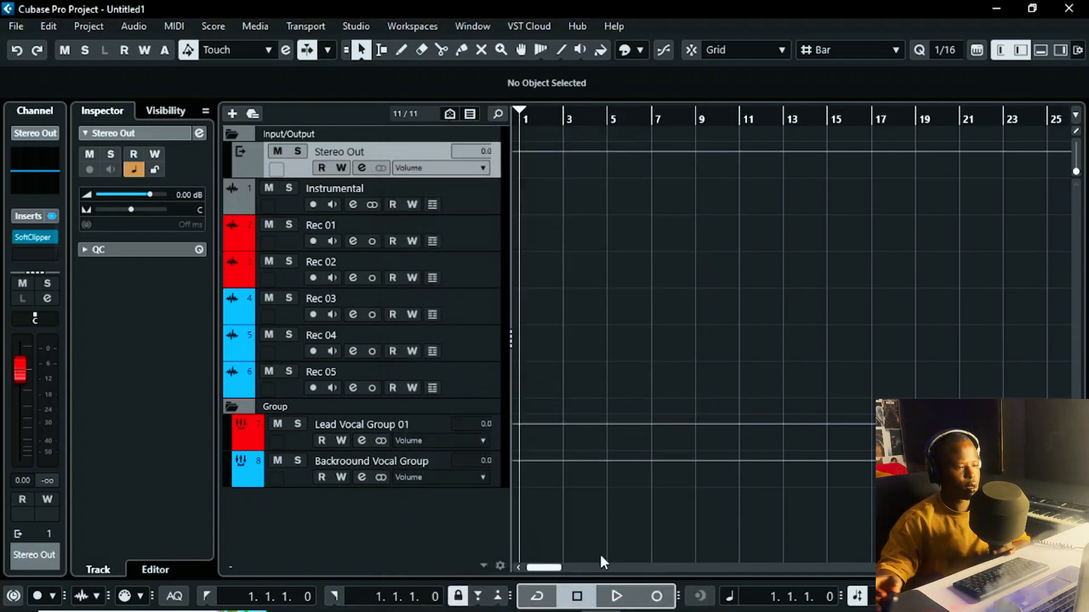
click(1069, 8)
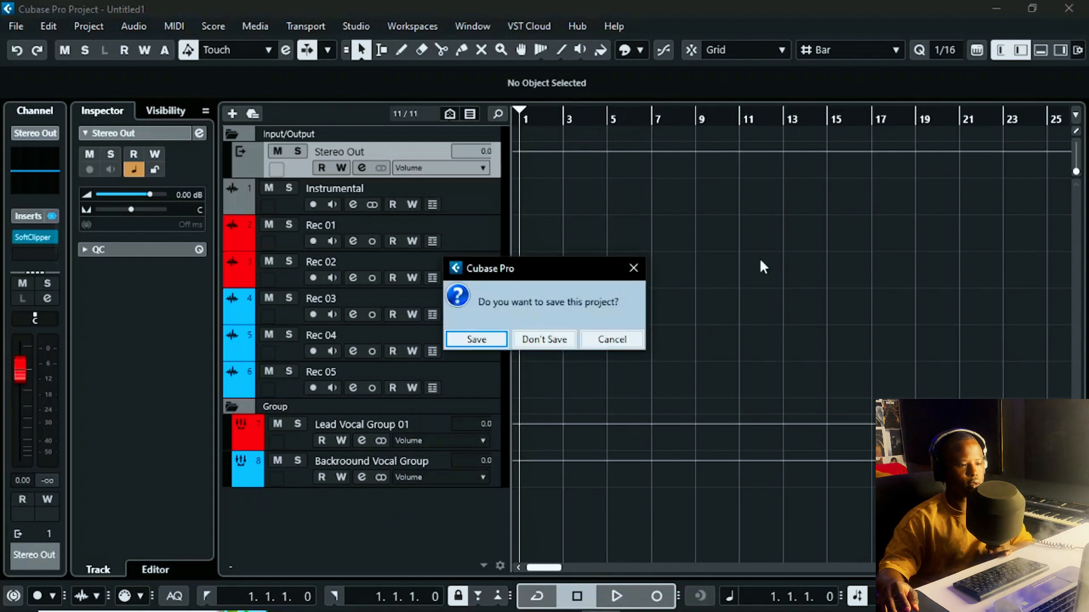
Step: Discard project changes, then start a project from the boyfizzy recording template in the Hub
click(545, 340)
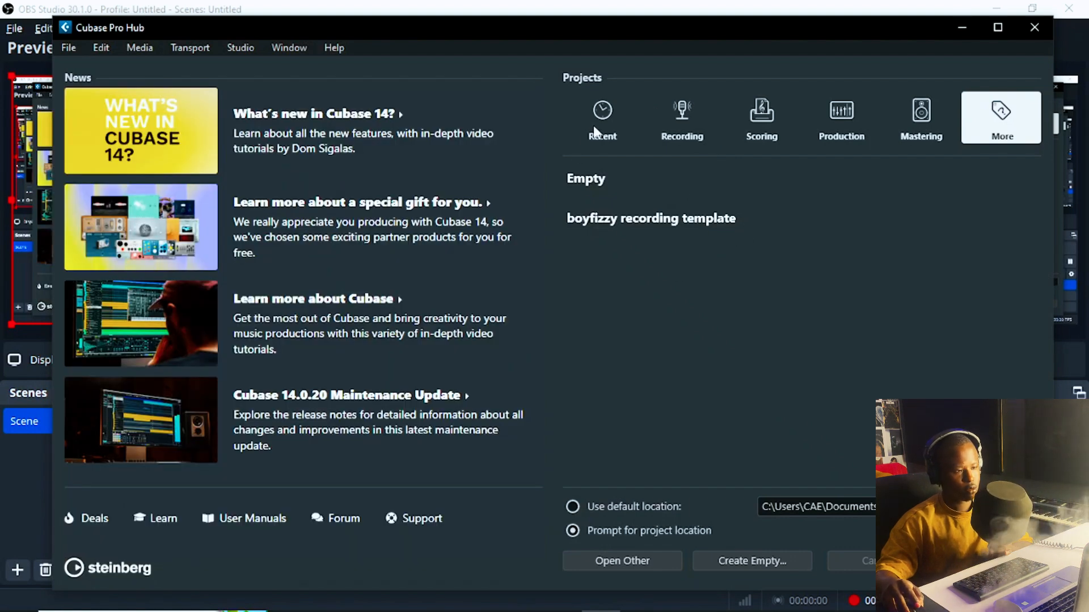
click(69, 48)
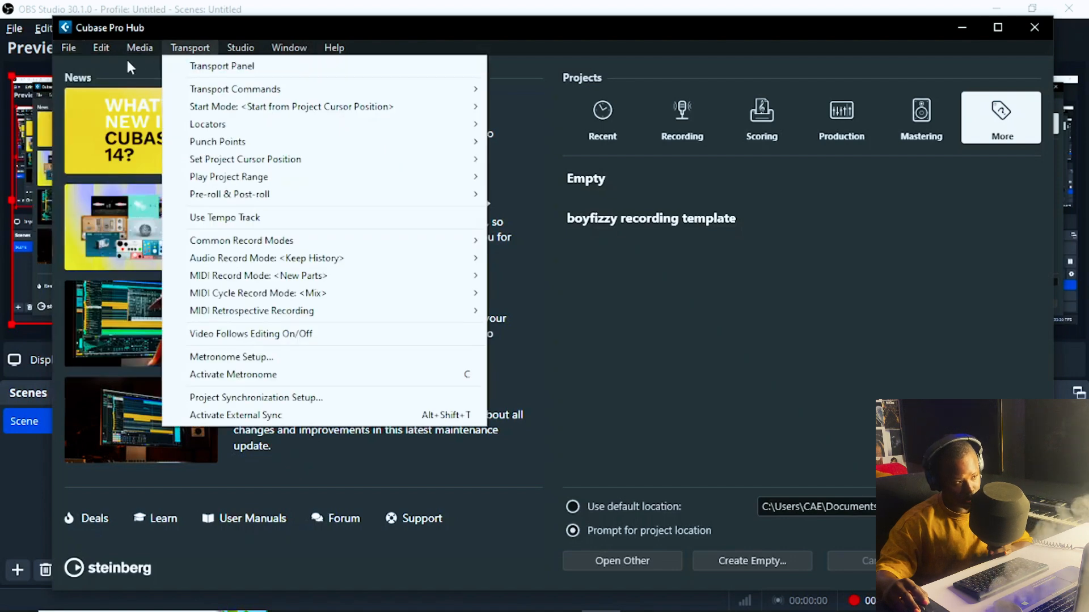
click(745, 362)
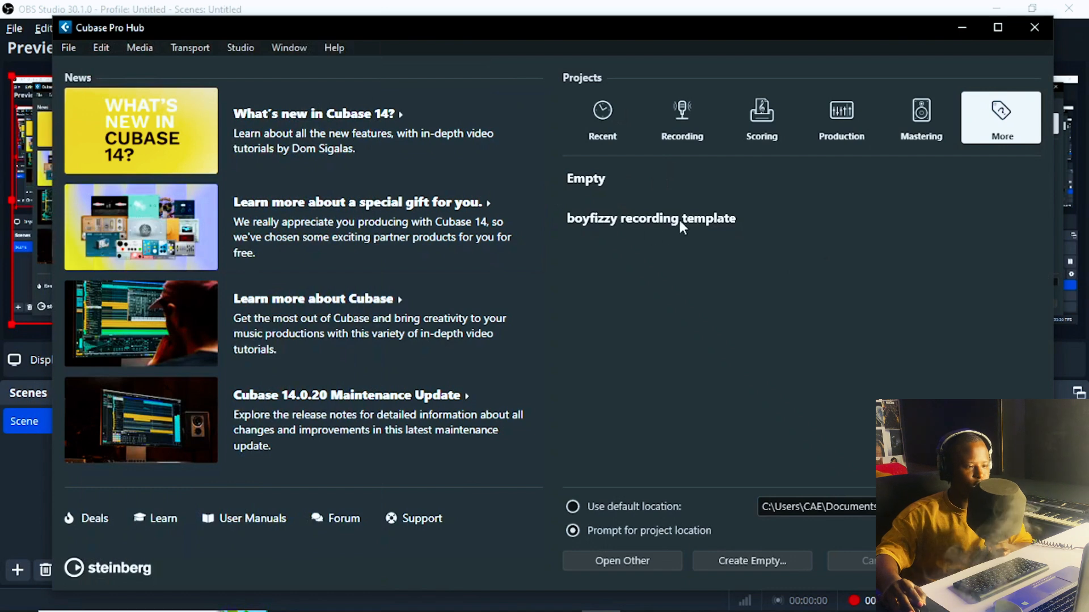
click(698, 227)
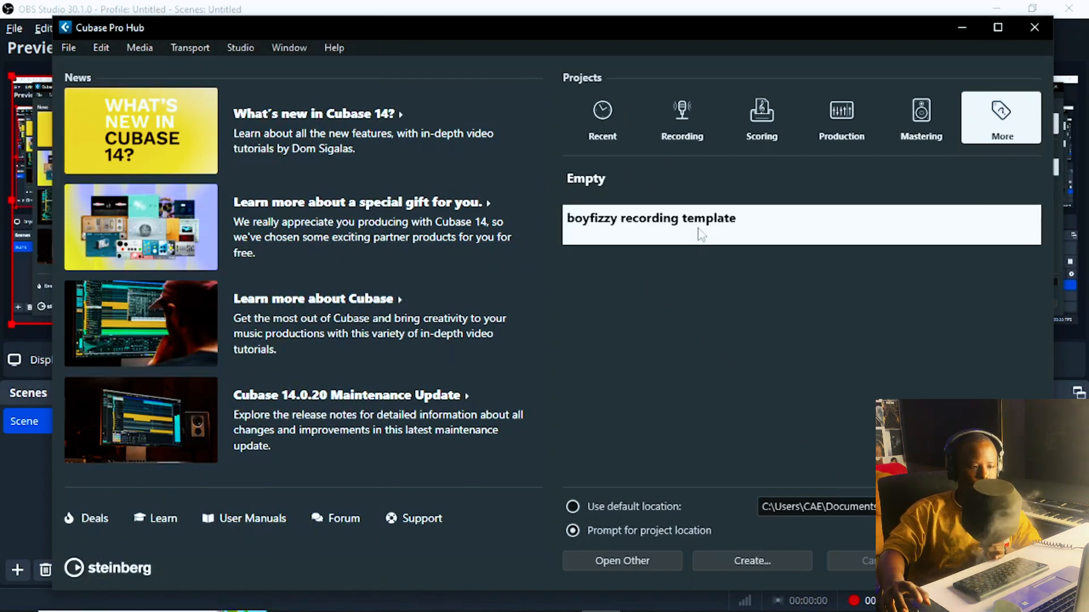
double_click(701, 234)
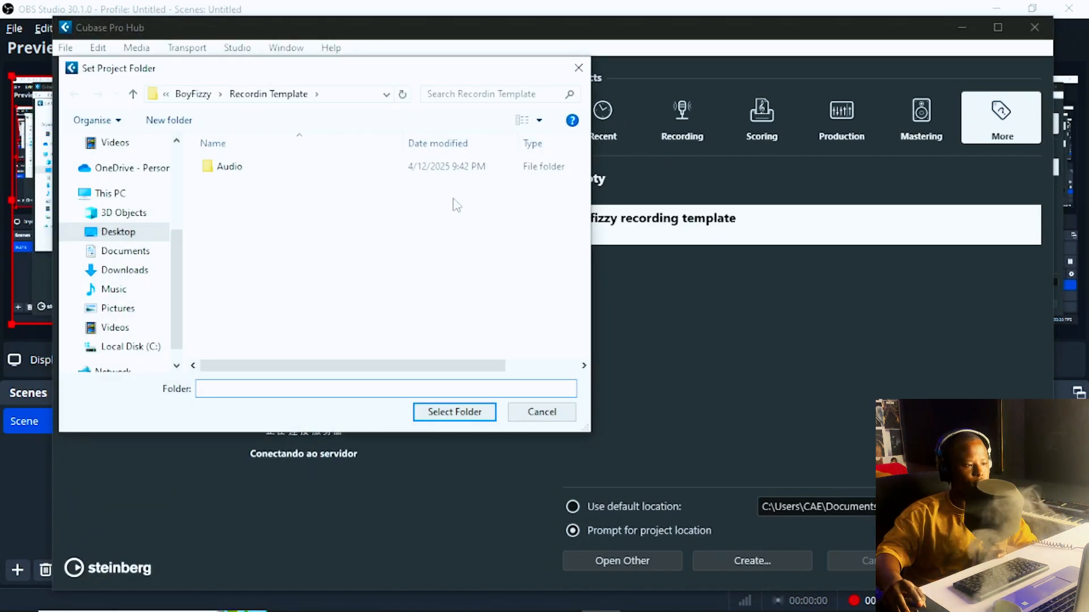
Step: Set the project folder to BoyFizzy's Recordin Template folder and load the template
click(195, 95)
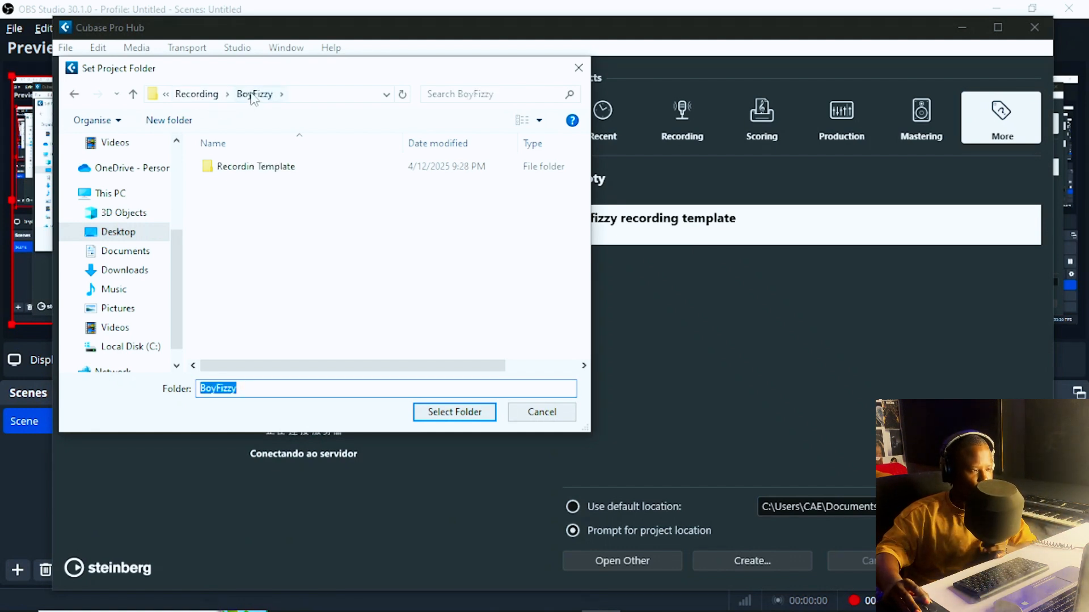
click(272, 170)
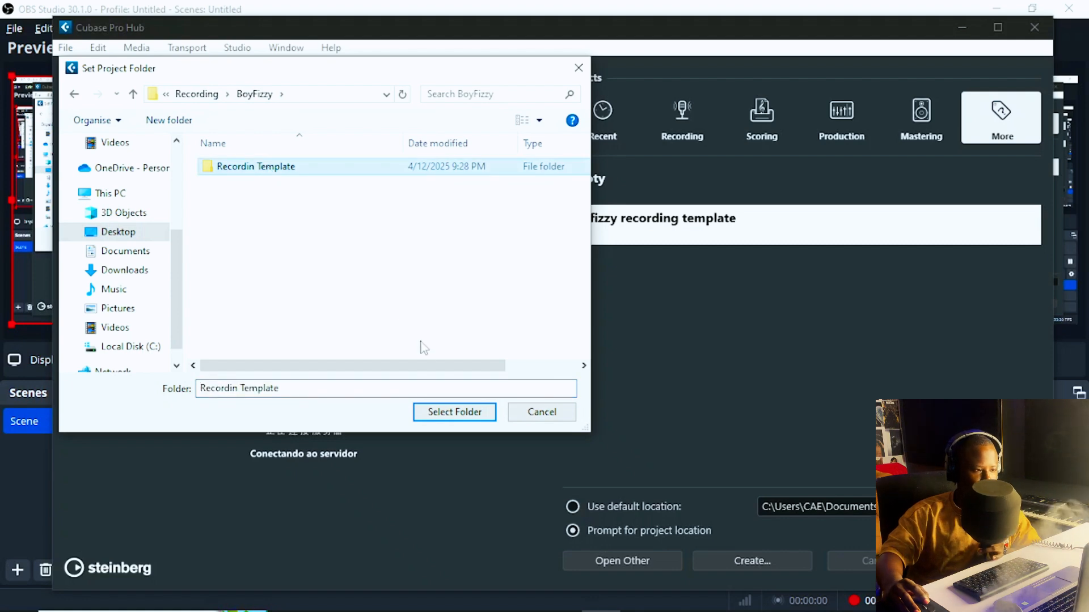
click(457, 417)
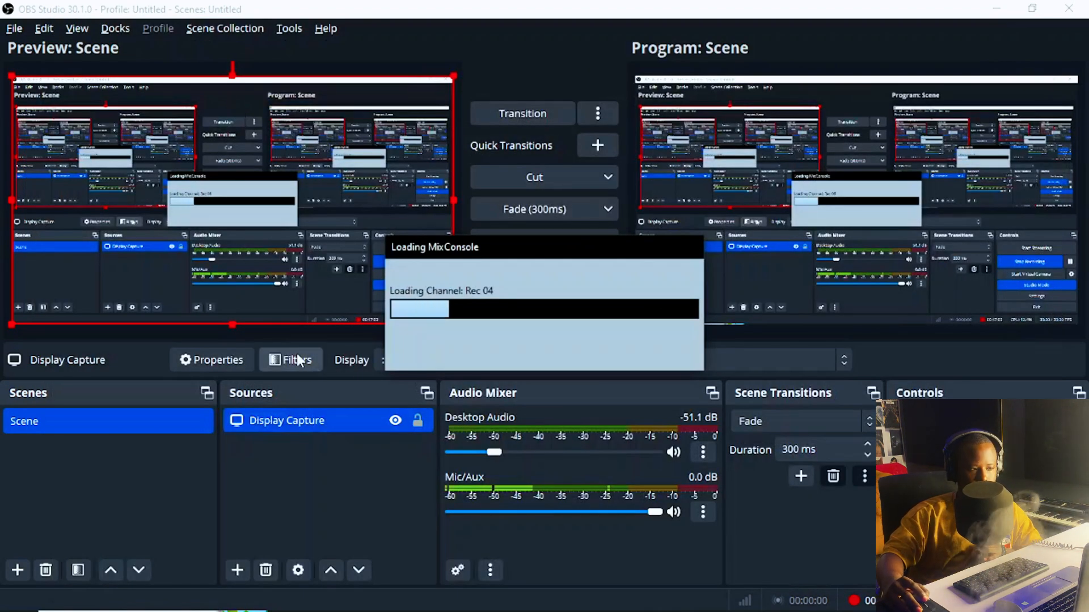